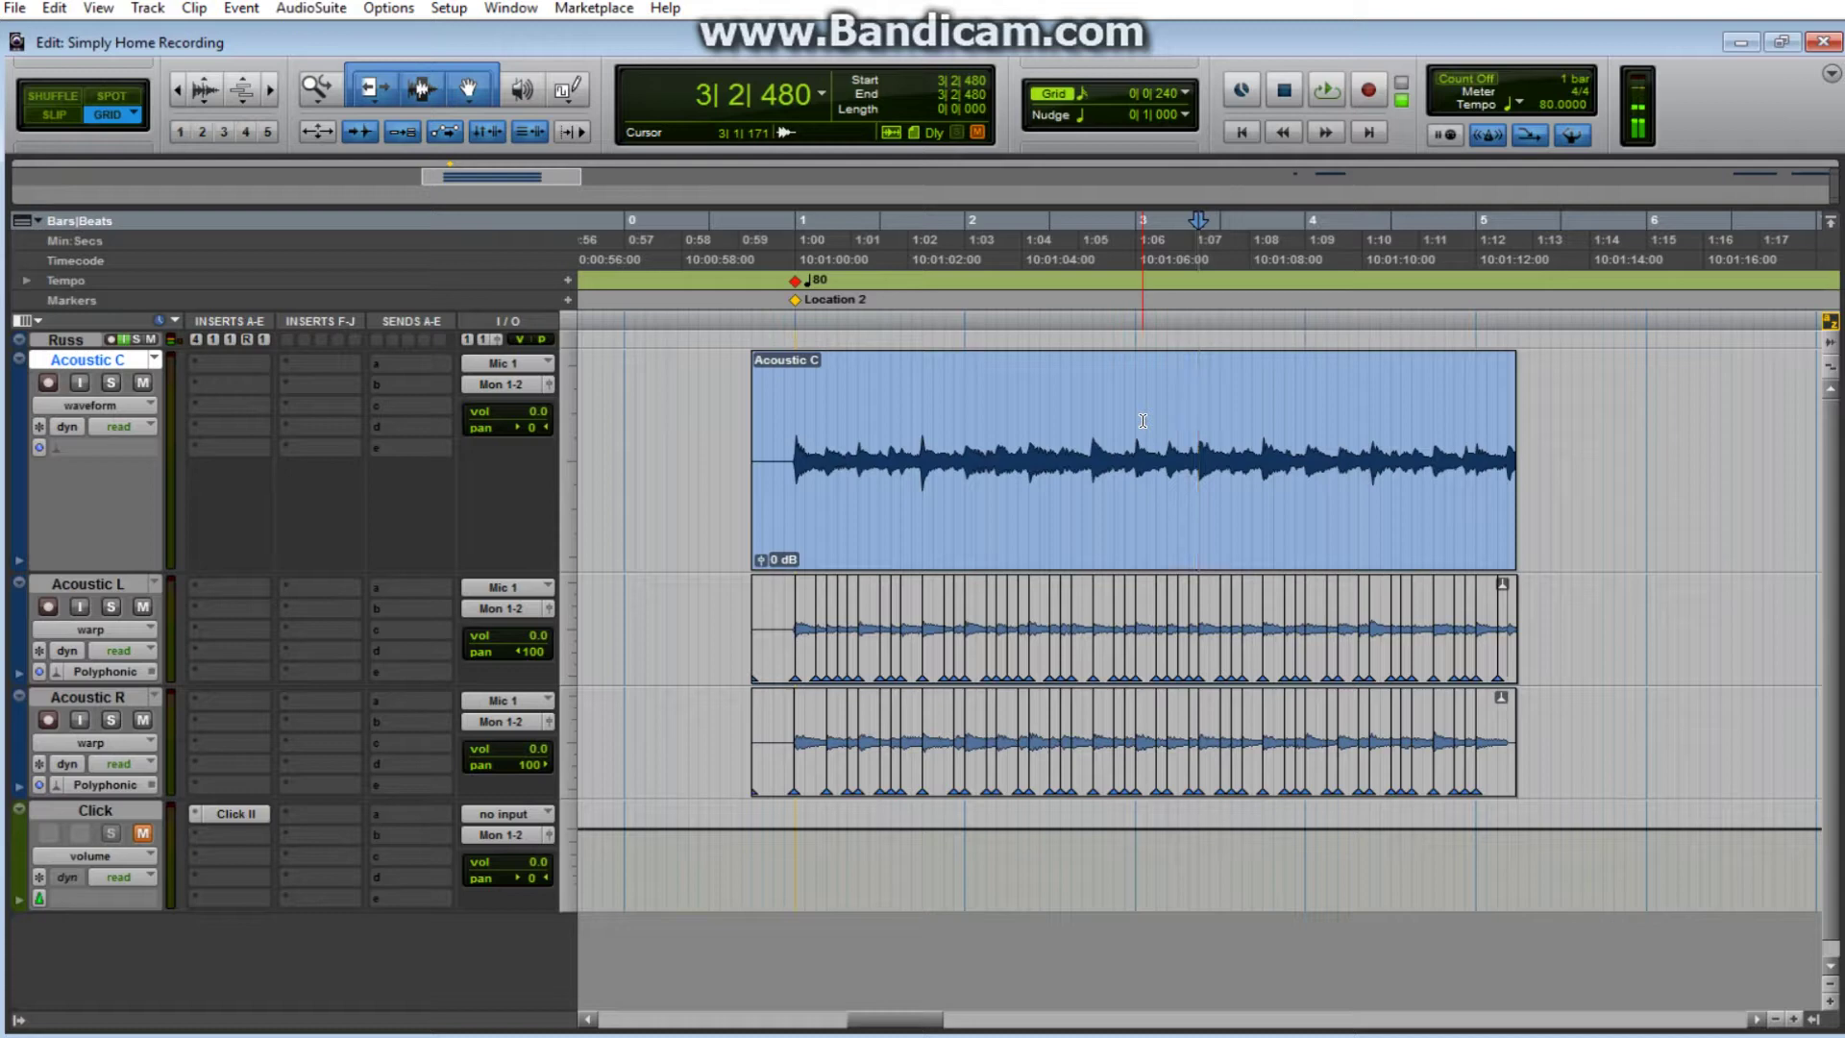
Select across the Acoustic L and R clips, then select Acoustic C from bar 1 to its end.
left_click(1104, 413)
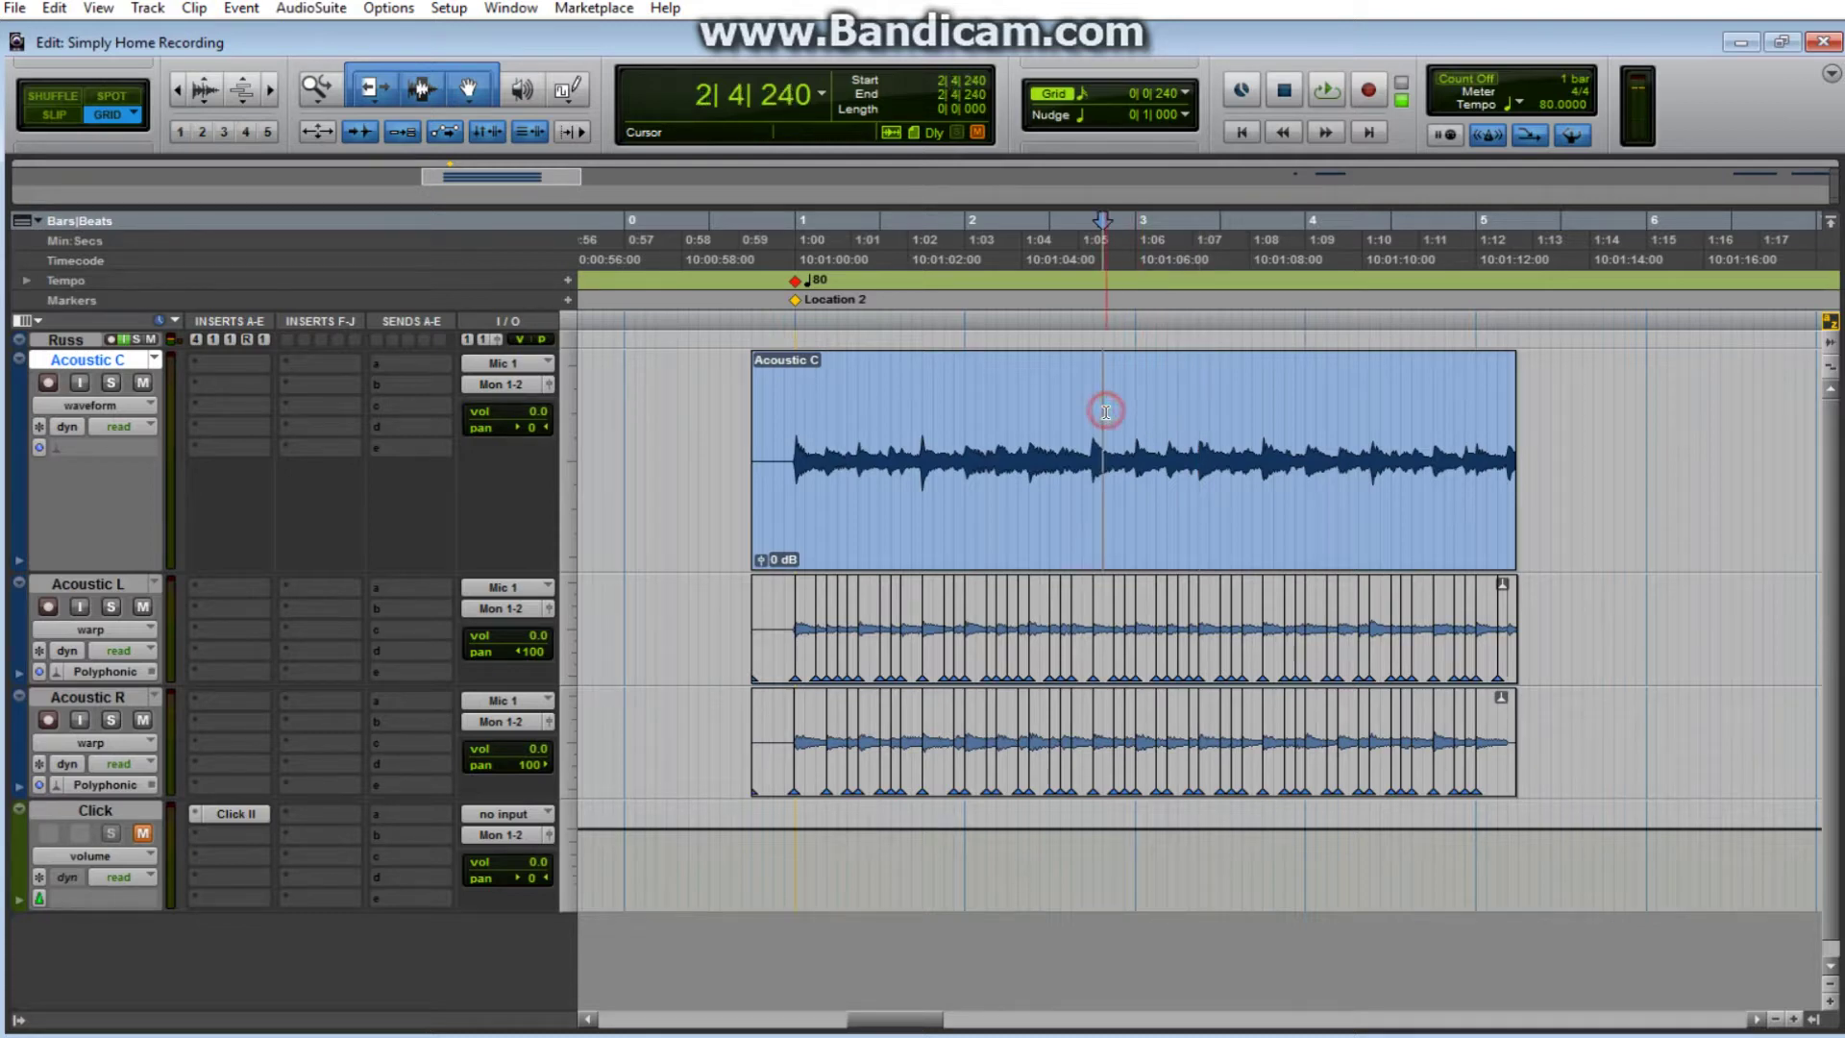
left_click(732, 424, "shift")
left_click(1644, 747, "shift")
left_click(1038, 430)
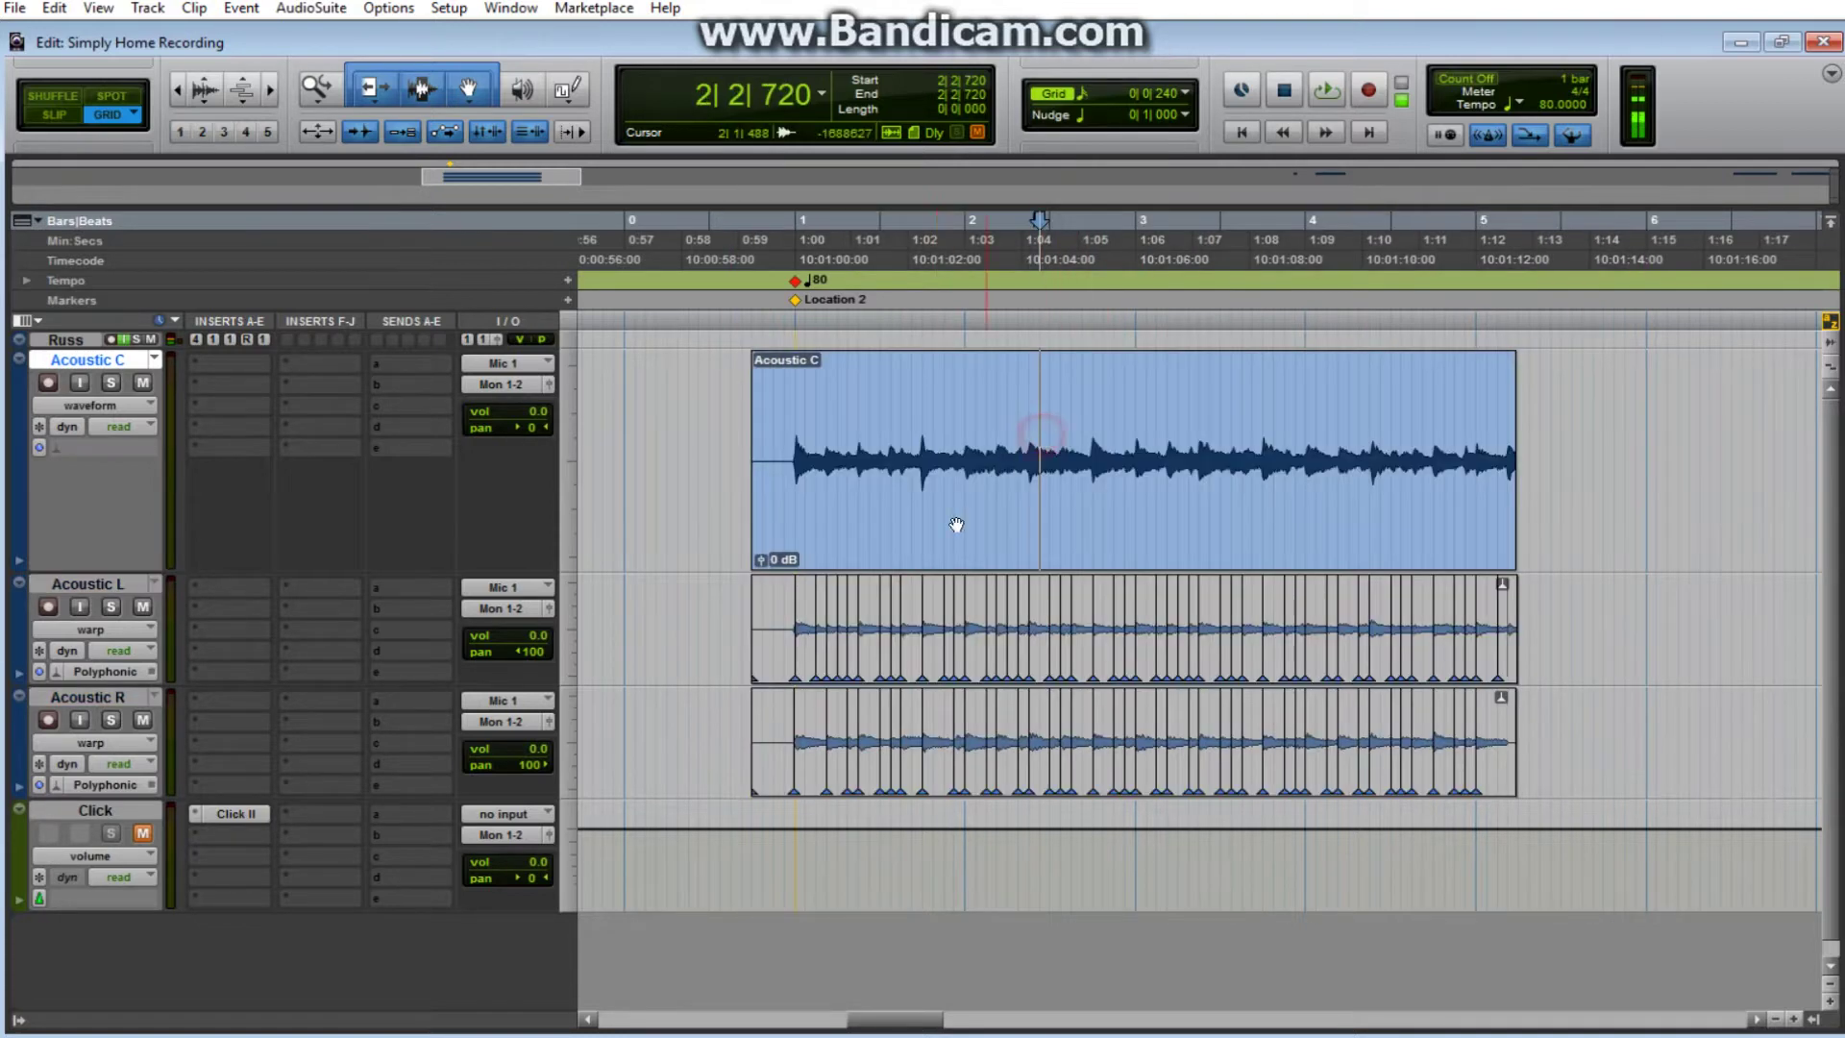
left_click_drag(720, 617, 1560, 634)
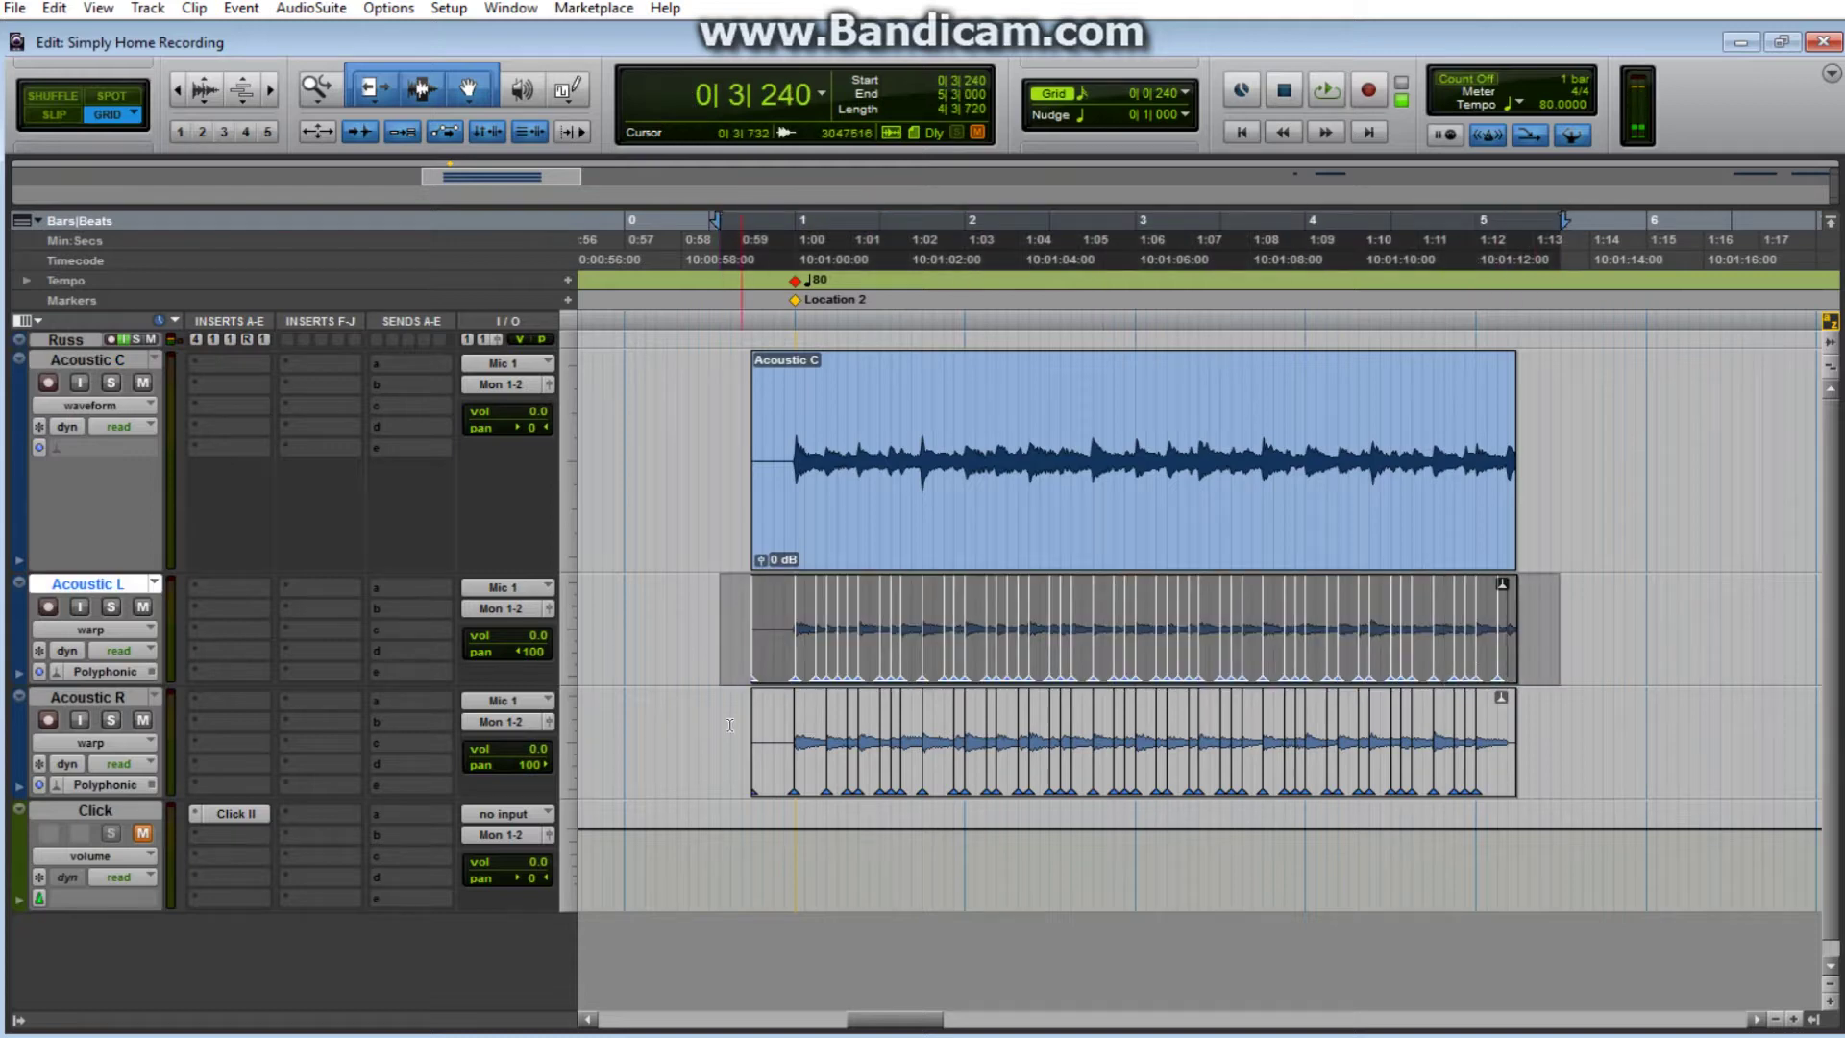
left_click_drag(729, 726, 1561, 747)
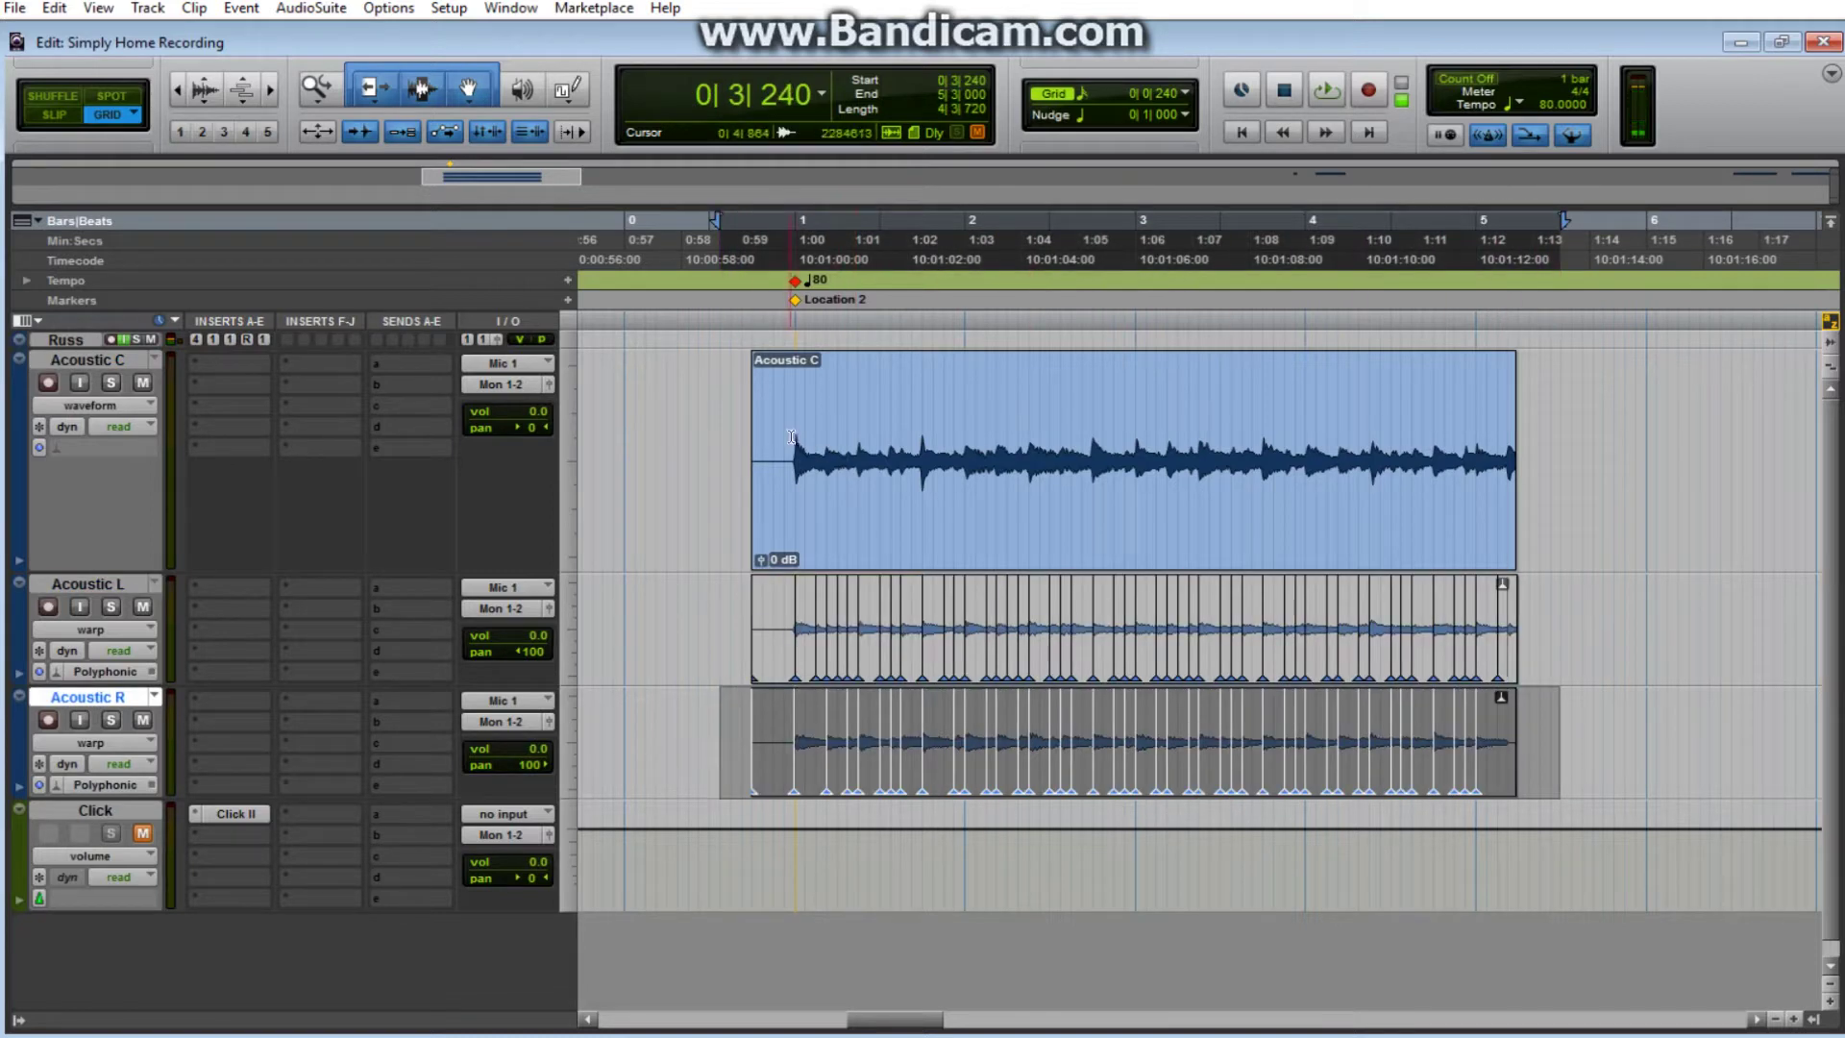
left_click_drag(794, 440, 1552, 462)
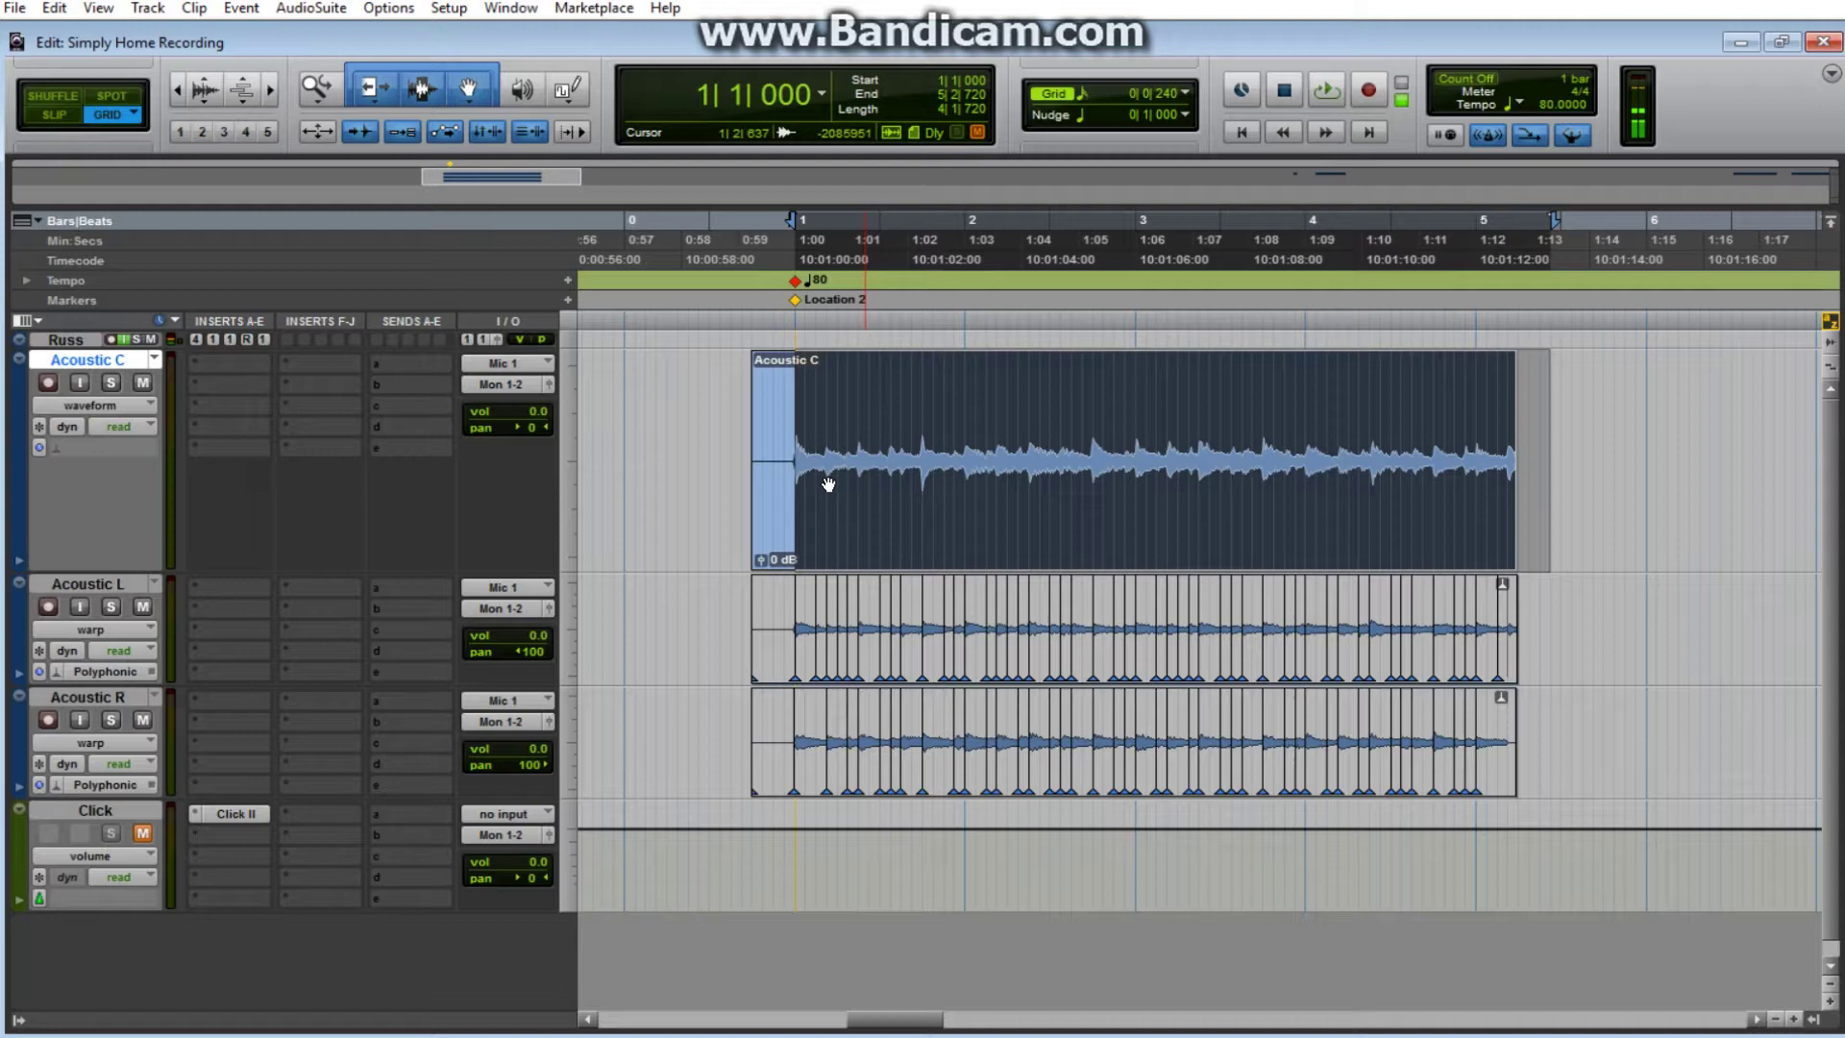
Switch the Acoustic C track's Elastic Audio plug-in to Polyphonic.
left_click(89, 447)
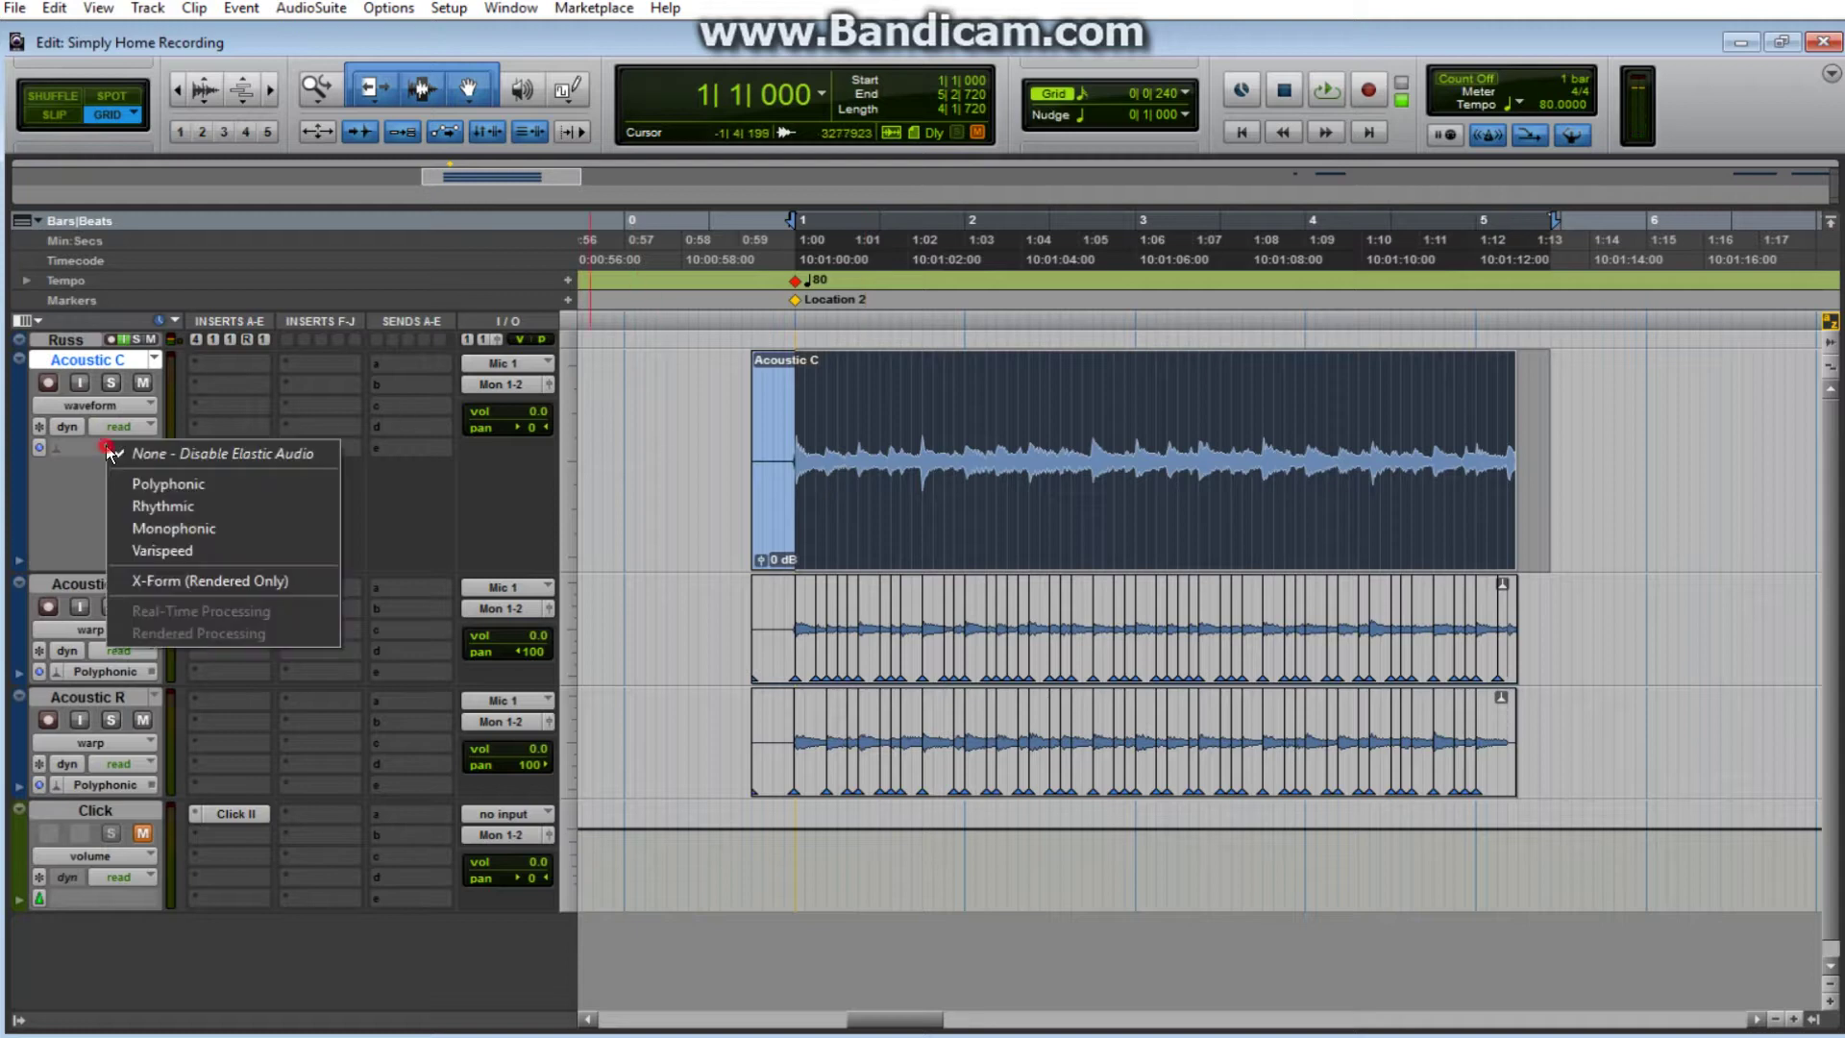
left_click(191, 485)
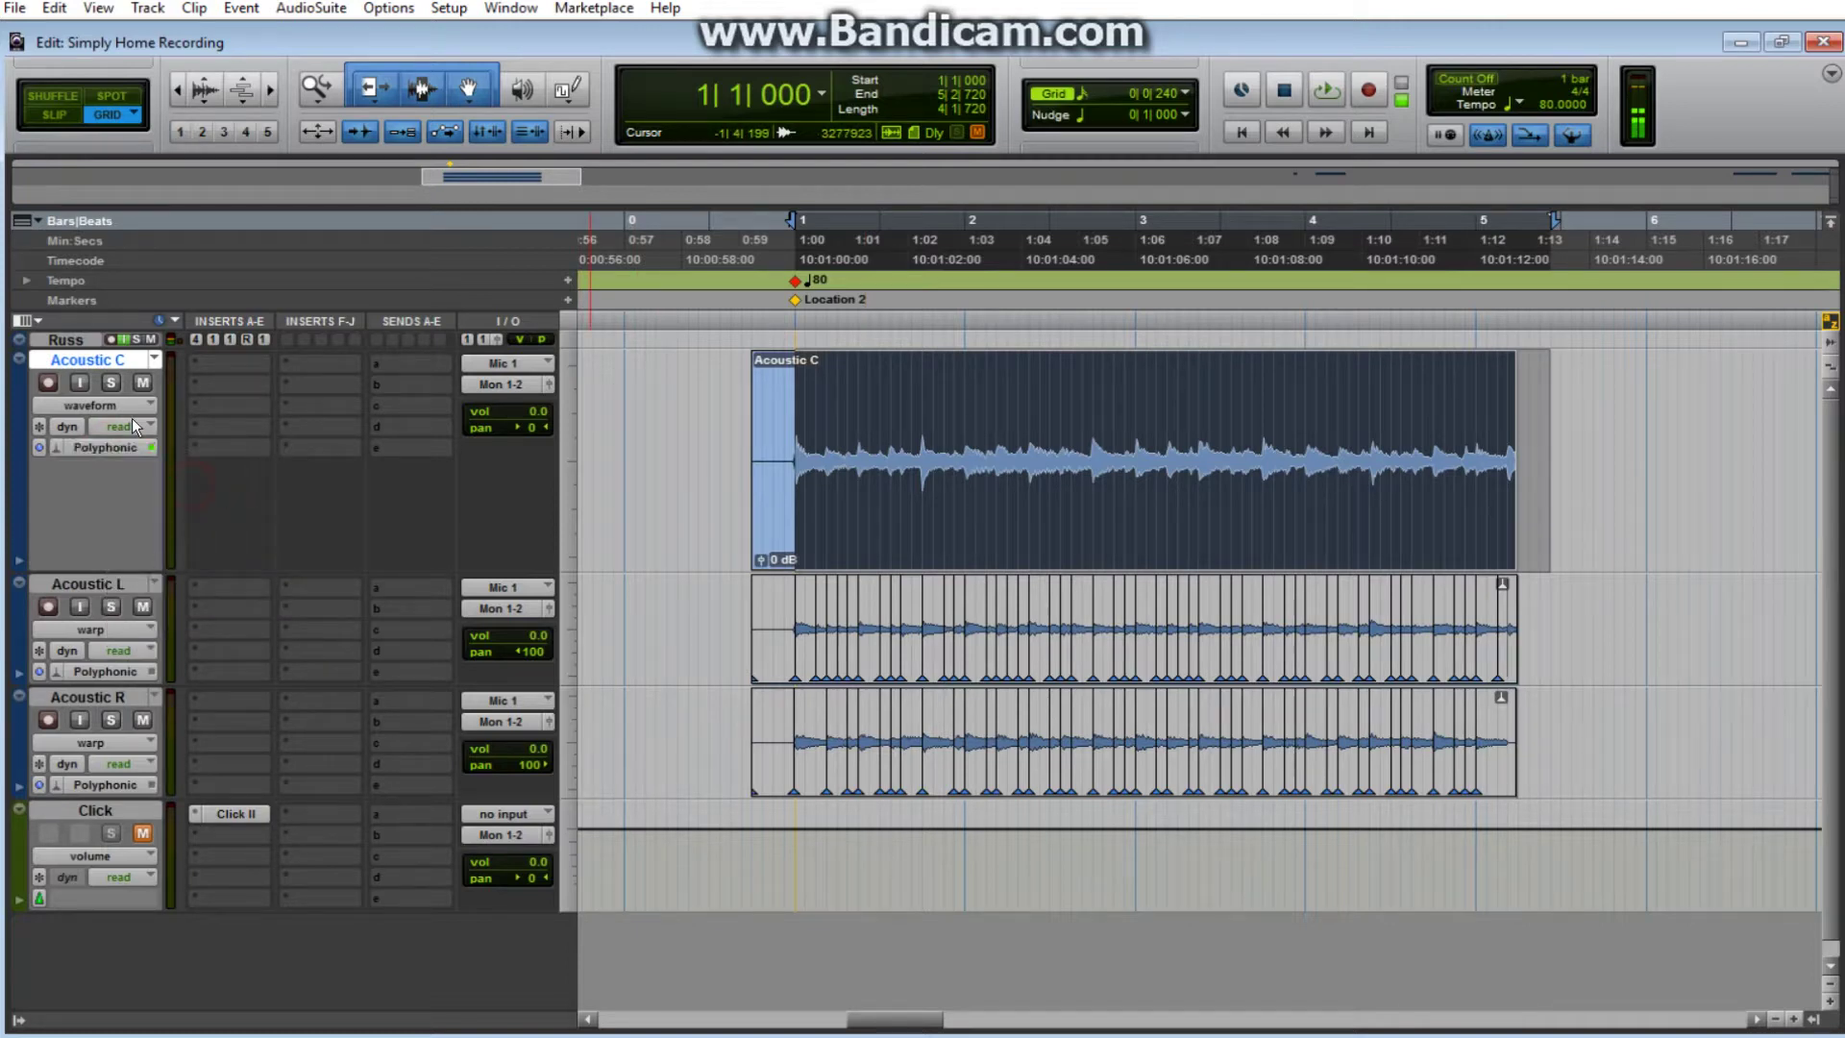
left_click(84, 404)
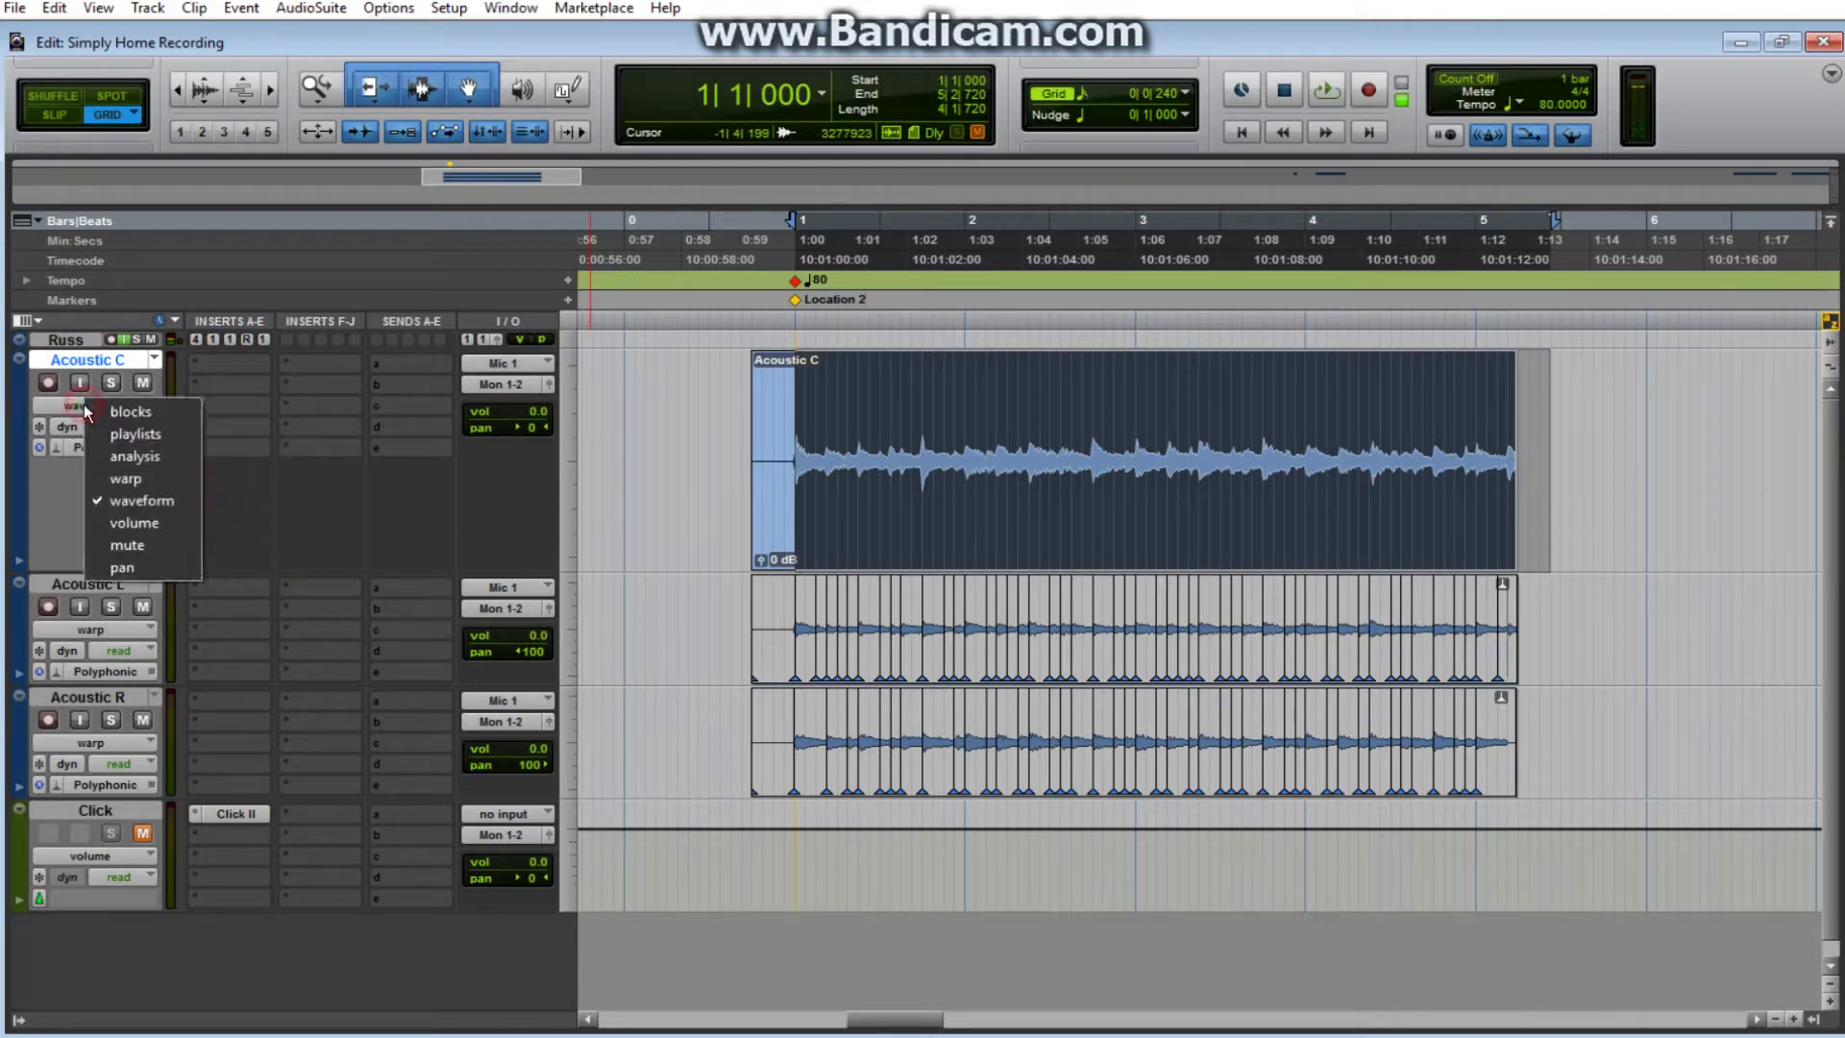
Put Acoustic C in warp view and apply an eighth-note, 1% Elastic Audio event quantize to its clip.
left_click(132, 479)
left_click(846, 419)
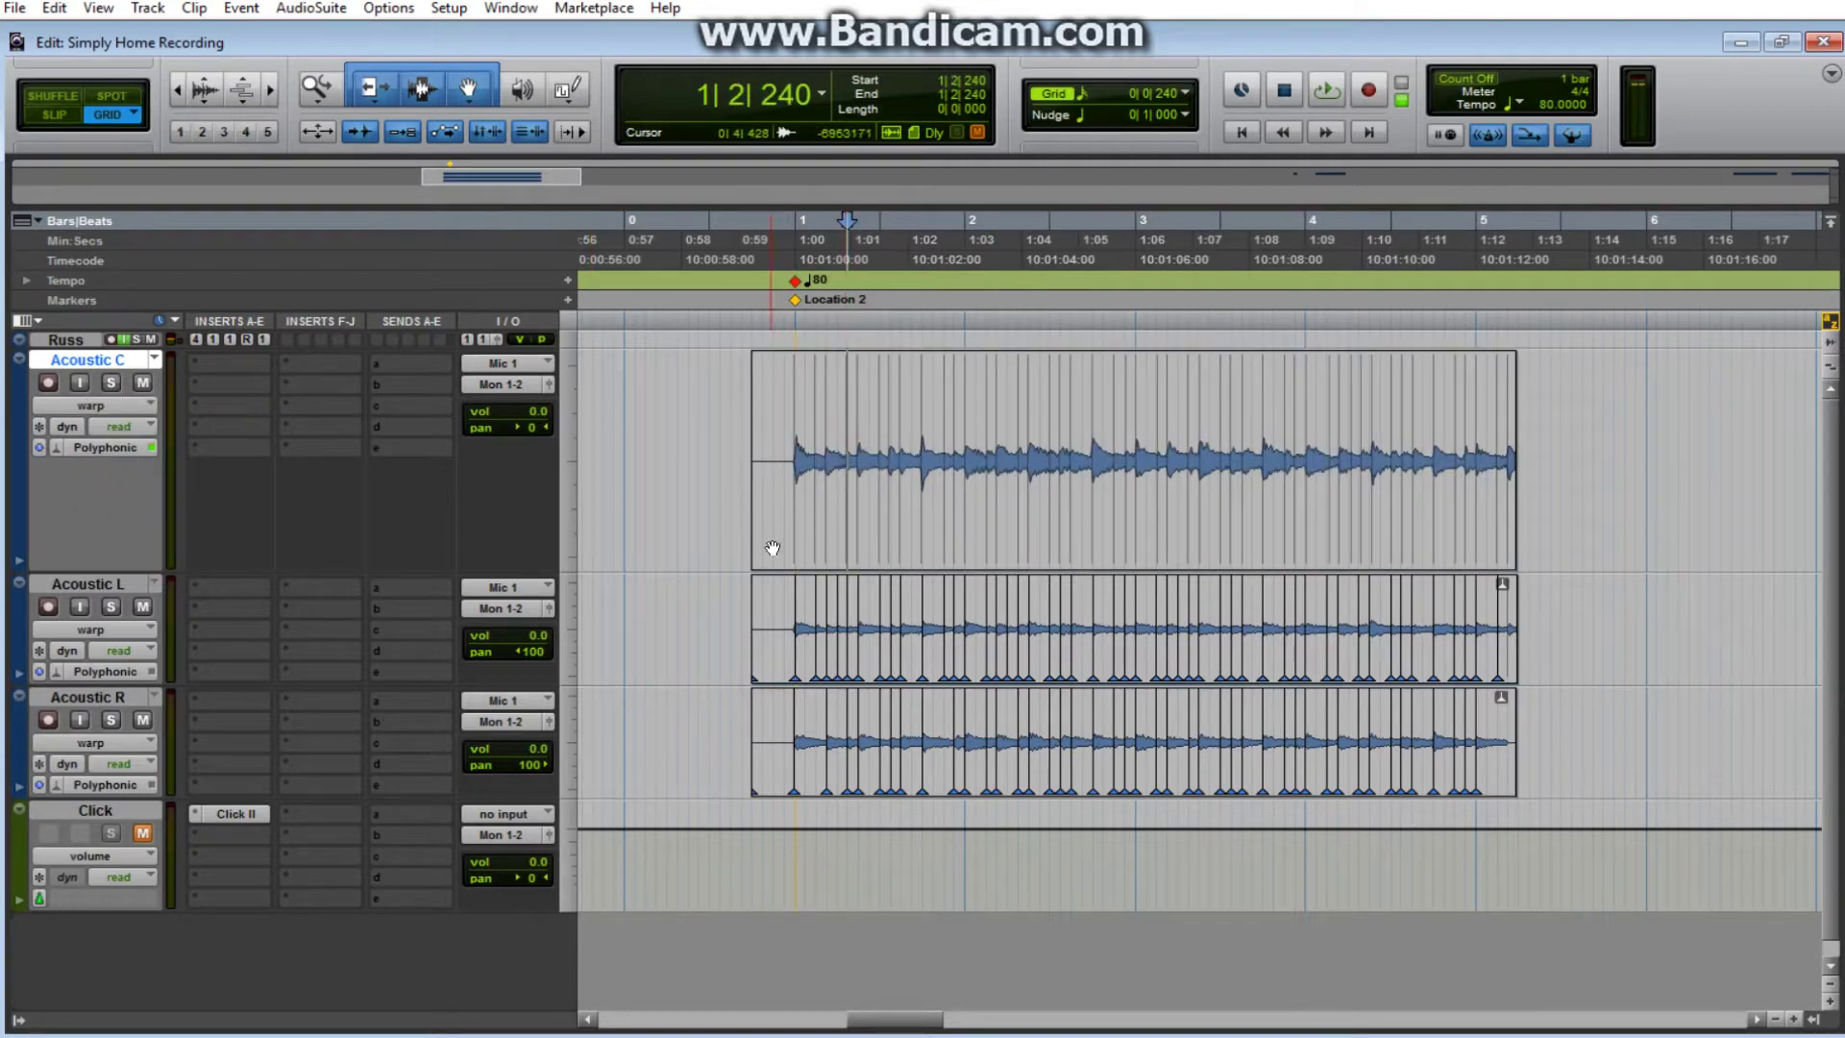
left_click(772, 548)
key("alt+0")
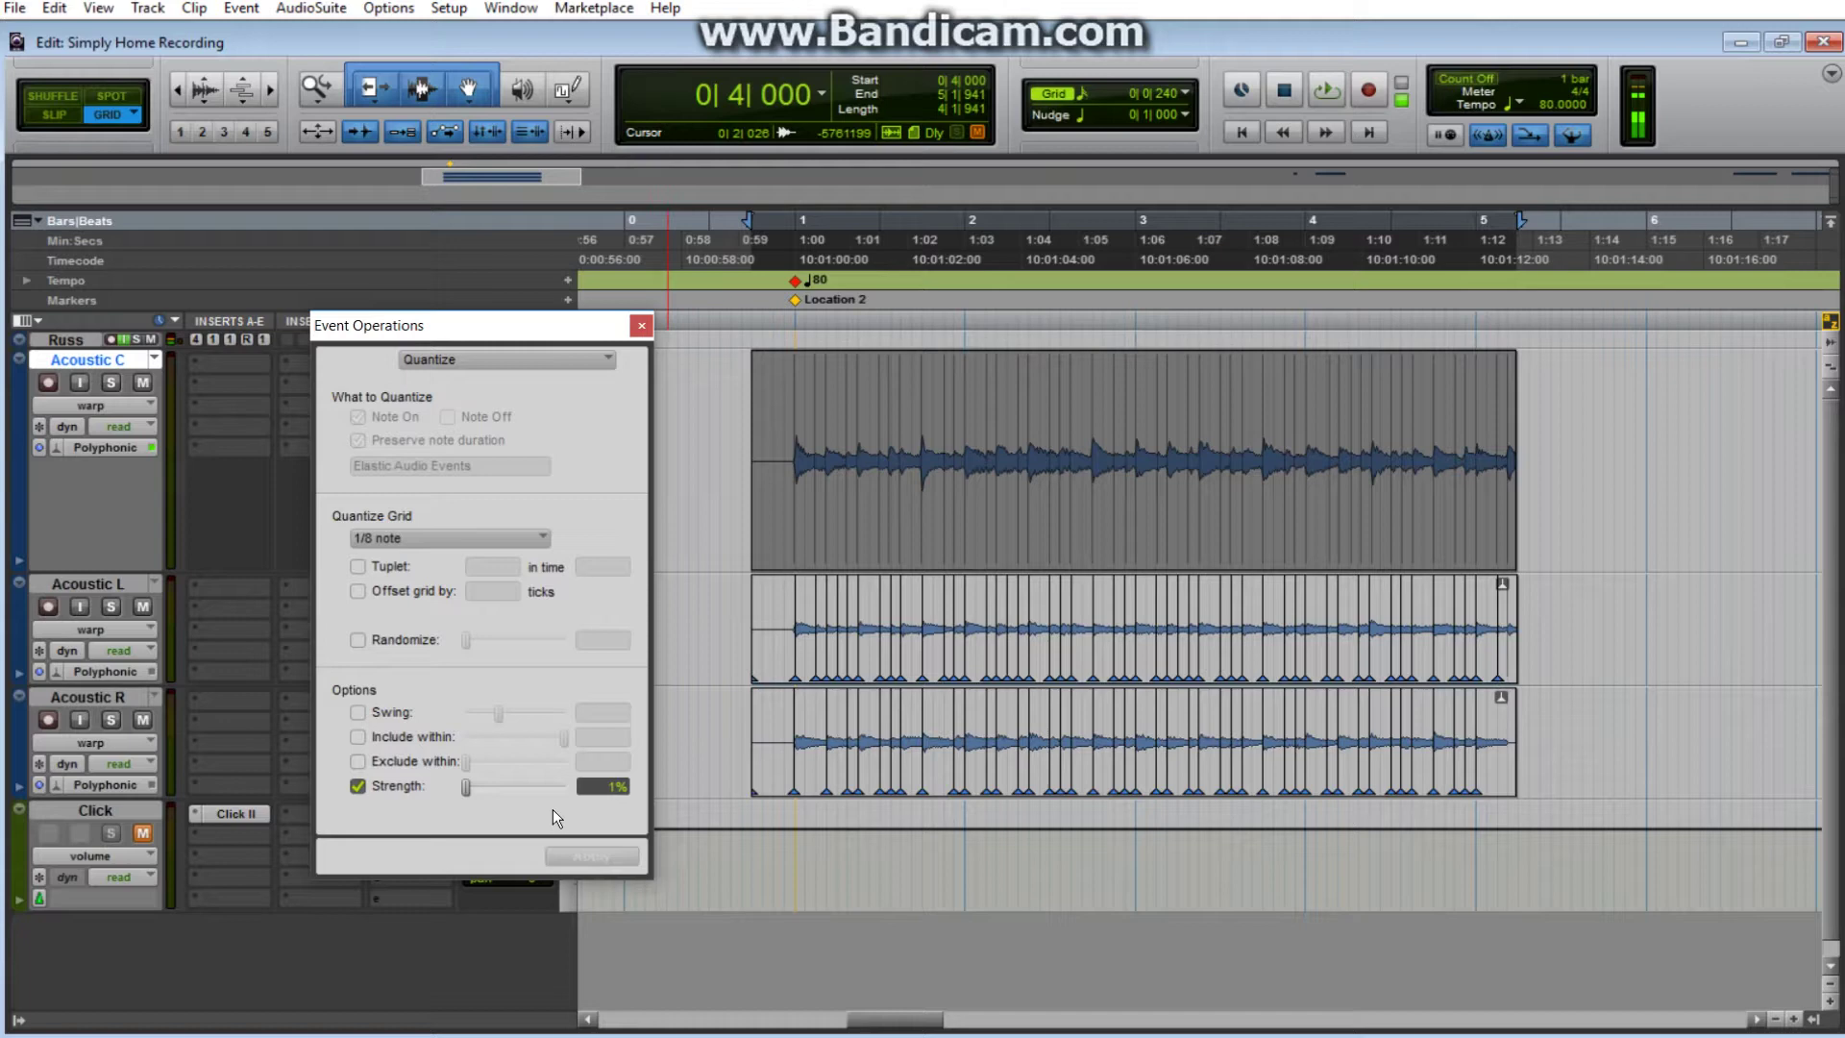
left_click(772, 531)
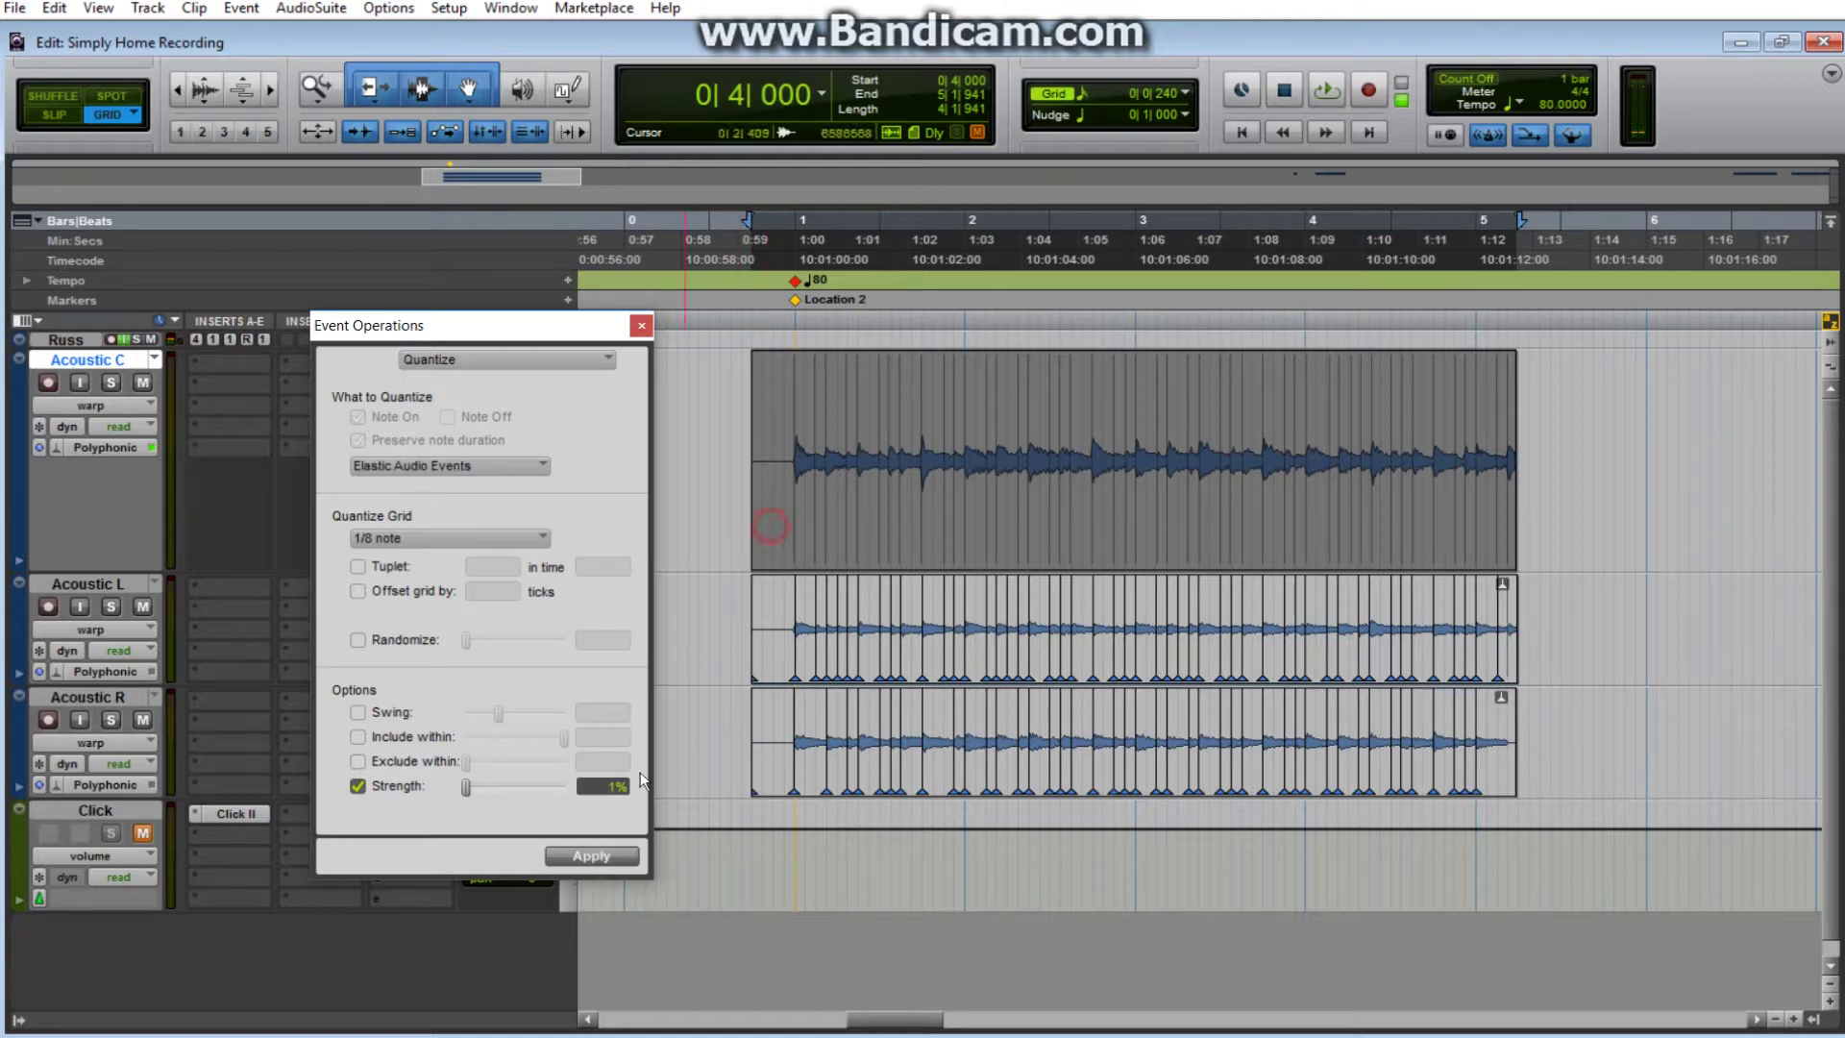
left_click(601, 861)
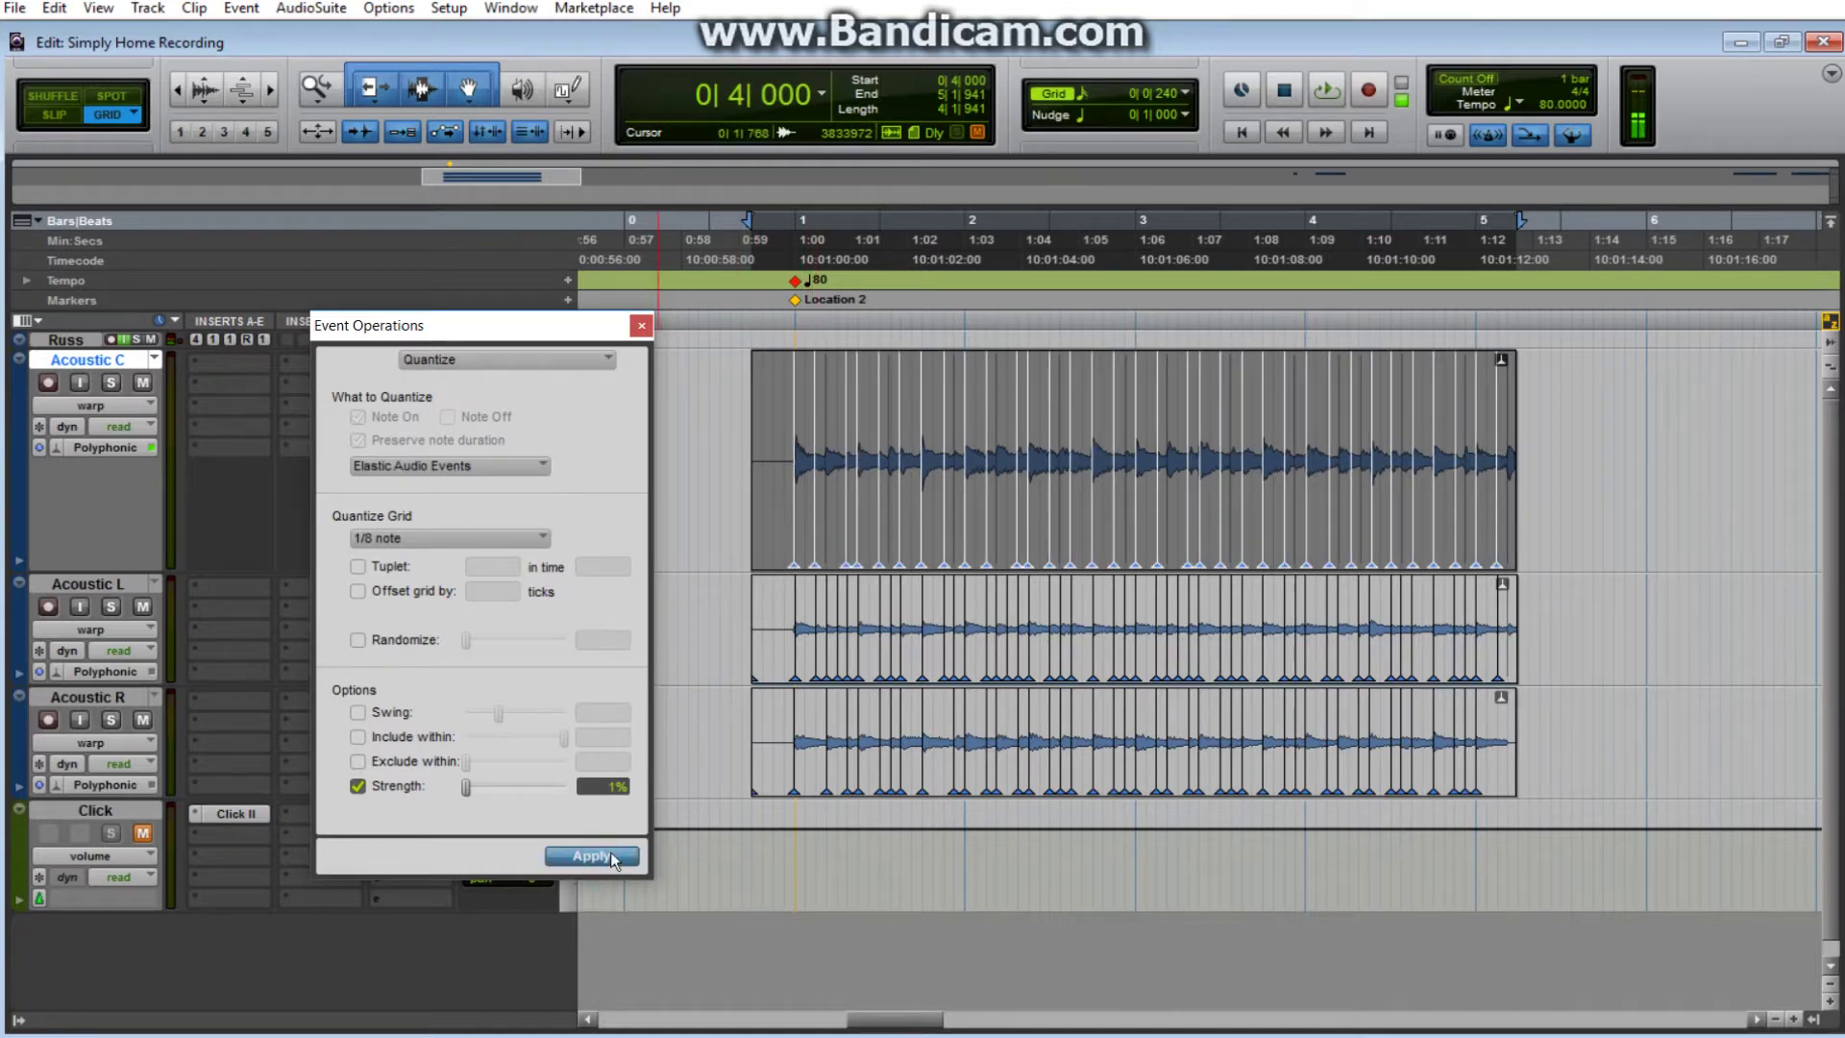
Close the quantize window and drag Acoustic C's warp markers near bar 1 onto Acoustic L's transients.
left_click(640, 328)
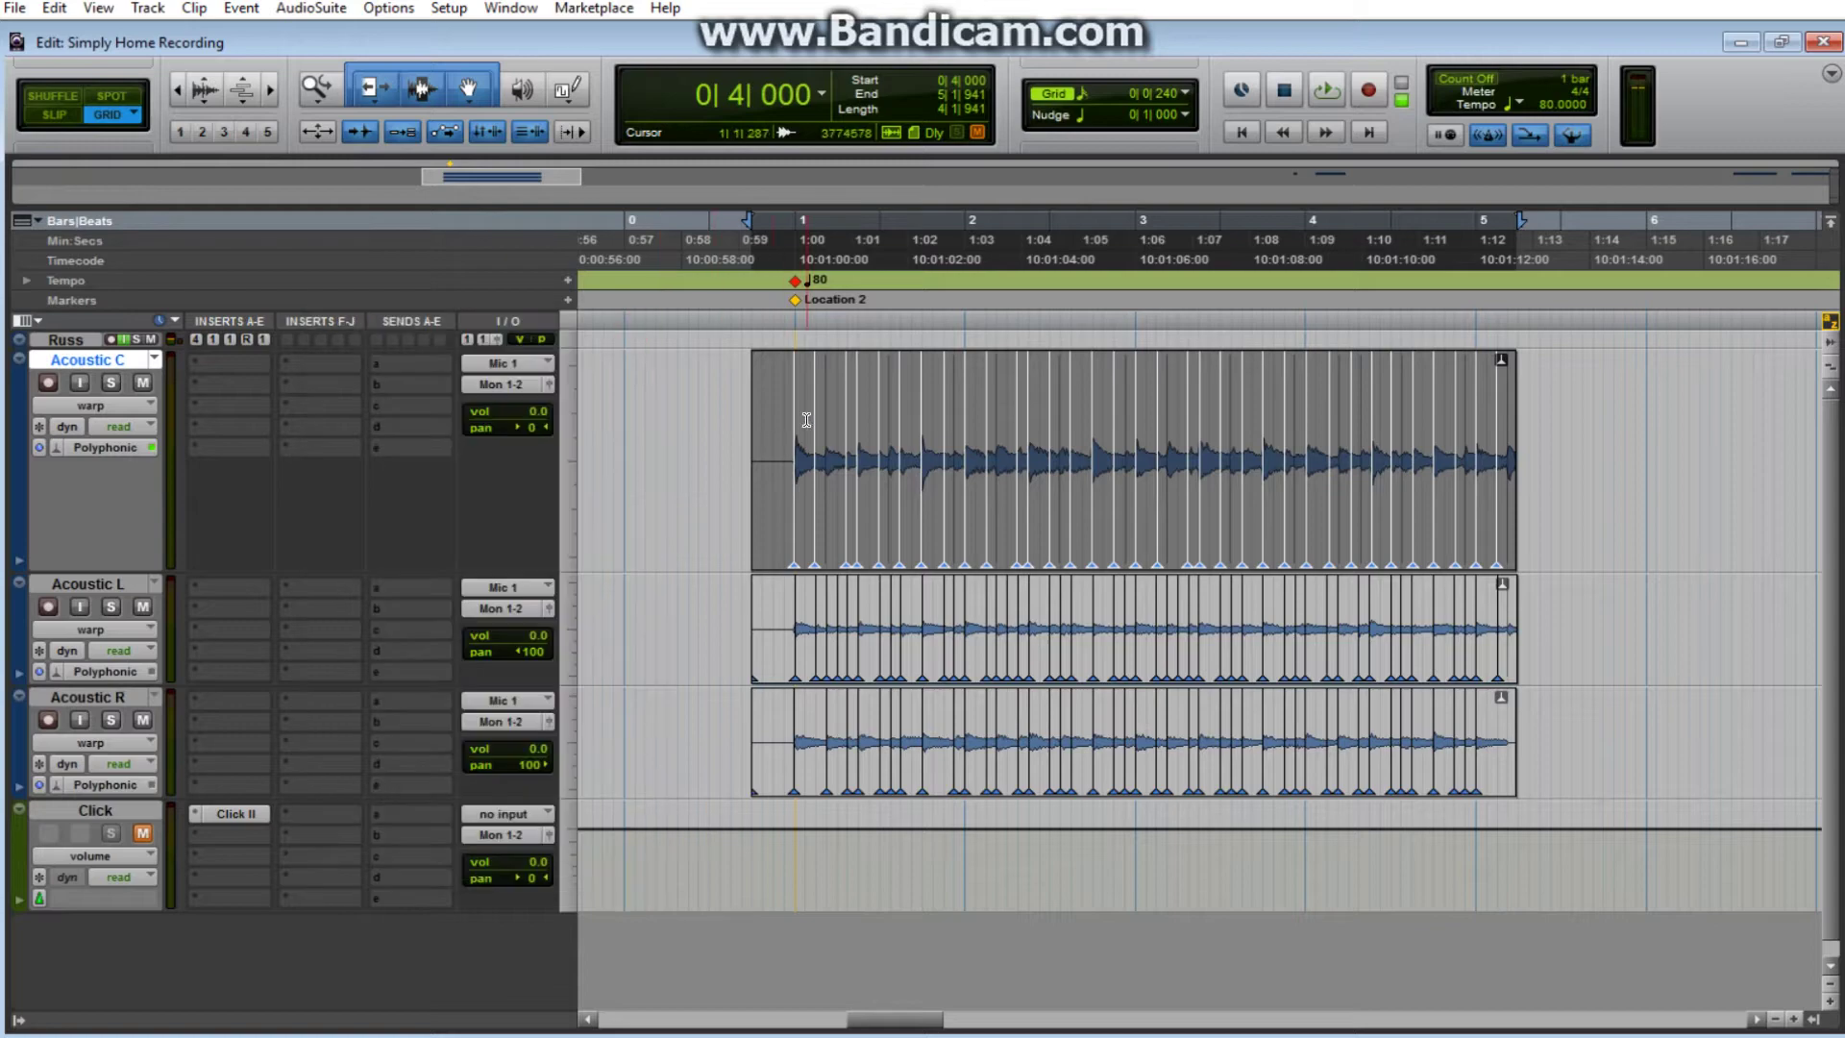
left_click(807, 476)
scroll(1166, 557, "up", 3)
scroll(1112, 552, "up", 2)
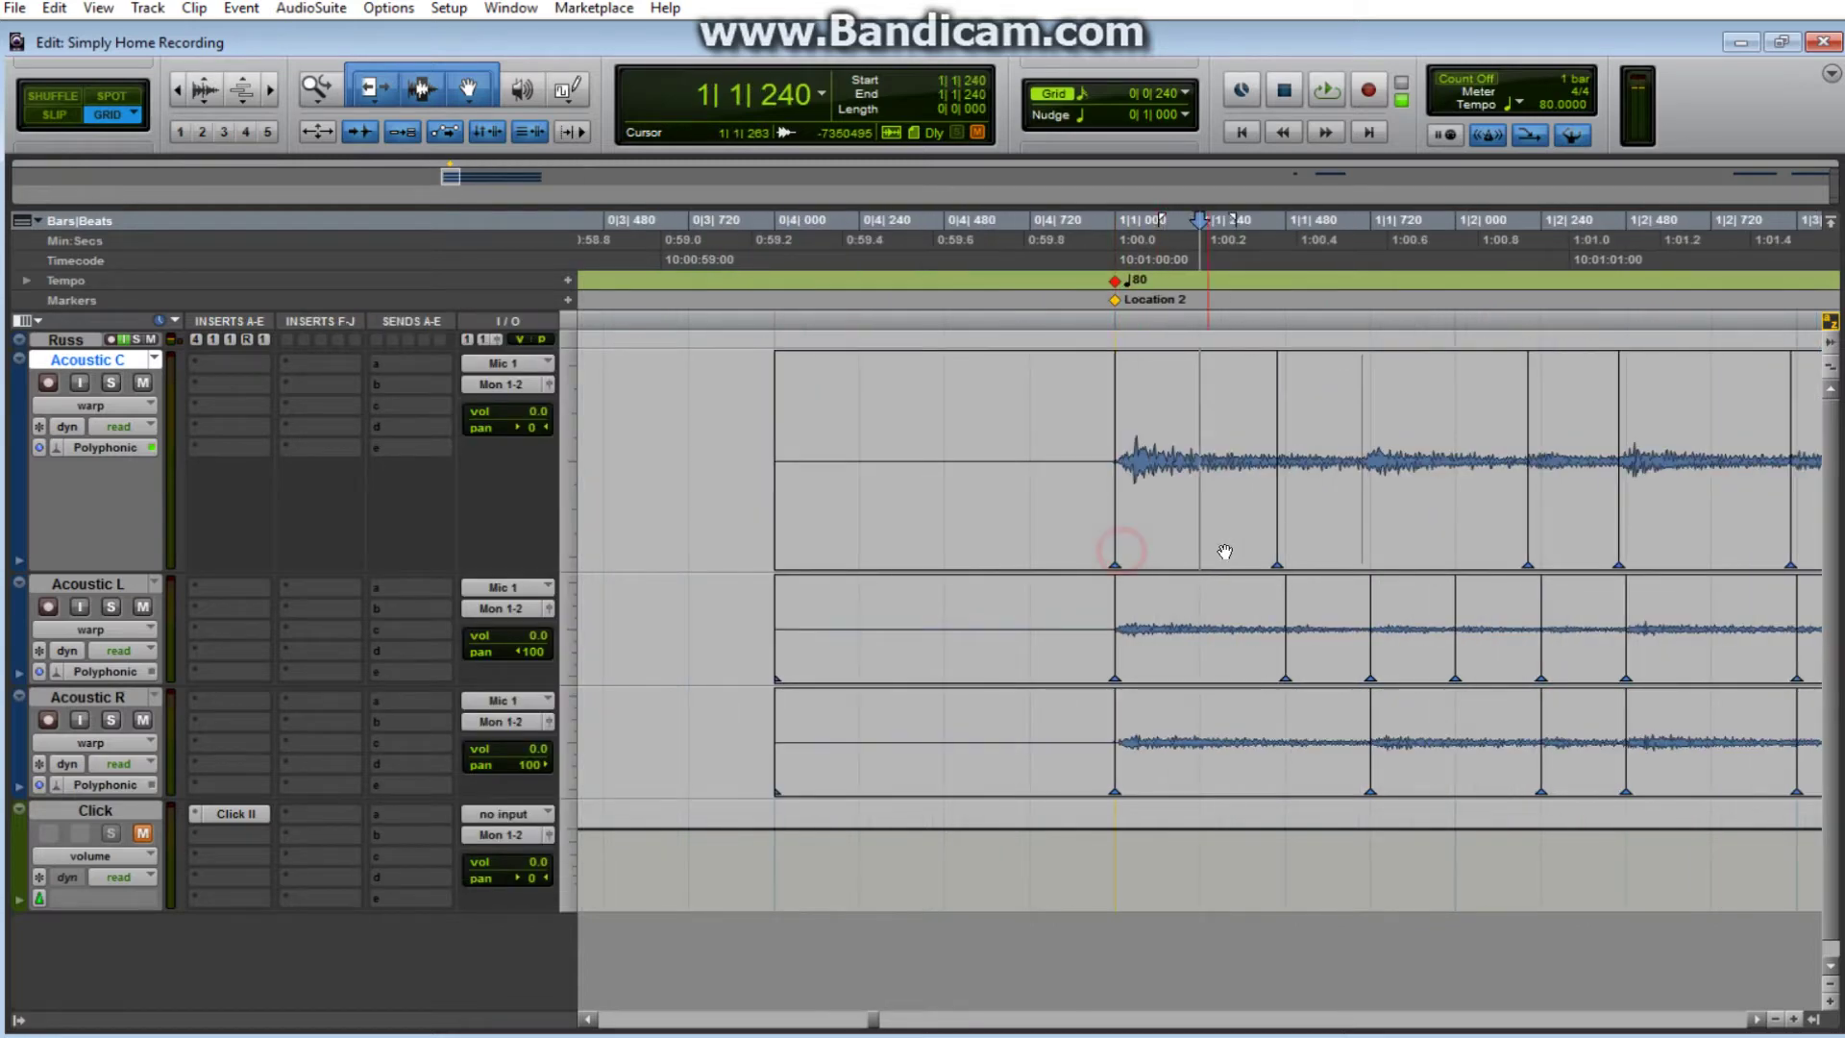
left_click_drag(1272, 540, 1288, 536)
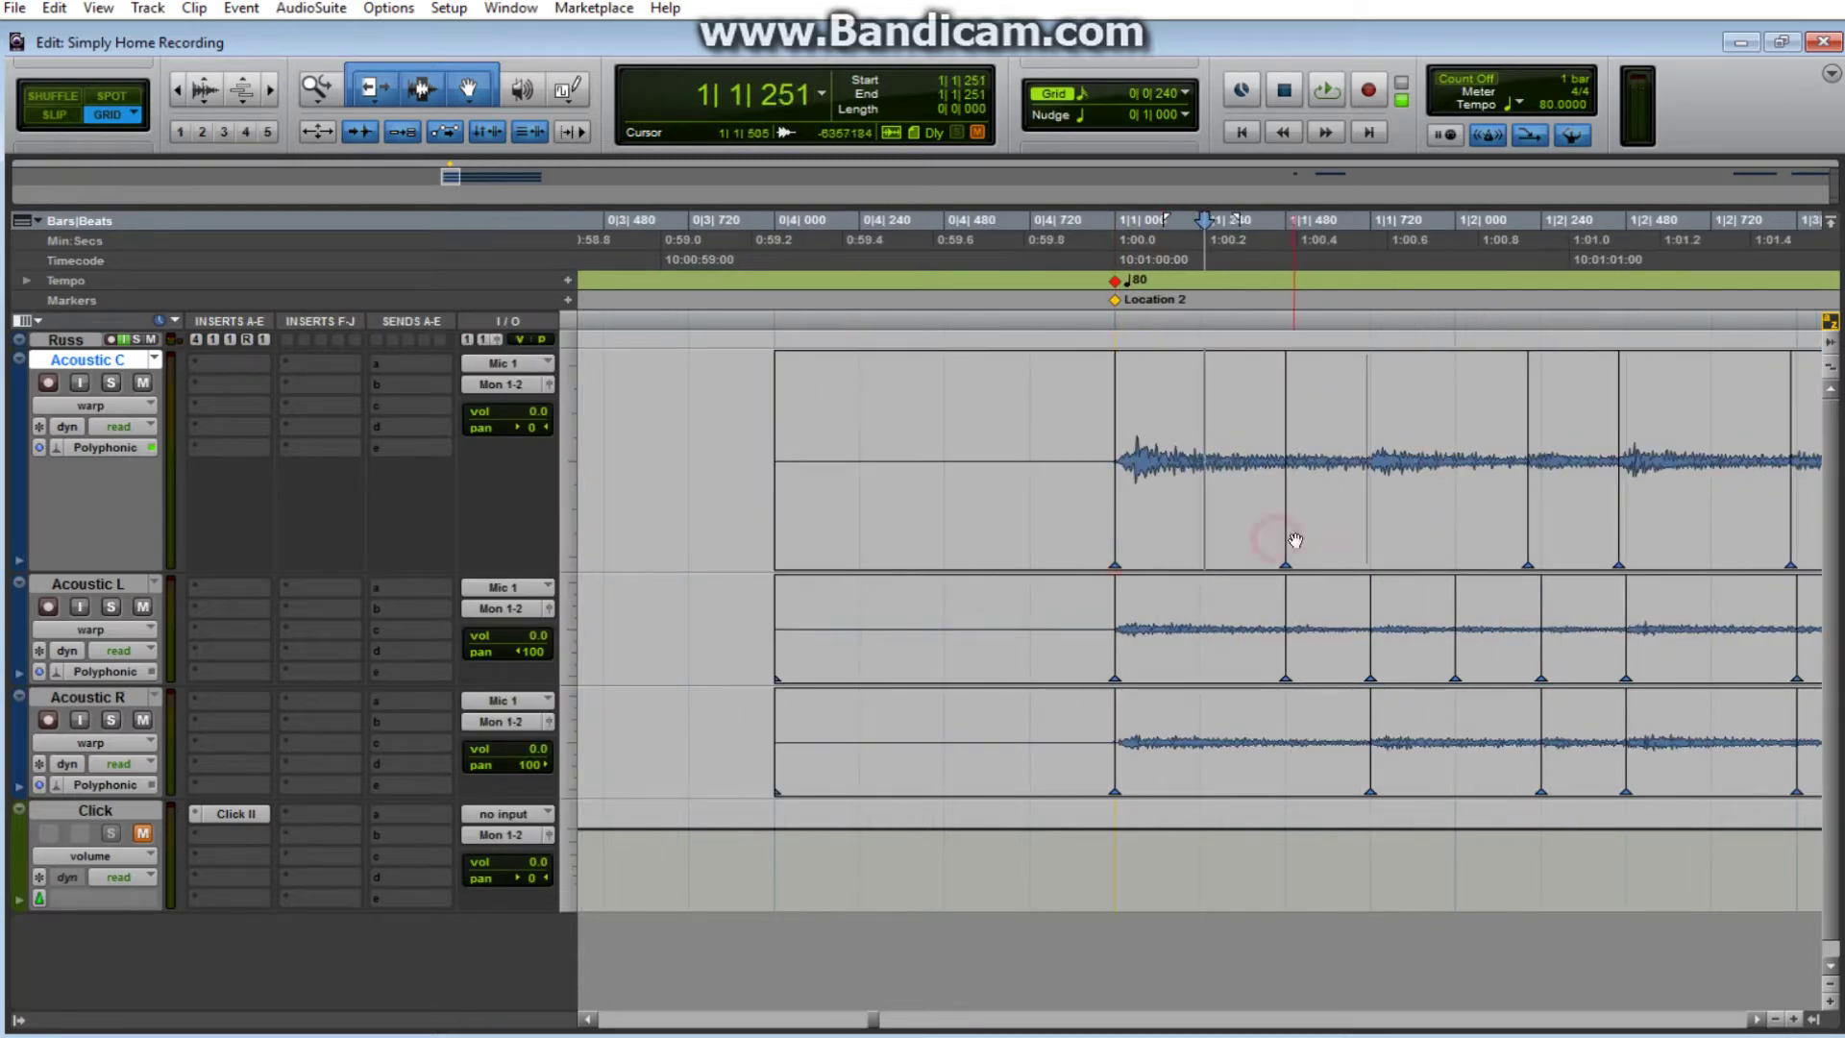
left_click(1111, 508)
left_click_drag(1272, 510, 1371, 510)
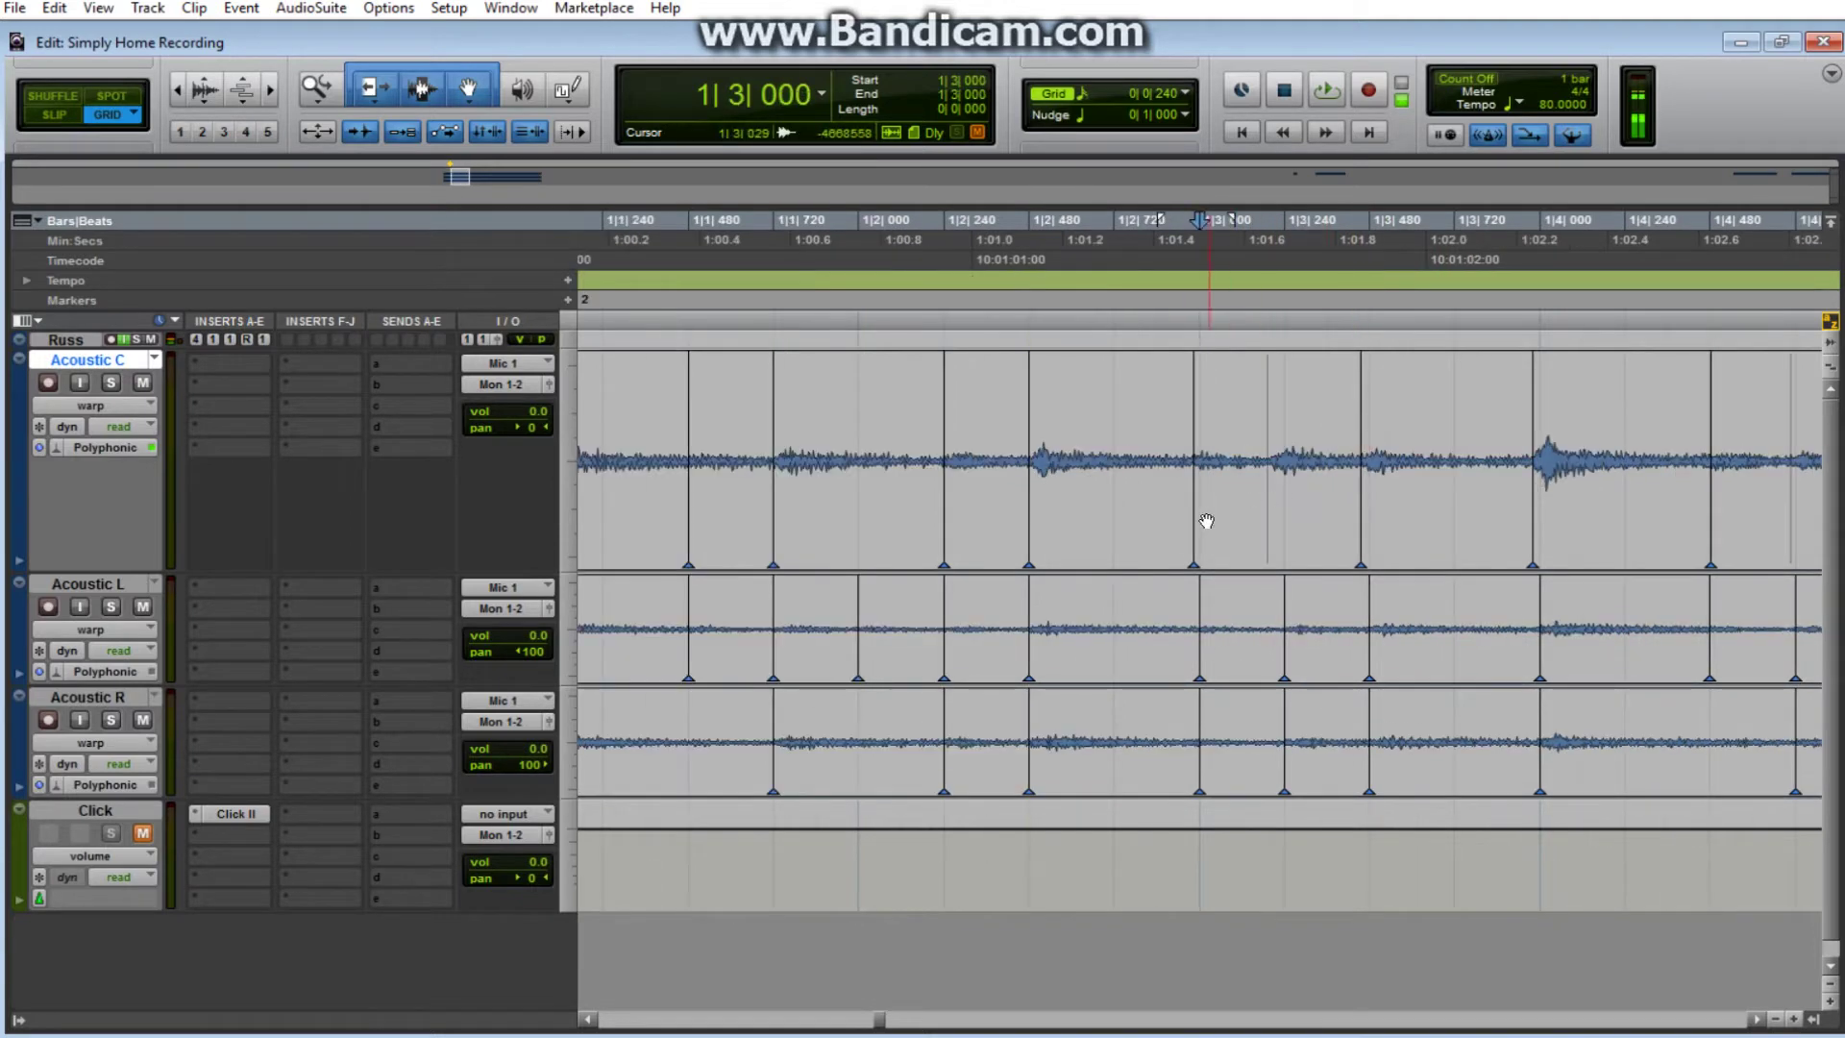
left_click_drag(1207, 521, 1214, 527)
Keep the 1/16-note grid and warp Acoustic C's first transients into line with Acoustic L.
left_click(1182, 98)
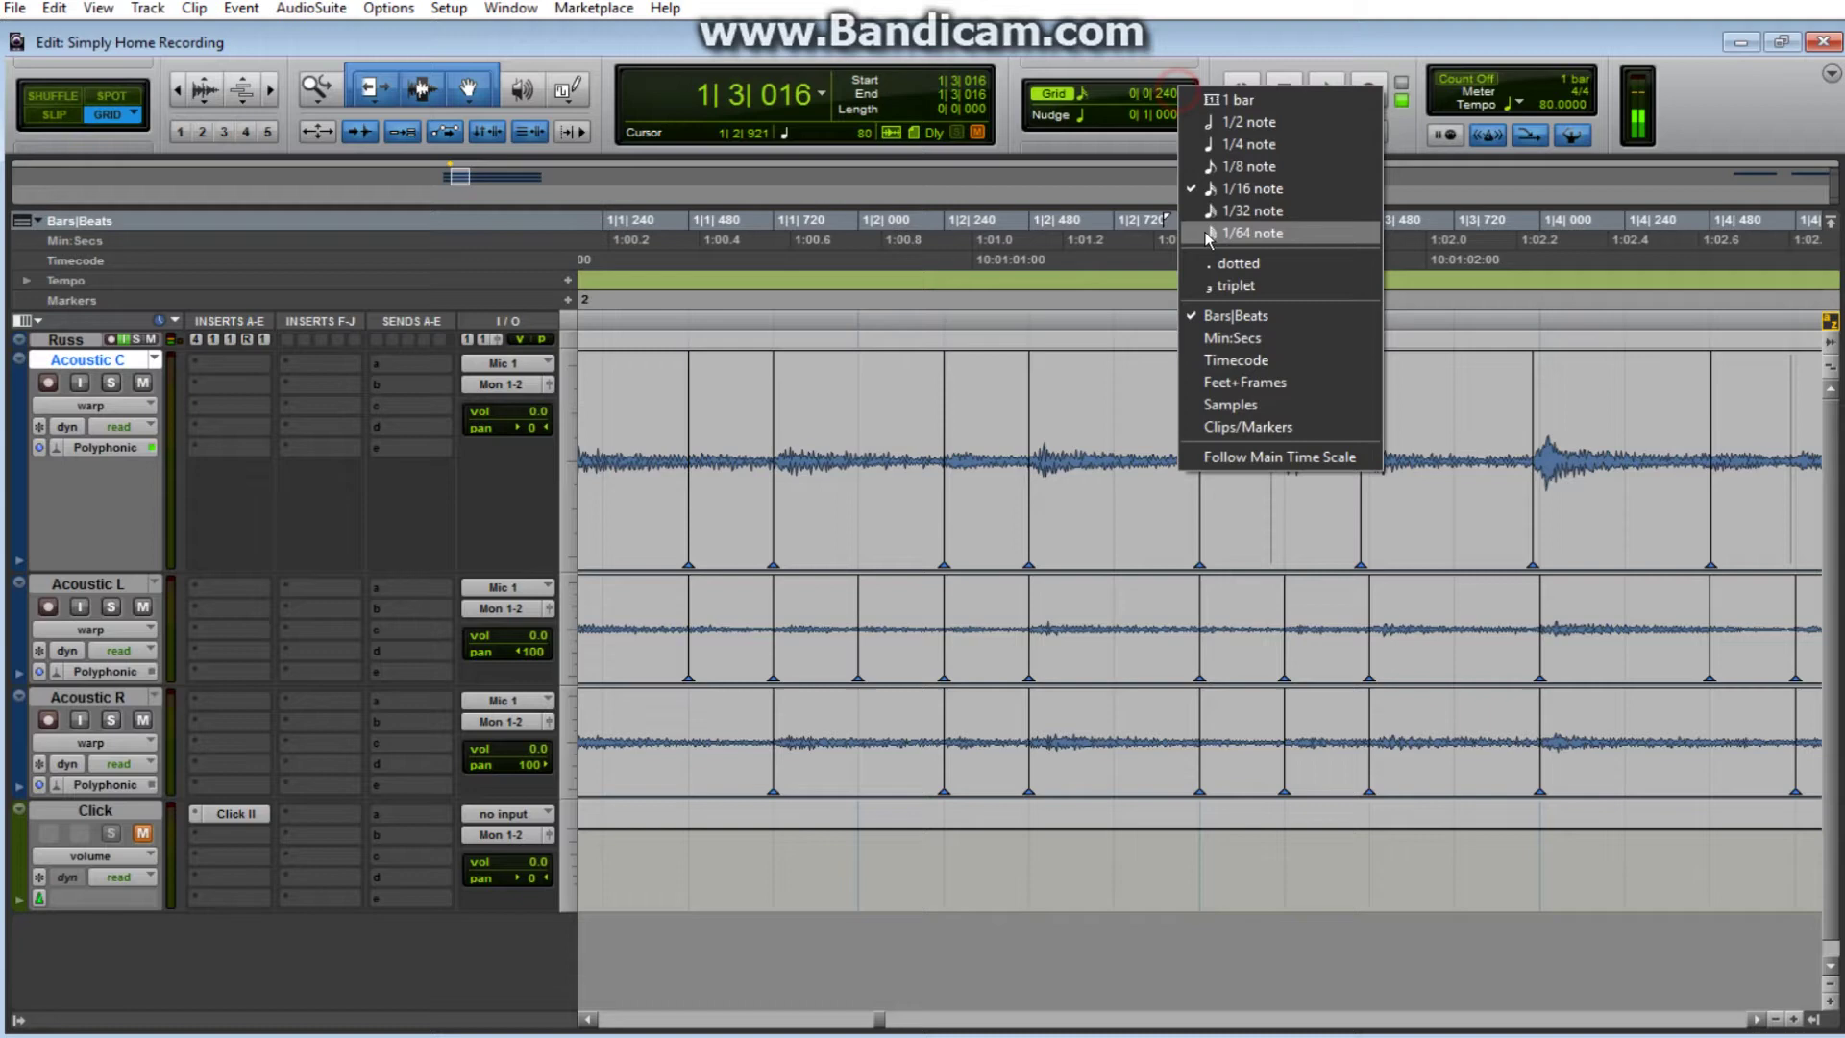
left_click(1269, 191)
left_click(1298, 437)
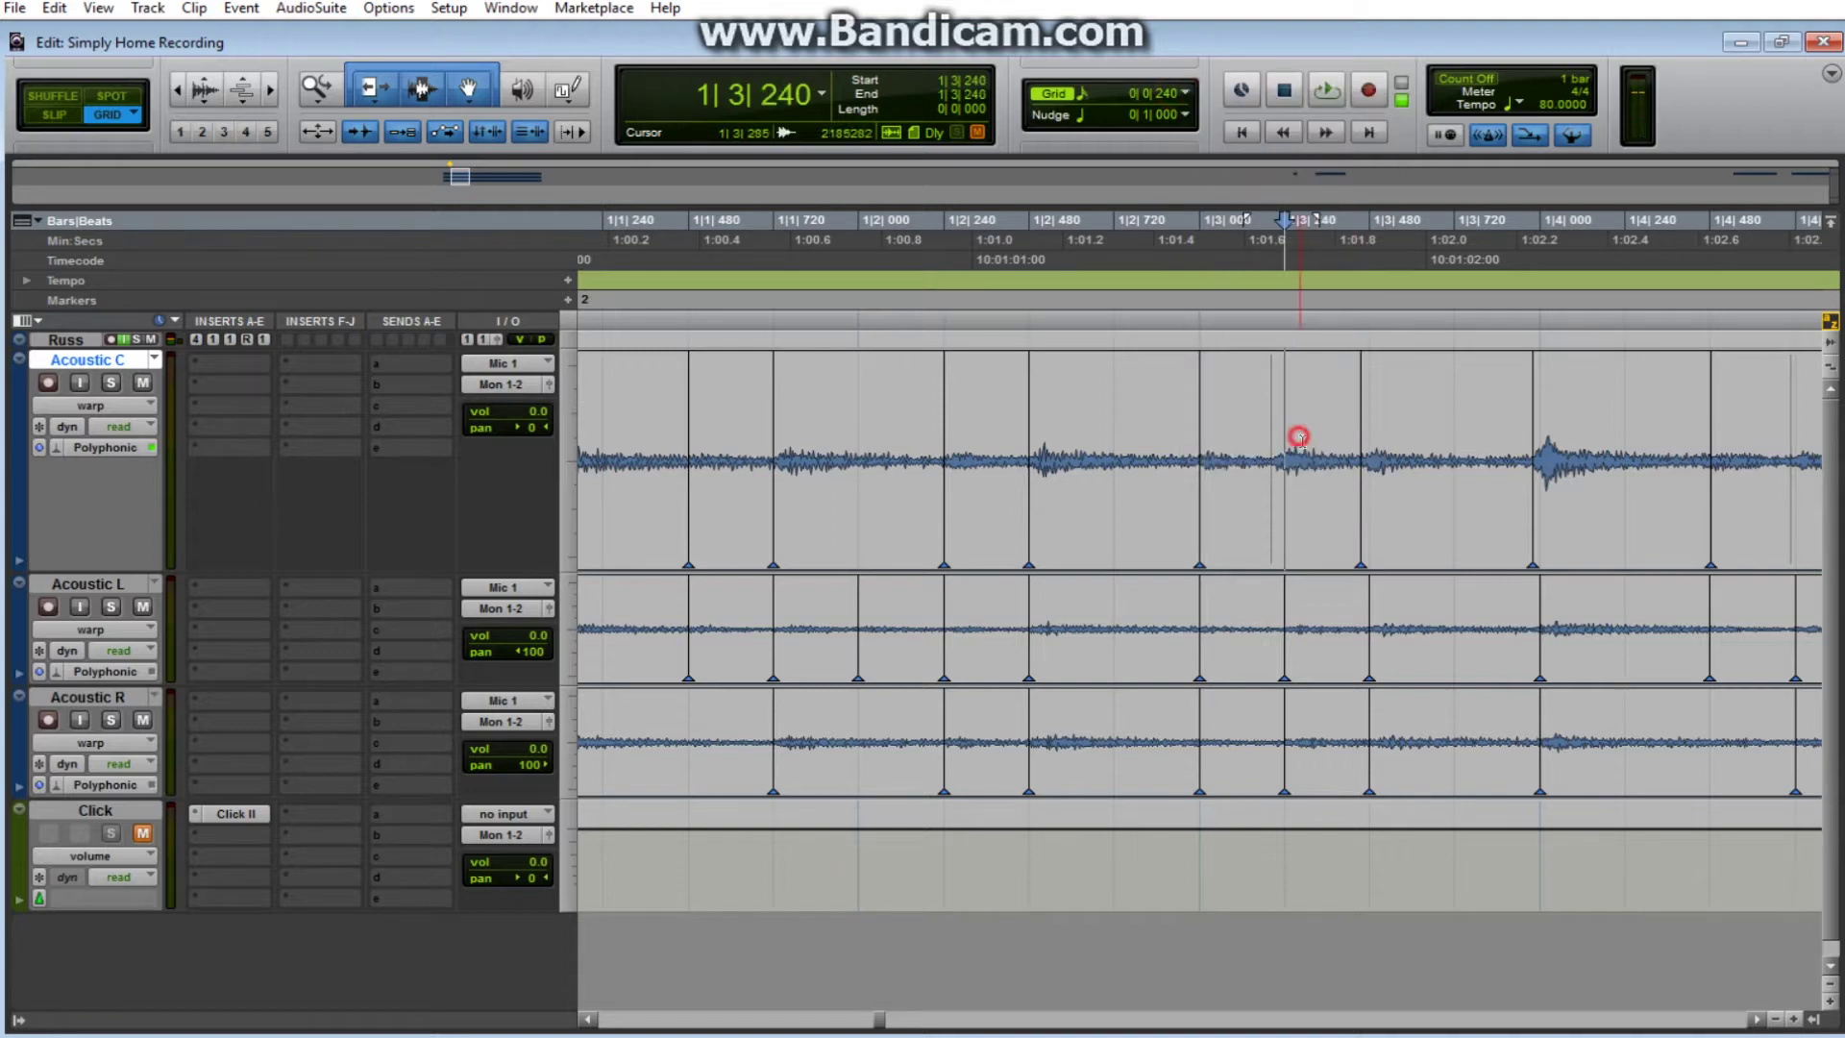
left_click_drag(1277, 471, 1296, 484)
scroll(1361, 432, "right", 2)
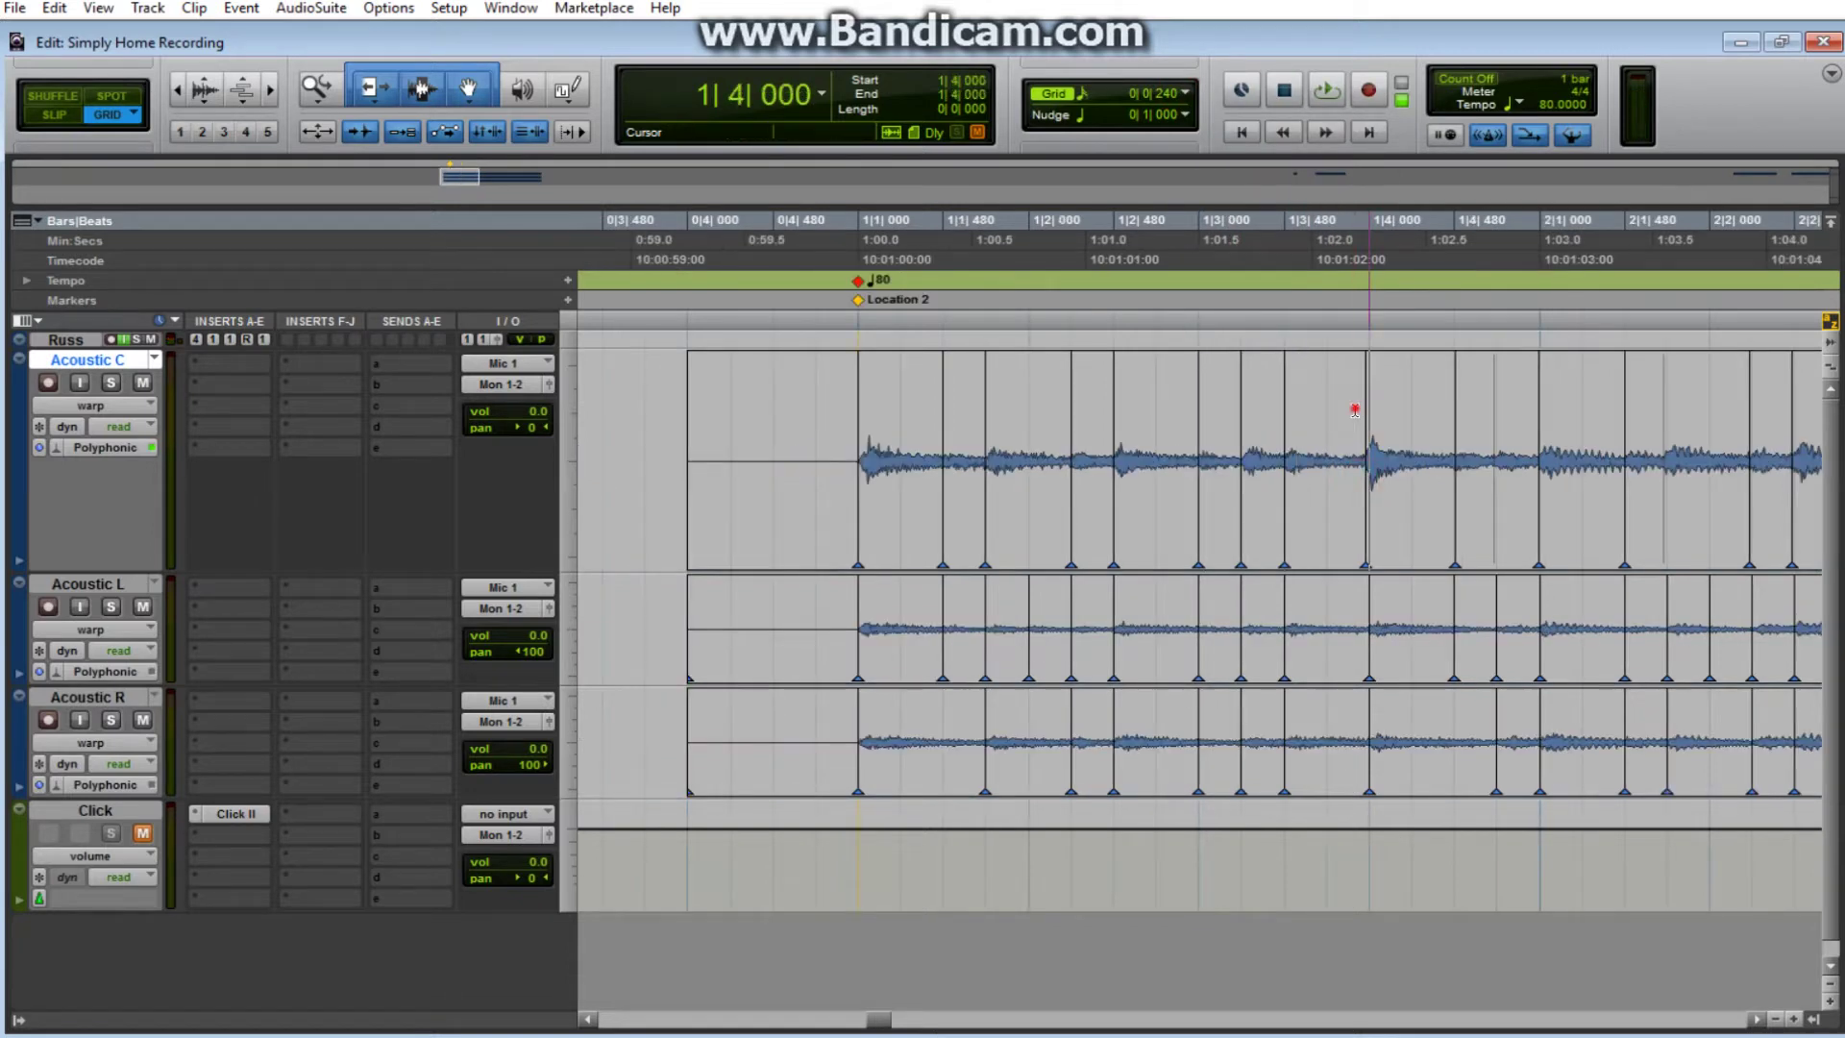
left_click(1195, 490)
scroll(1371, 497, "right", 2)
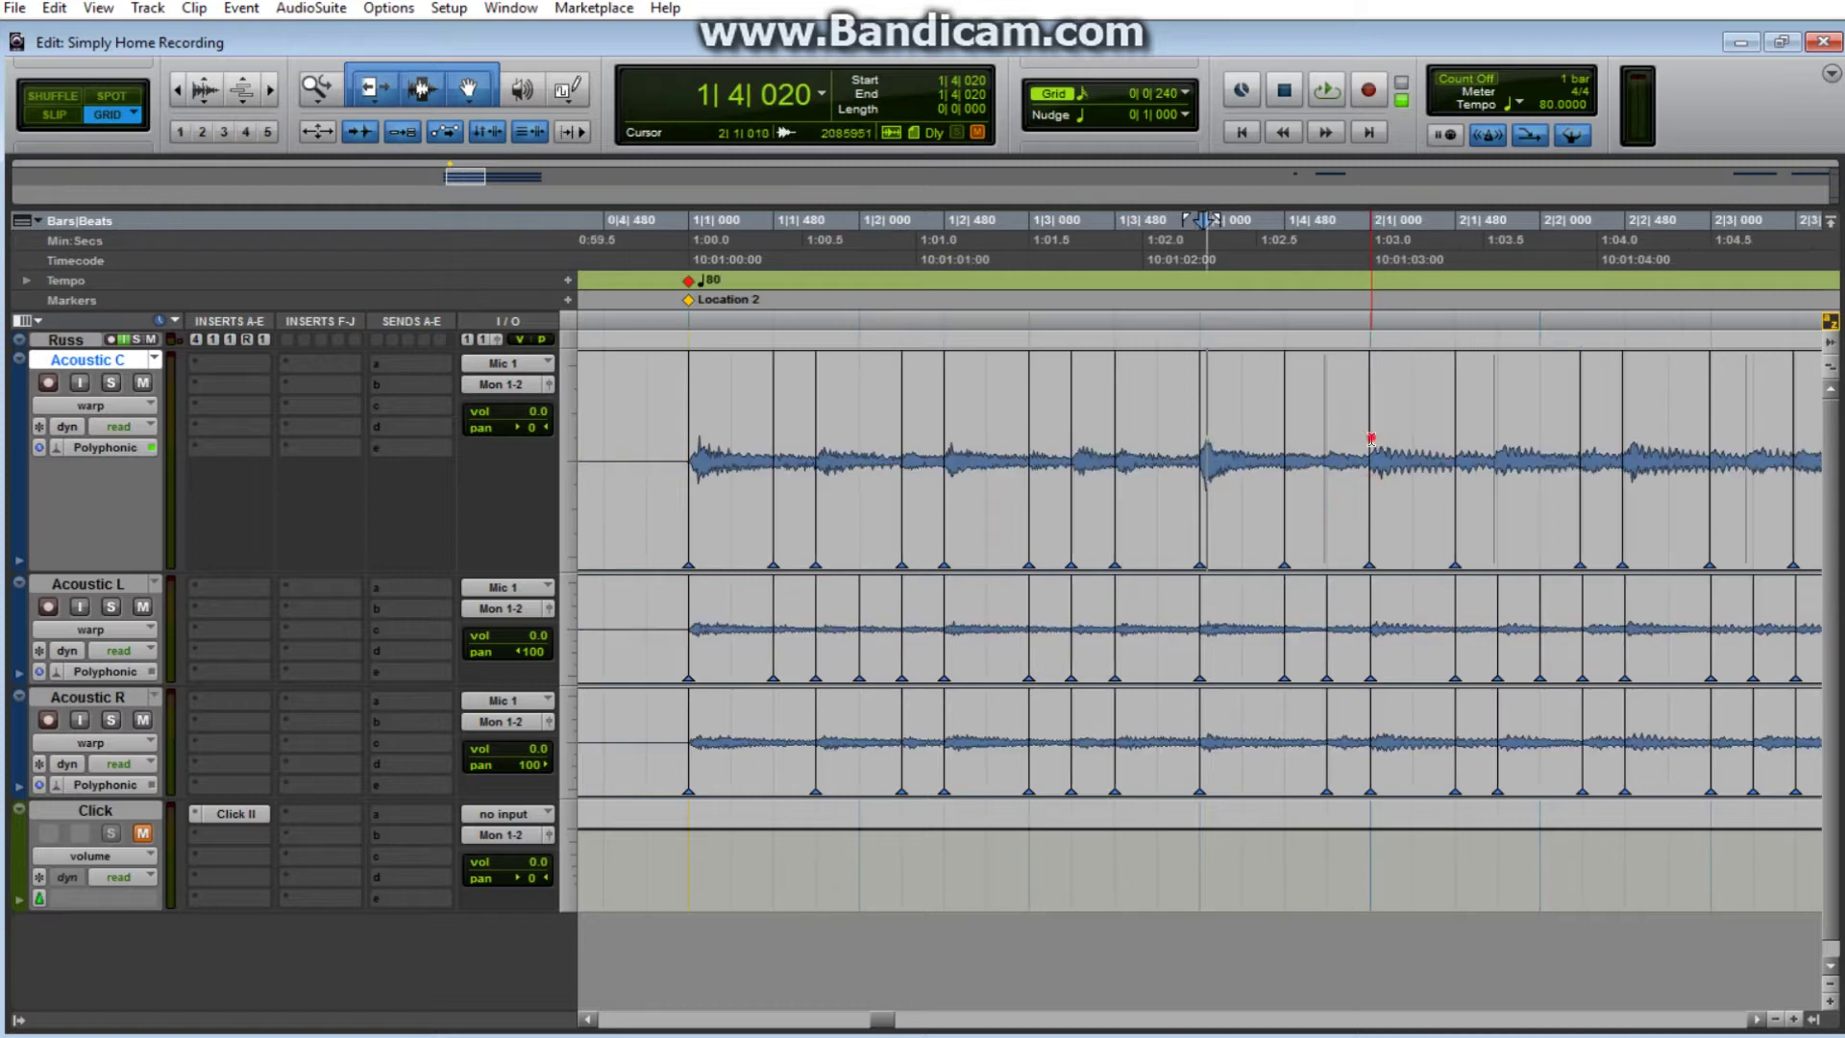
left_click(1105, 496)
left_click(1203, 500)
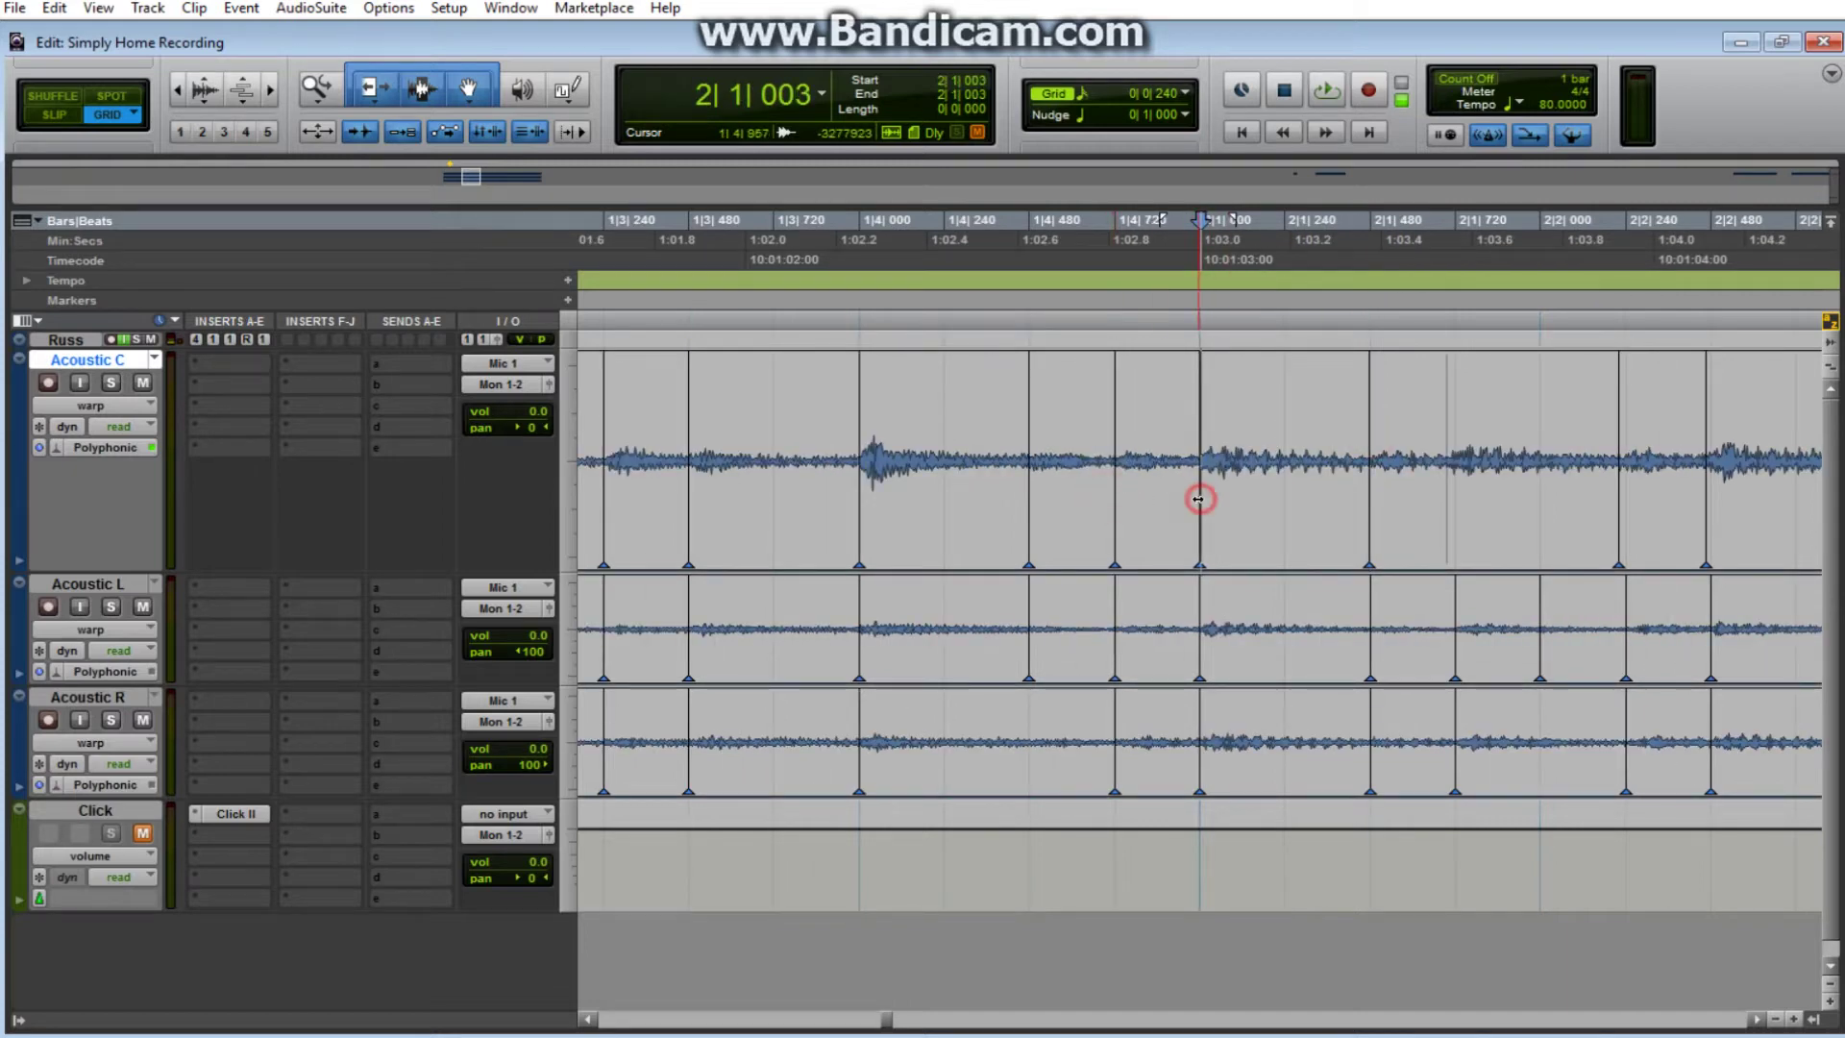
scroll(1318, 424, "right", 3)
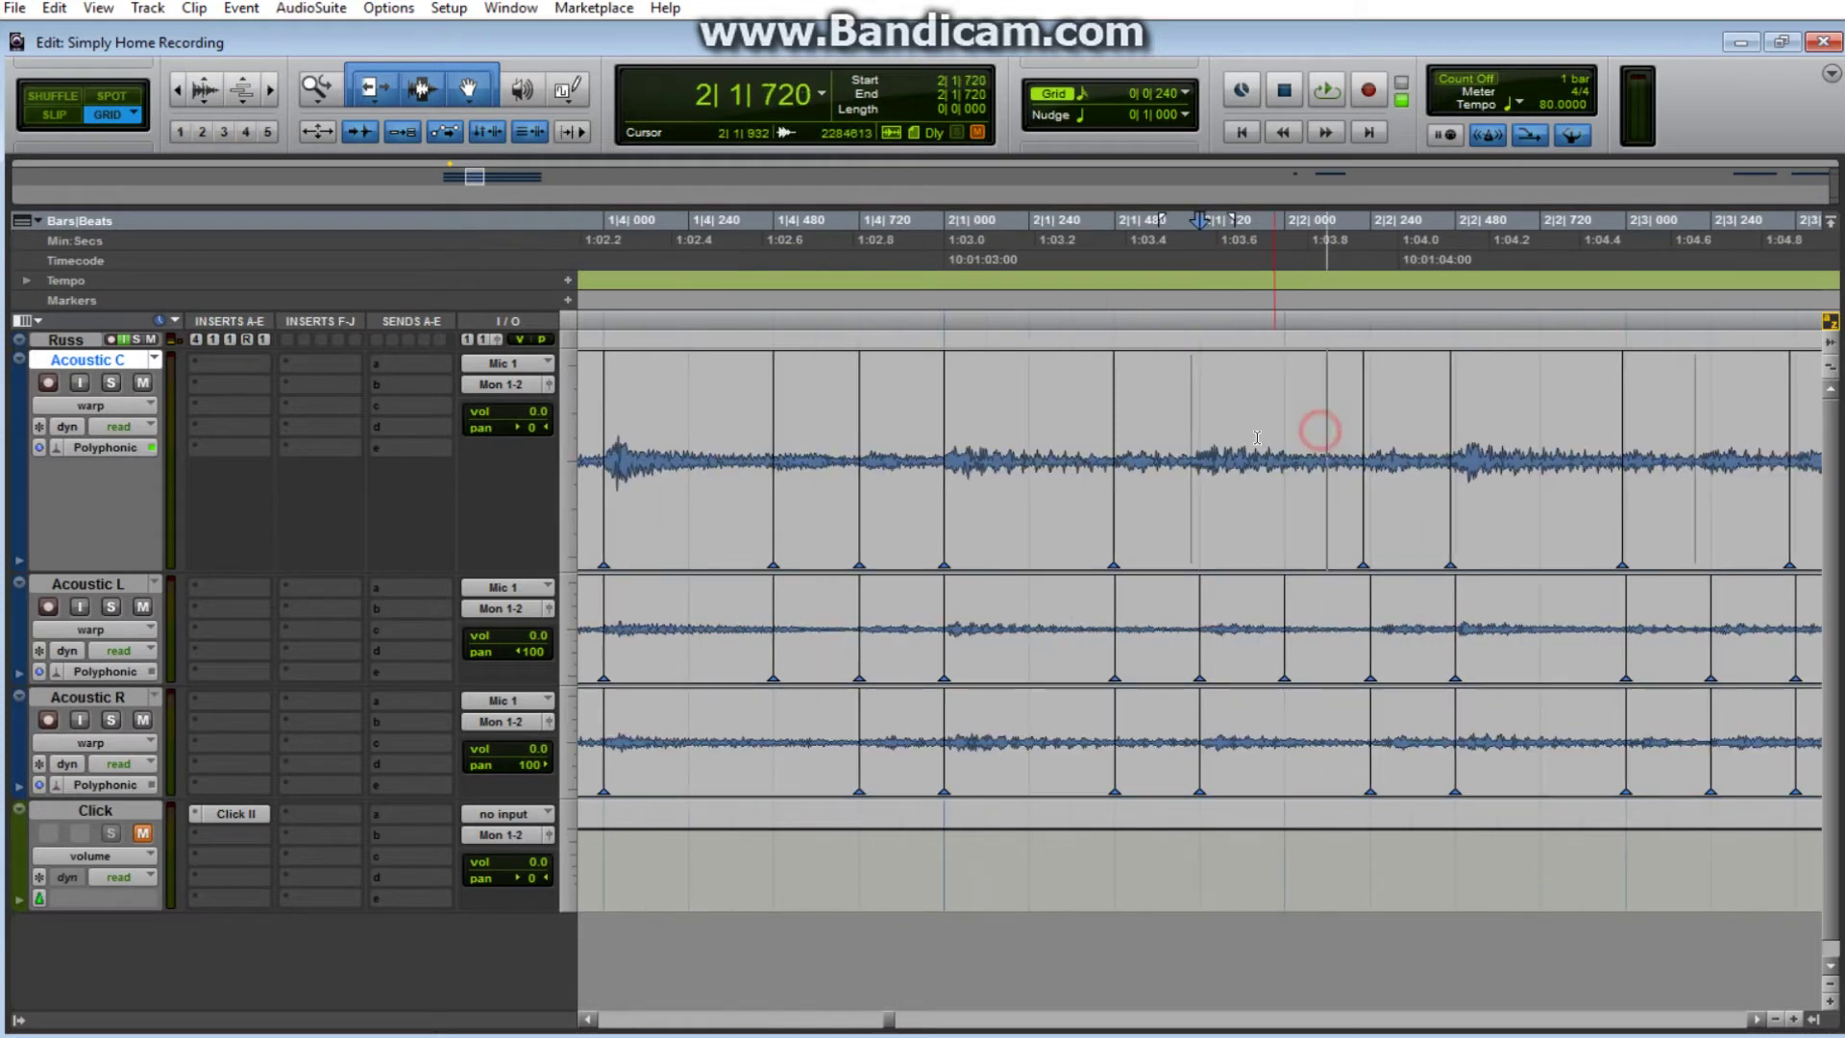
left_click(1197, 504)
scroll(1236, 441, "right", 1)
left_click(1280, 503)
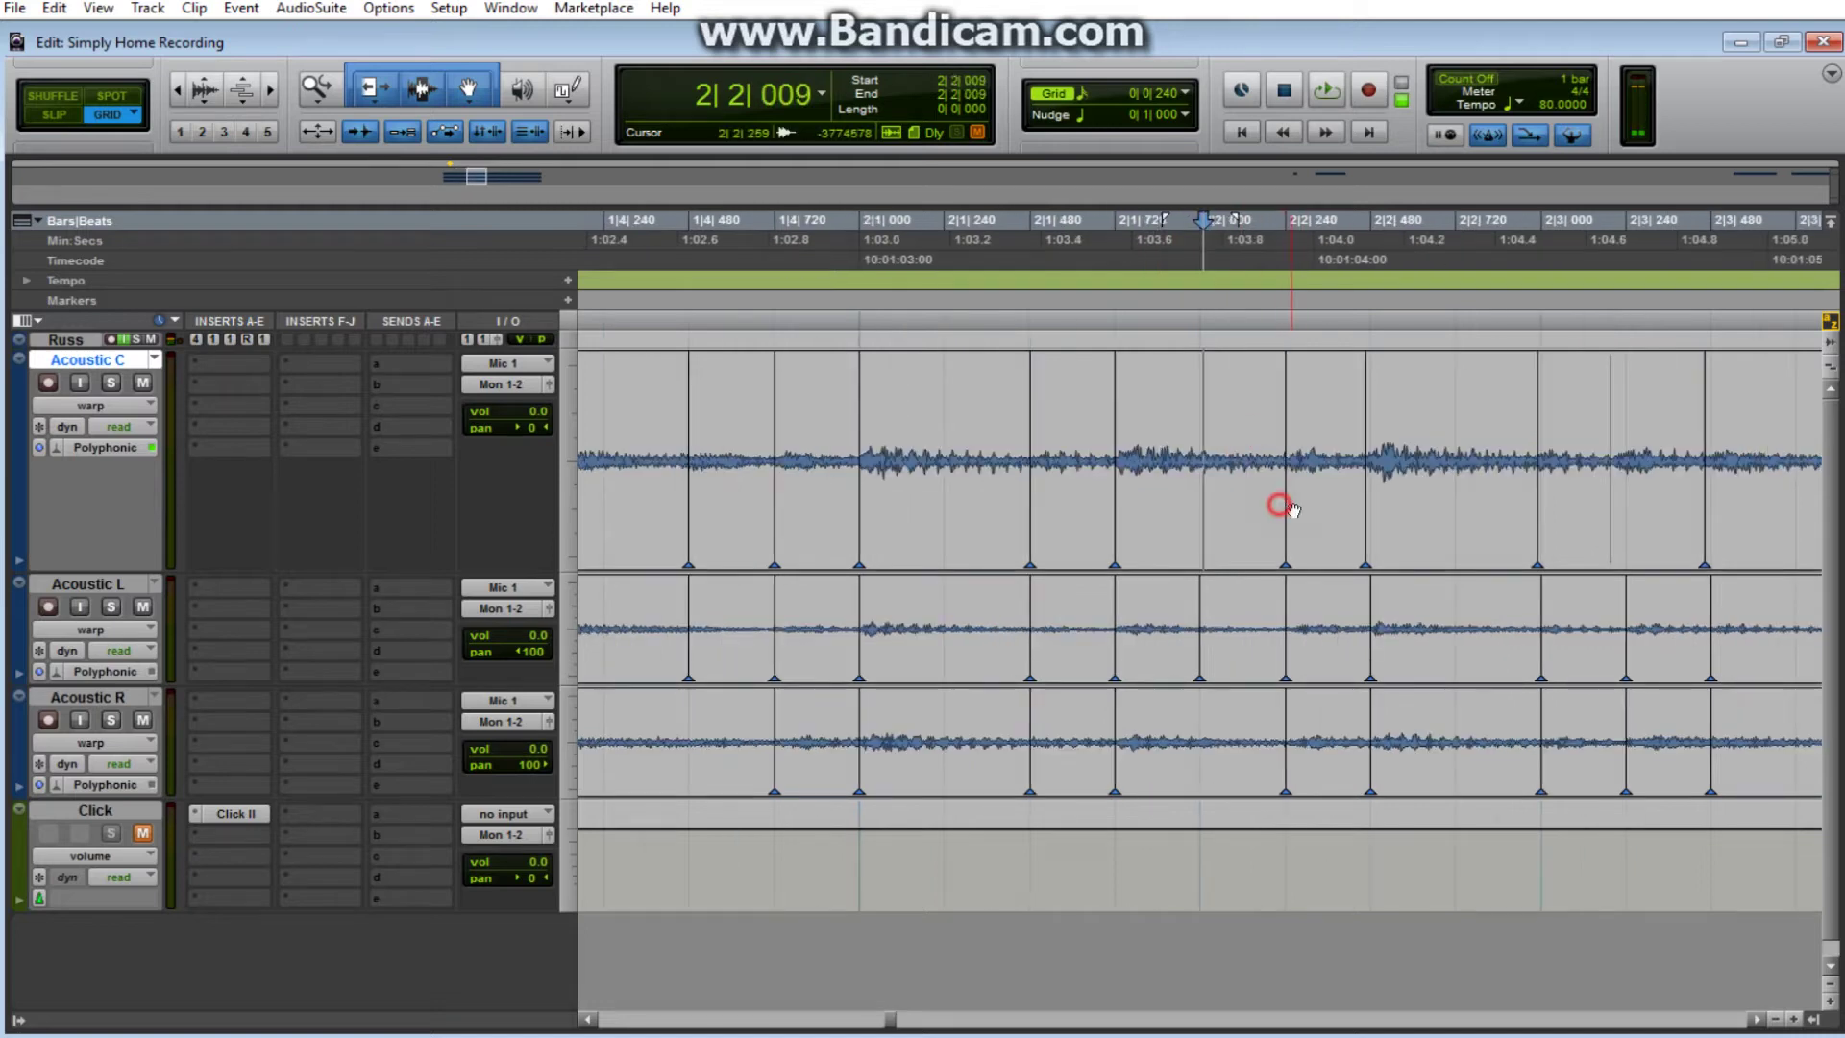
scroll(1355, 477, "right", 4)
left_click(1380, 432)
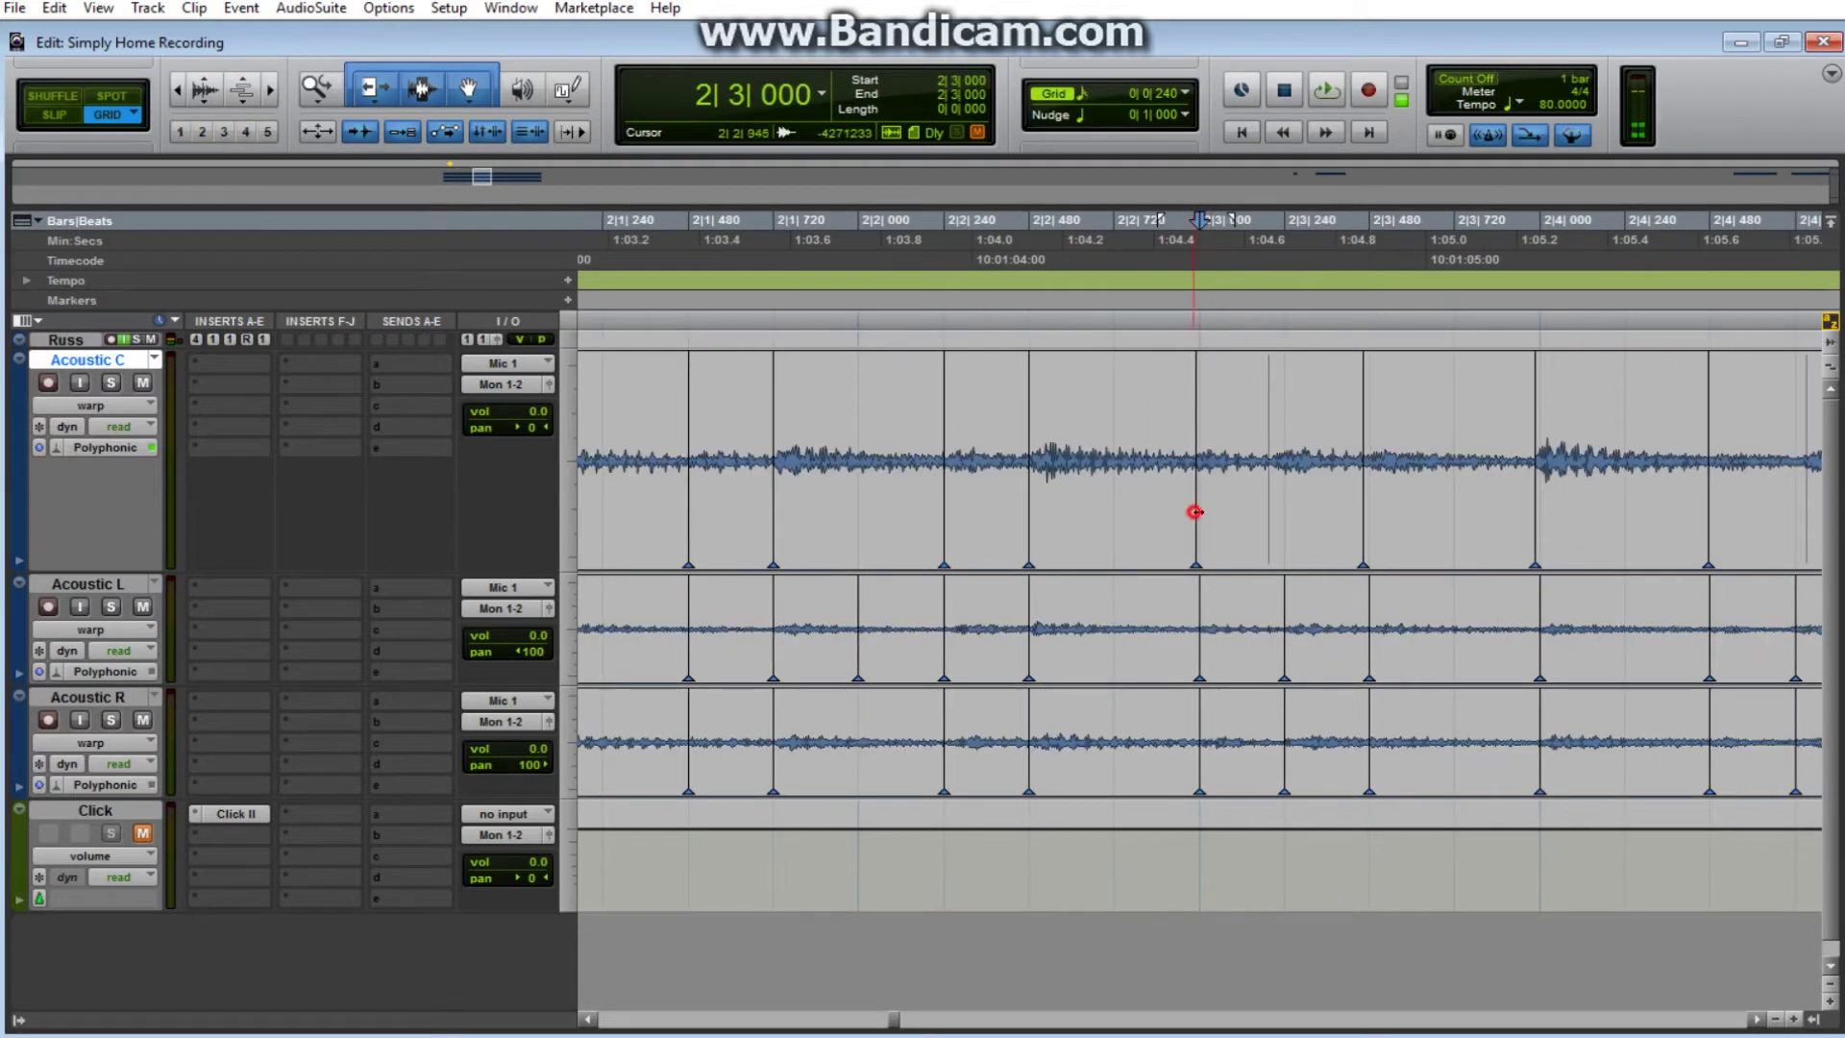
left_click_drag(1195, 512, 1201, 512)
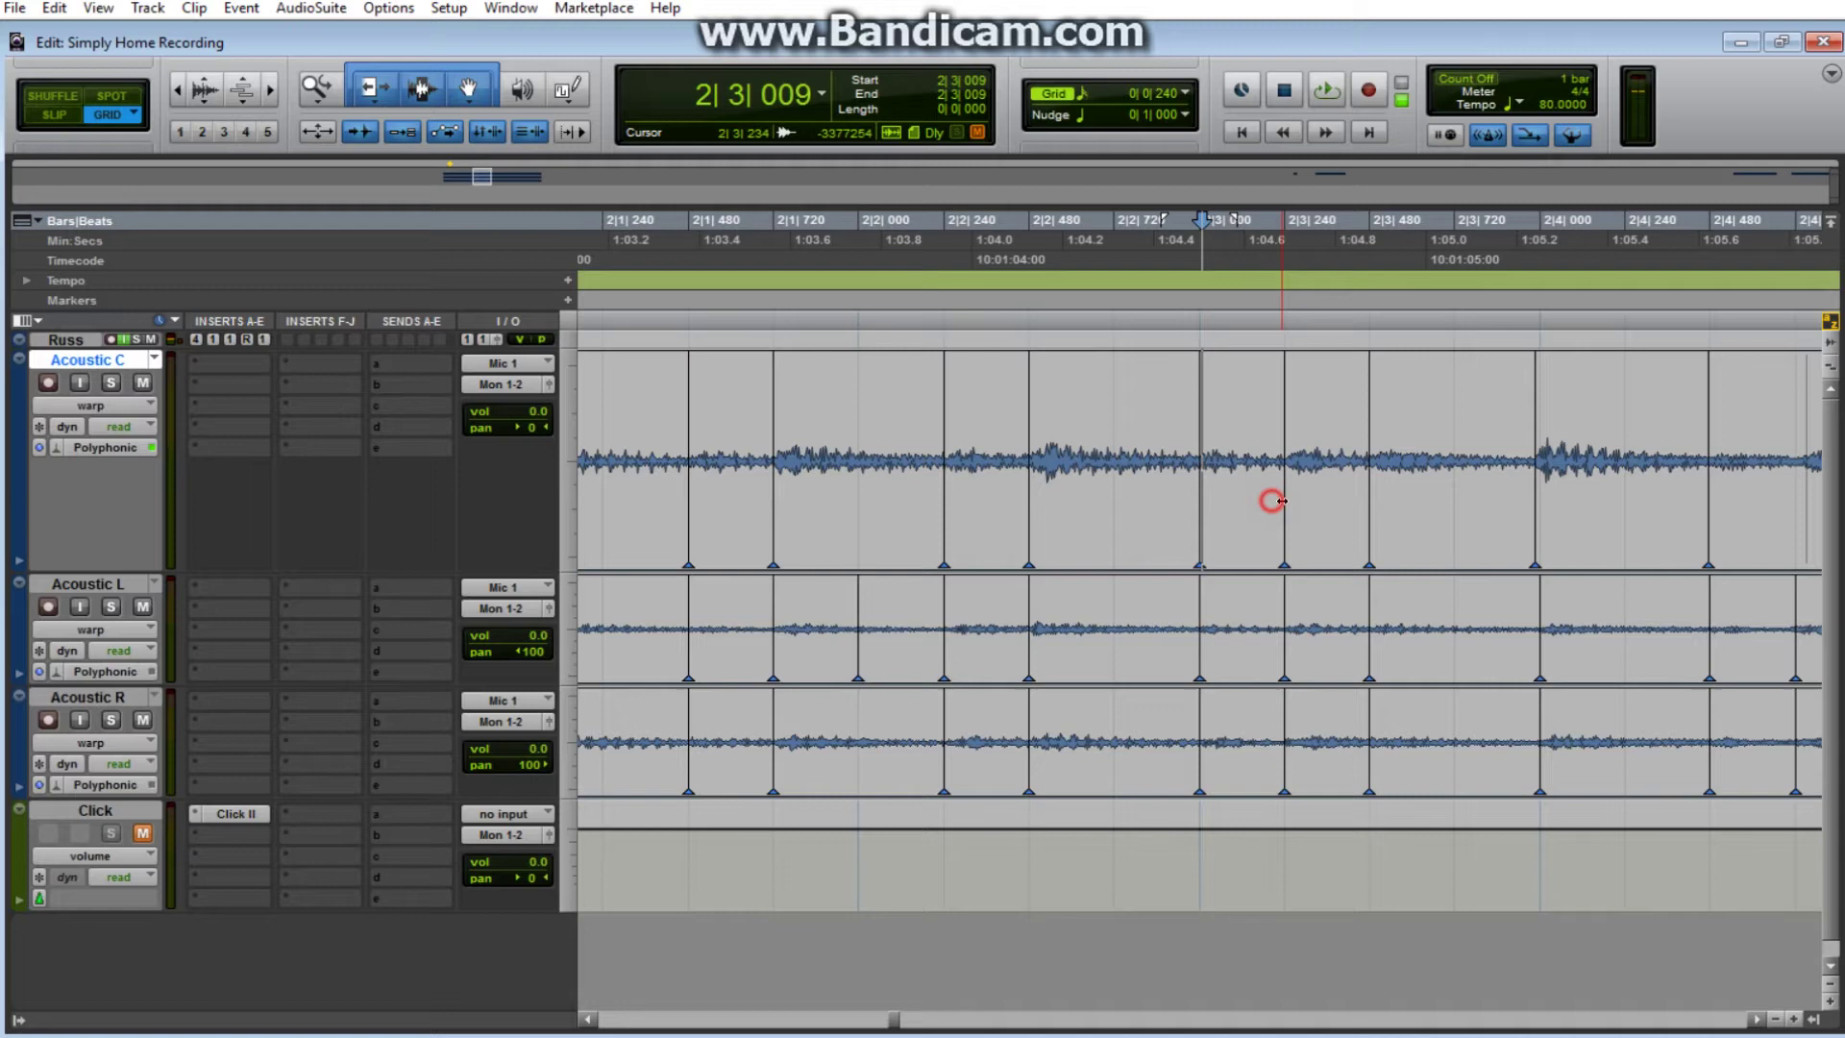
scroll(1273, 499, "right", 1)
Add warp markers on Acoustic C's attacks and align them to the grid through bar 3.
left_click_drag(1197, 504, 1207, 514)
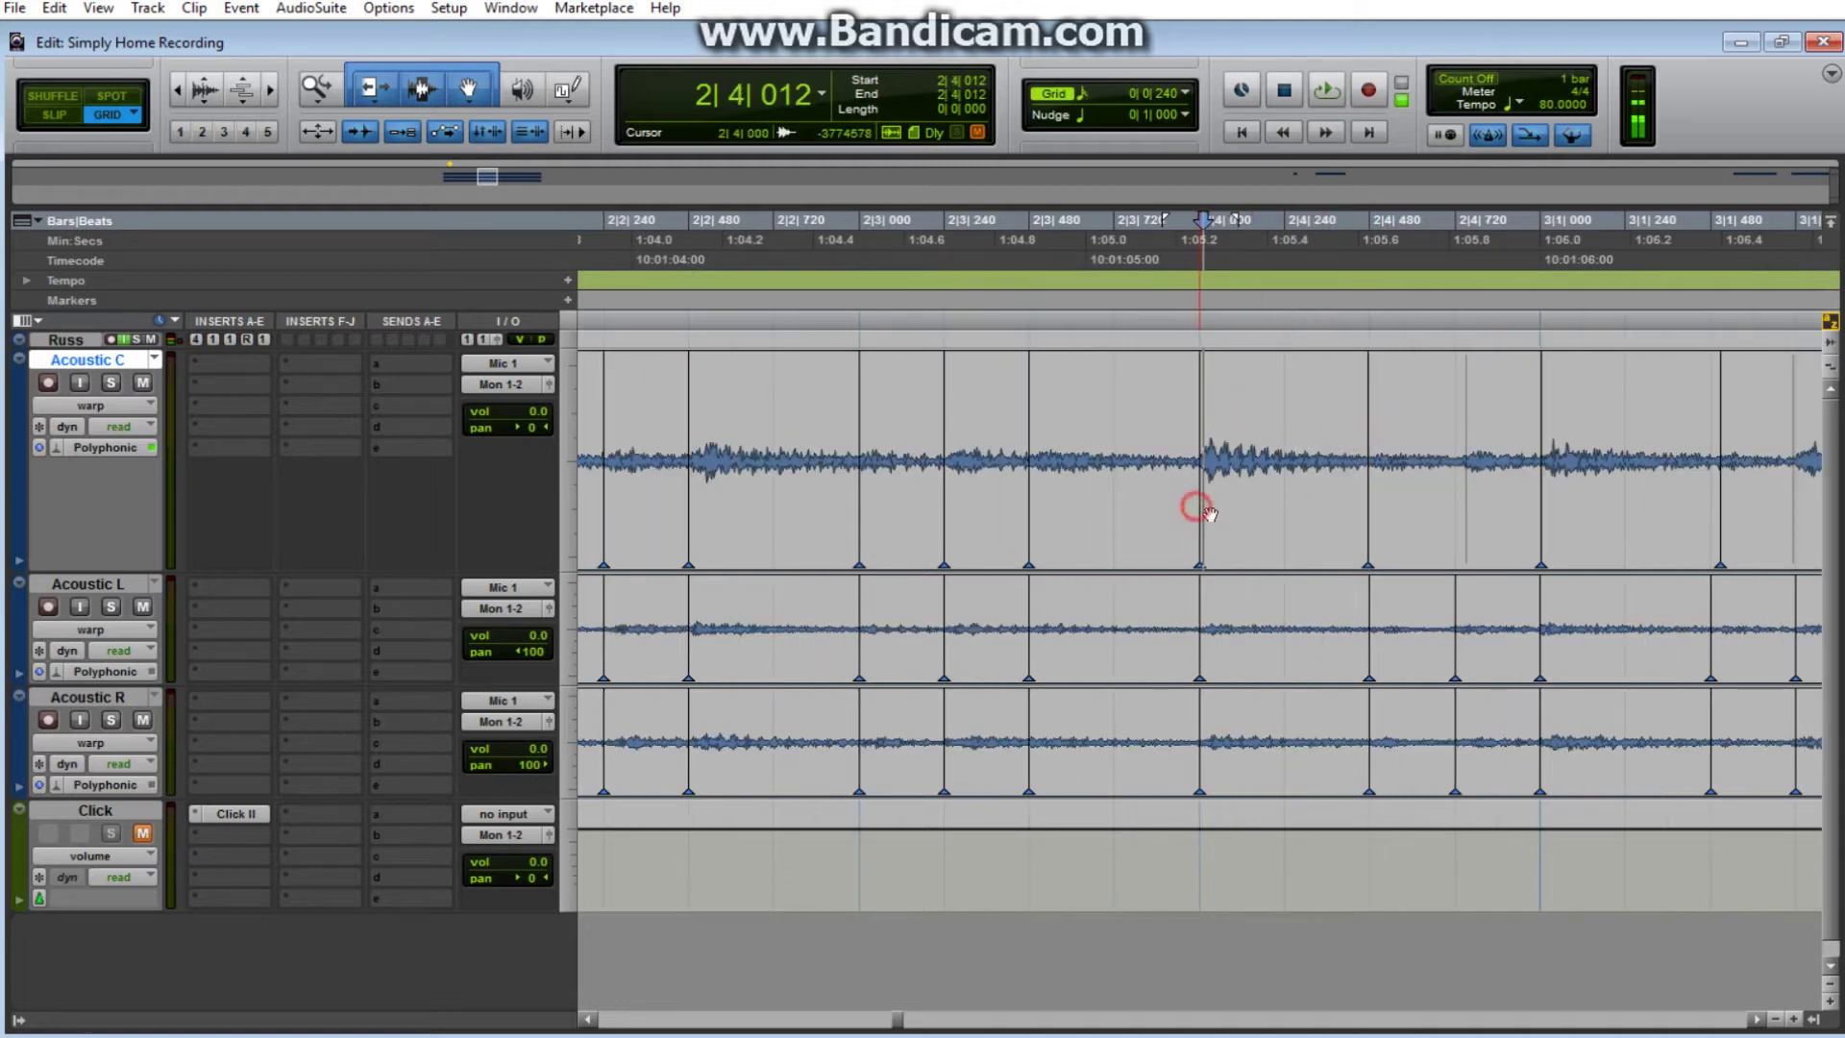
left_click(1365, 513)
left_click(1469, 502)
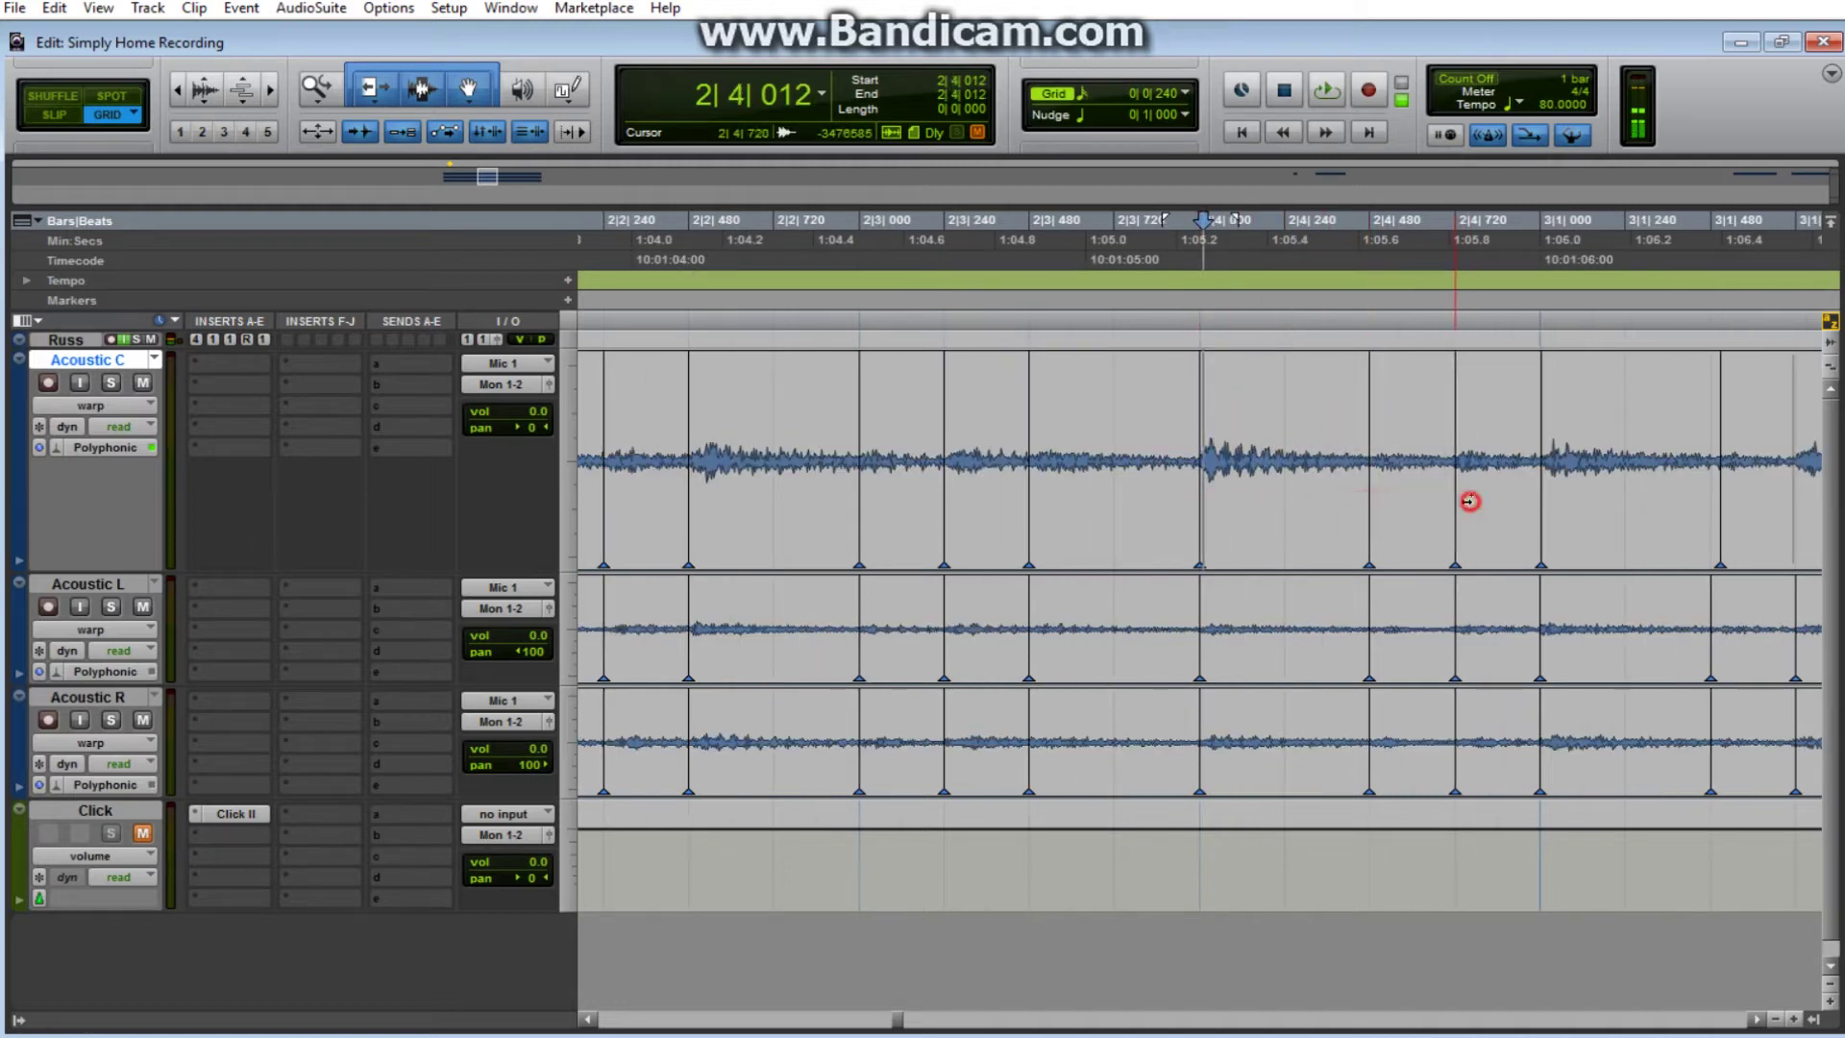
left_click(1540, 491)
left_click(1606, 433)
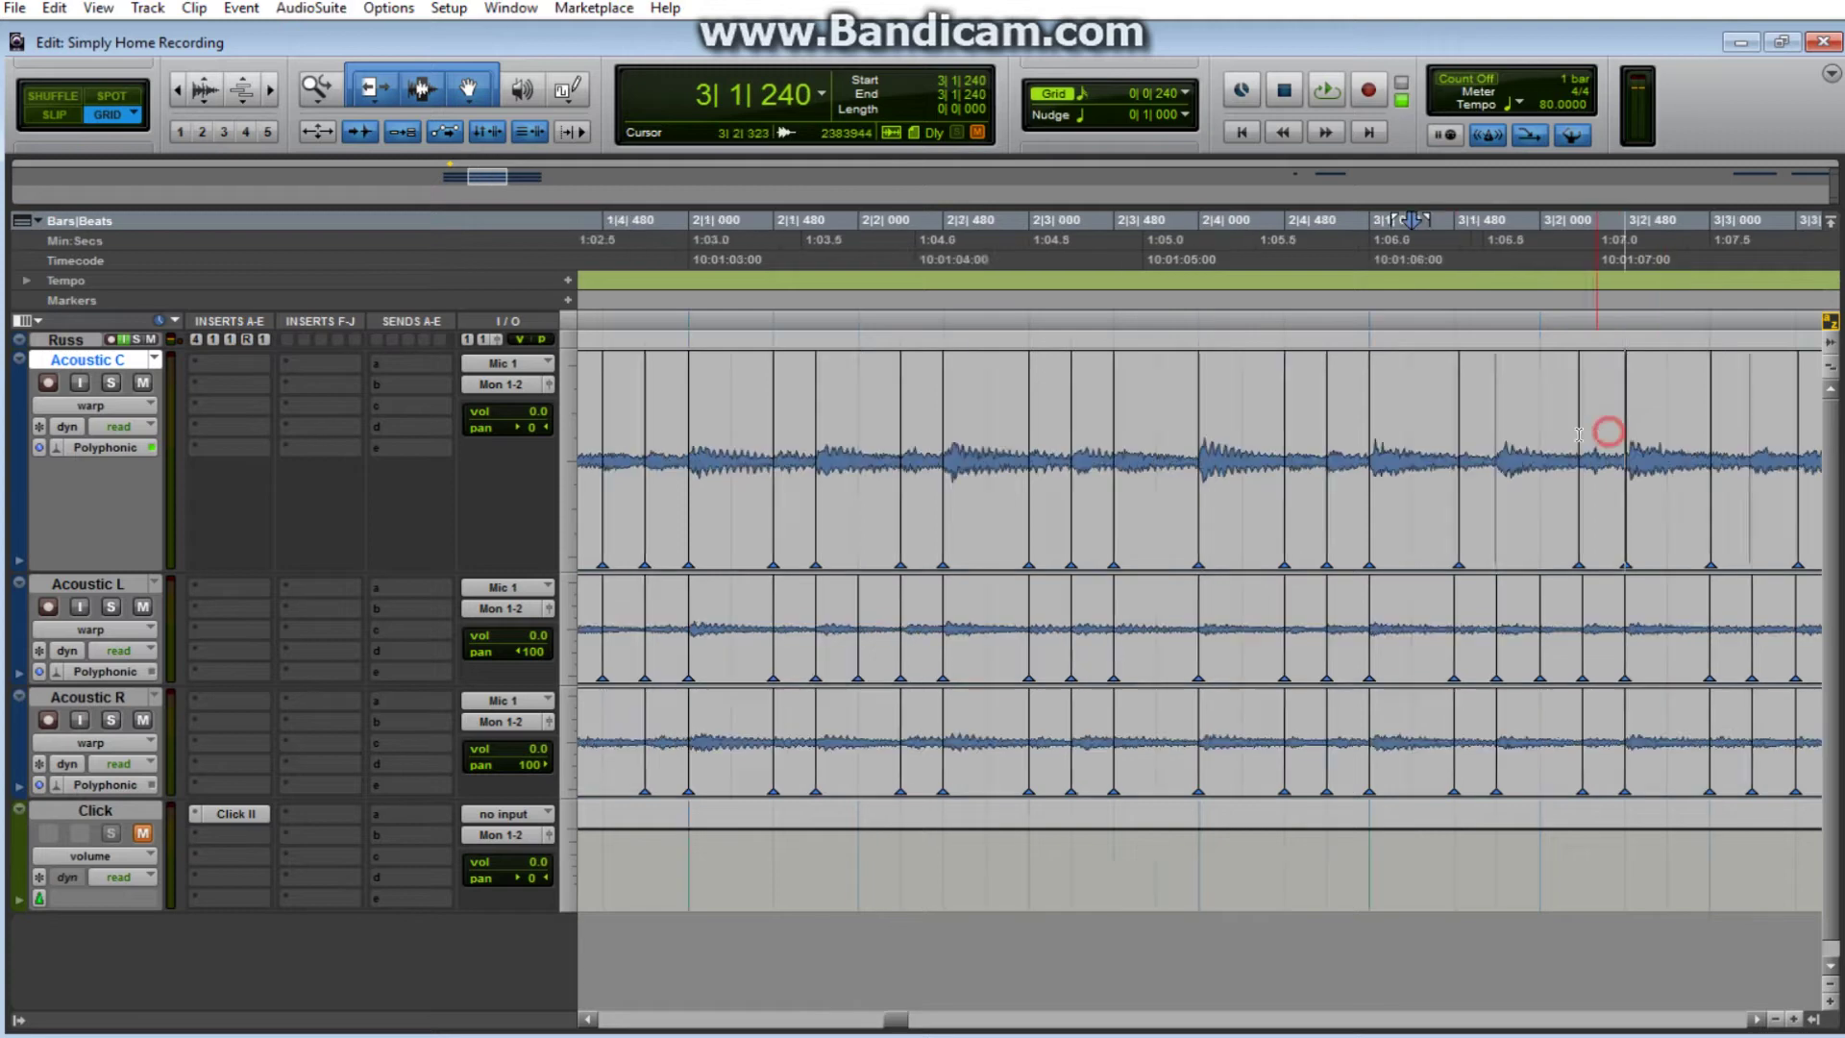
left_click(1289, 504)
left_click(1486, 456)
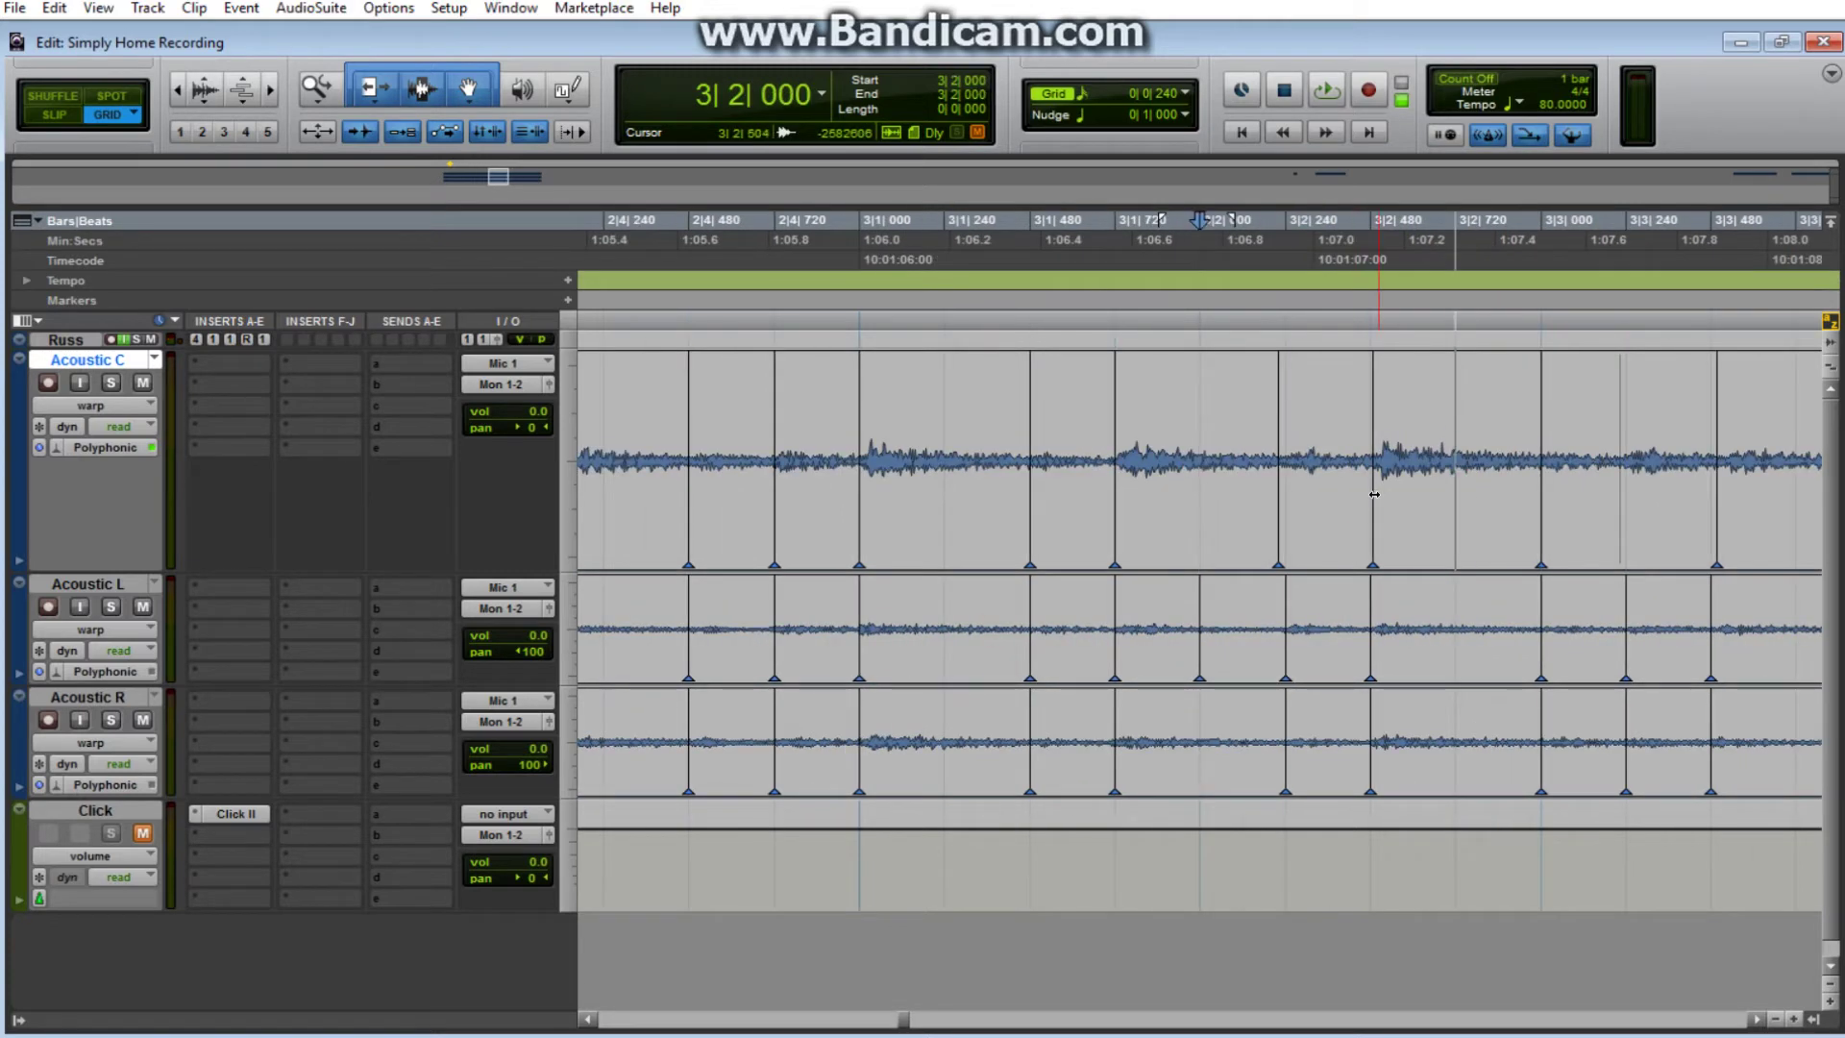
left_click(1280, 505)
left_click(1373, 507)
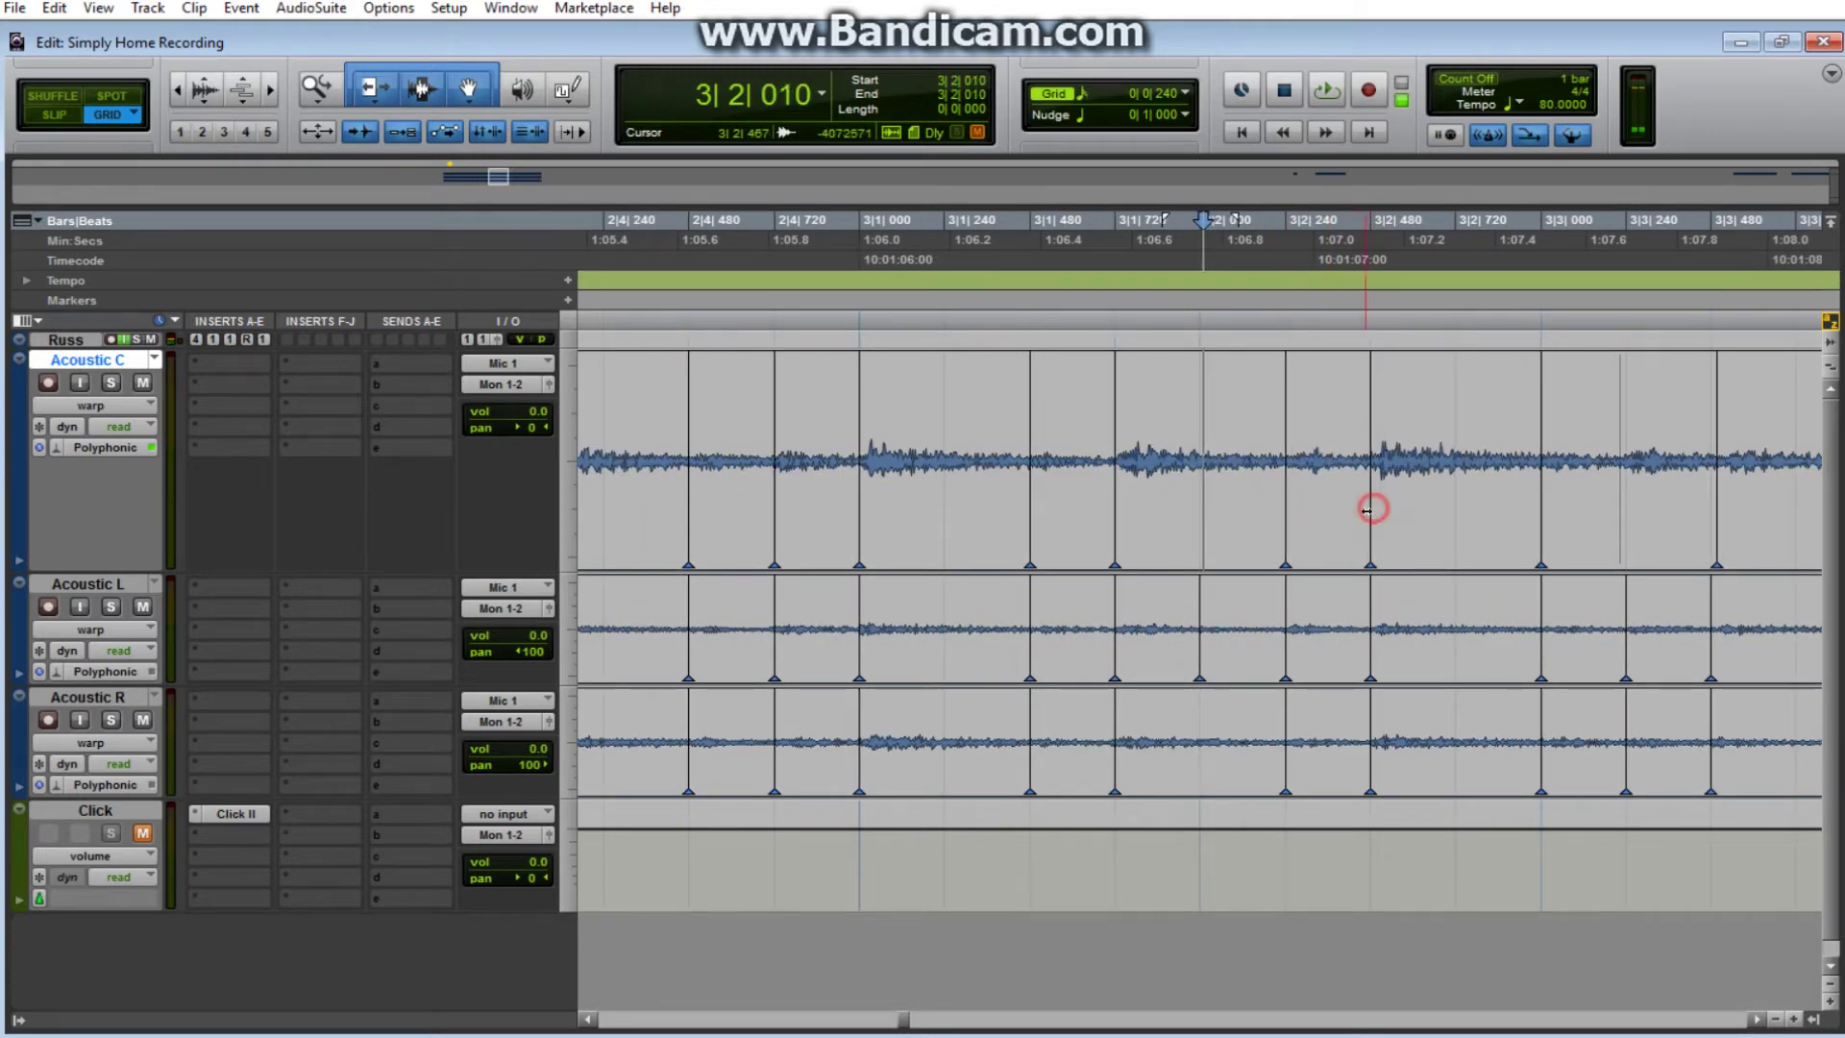
left_click(1289, 518)
left_click(1368, 503)
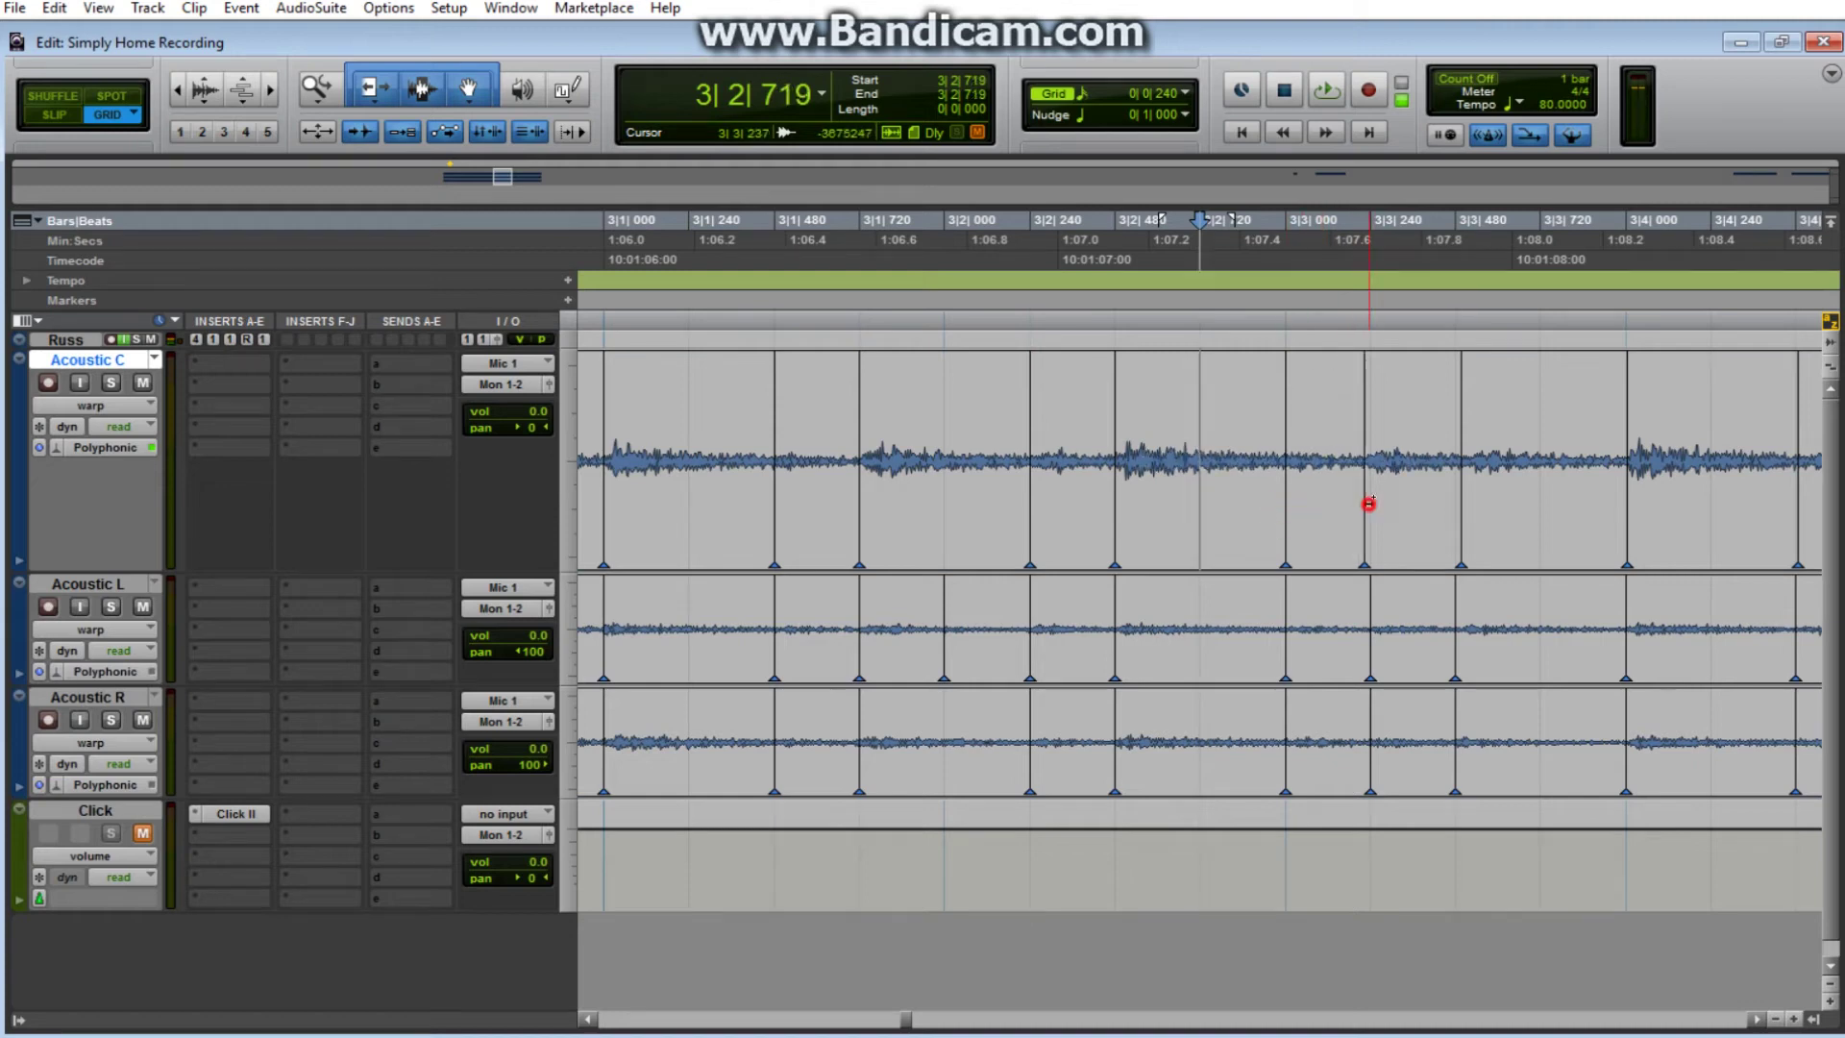
left_click(1365, 497)
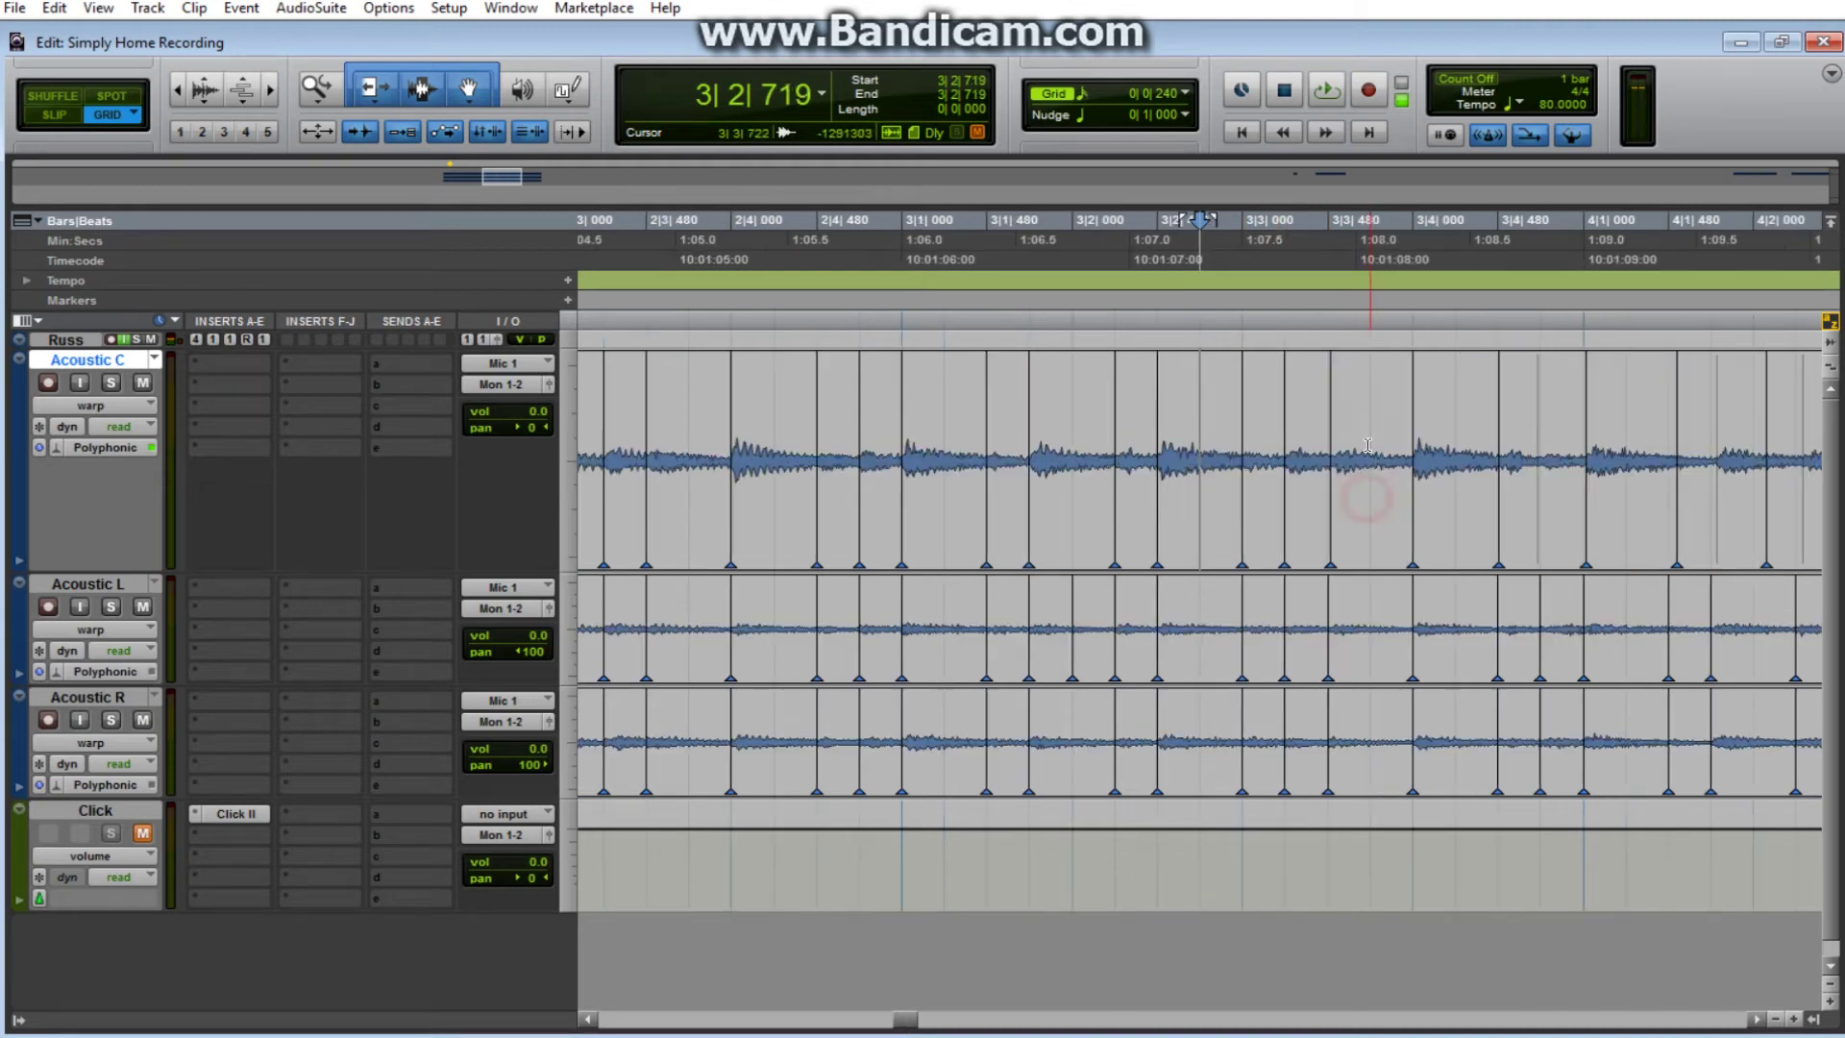
Move Acoustic C's bar 4 attacks earlier onto the beat, up to beat 4.
left_click(1113, 494)
left_click(1127, 446)
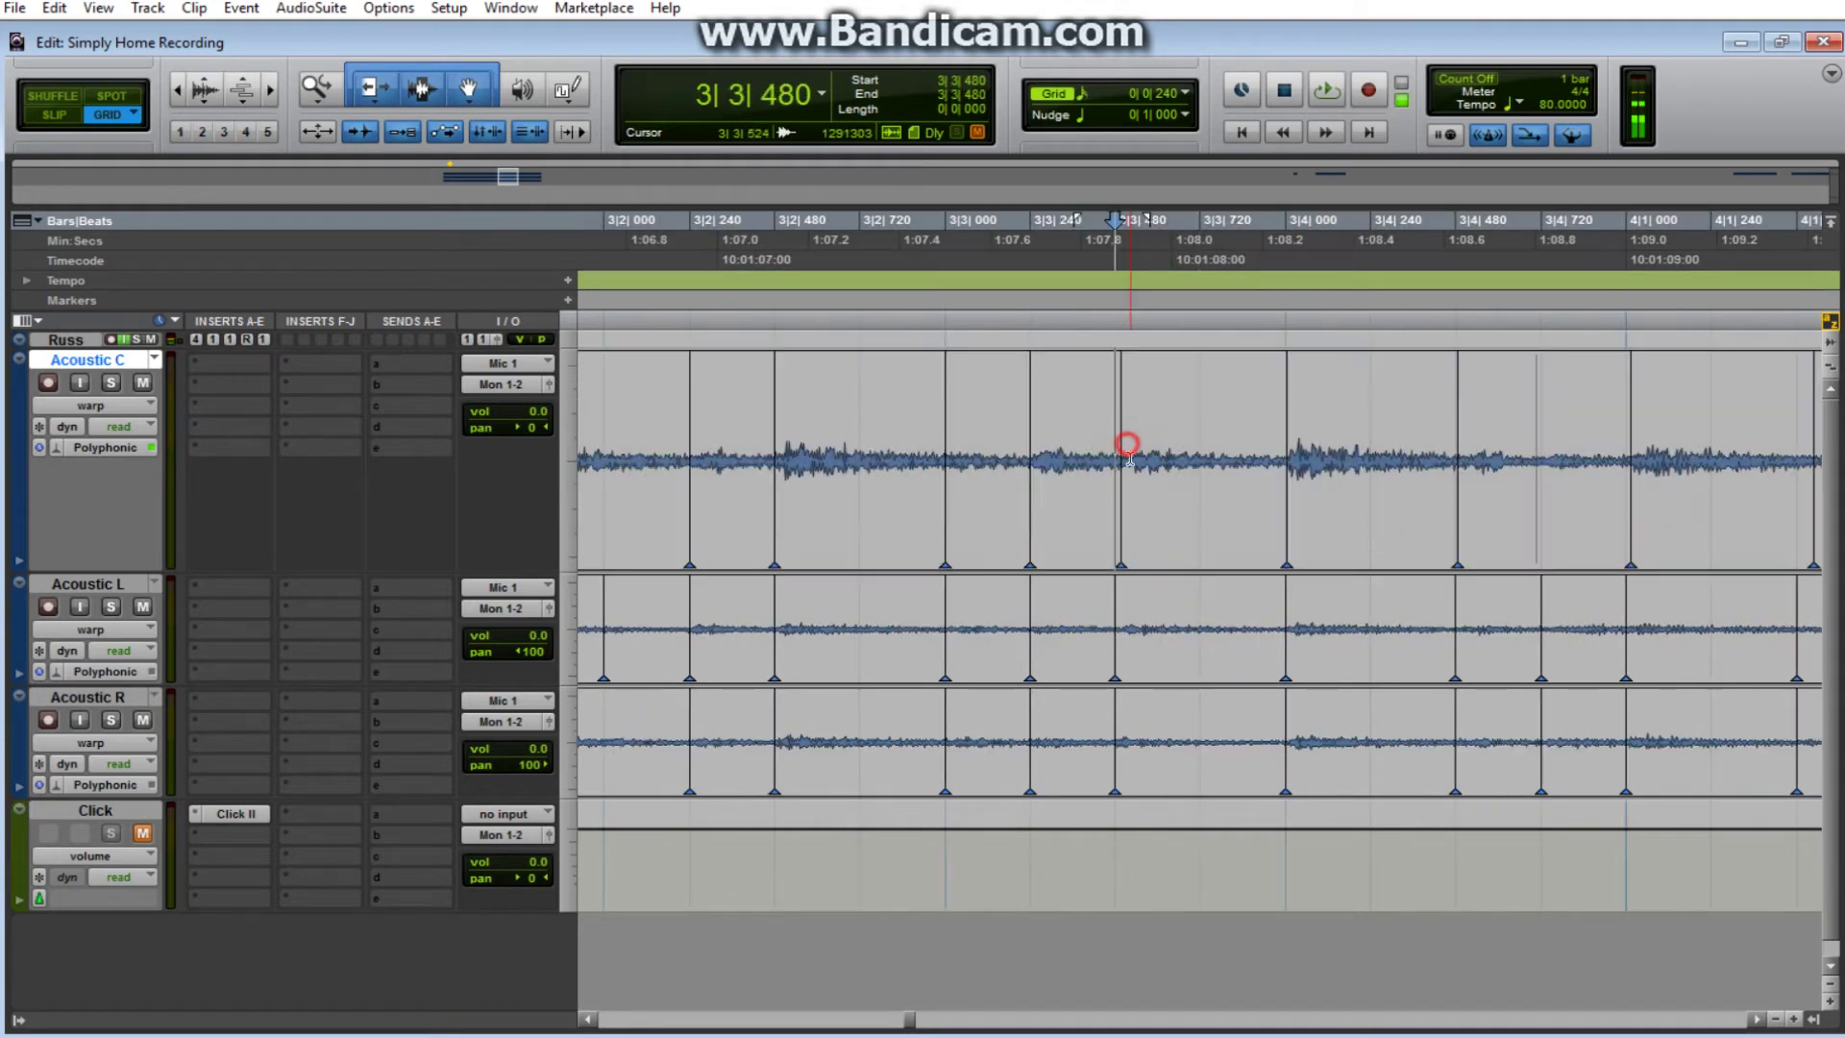
left_click(1291, 502)
left_click(1290, 400)
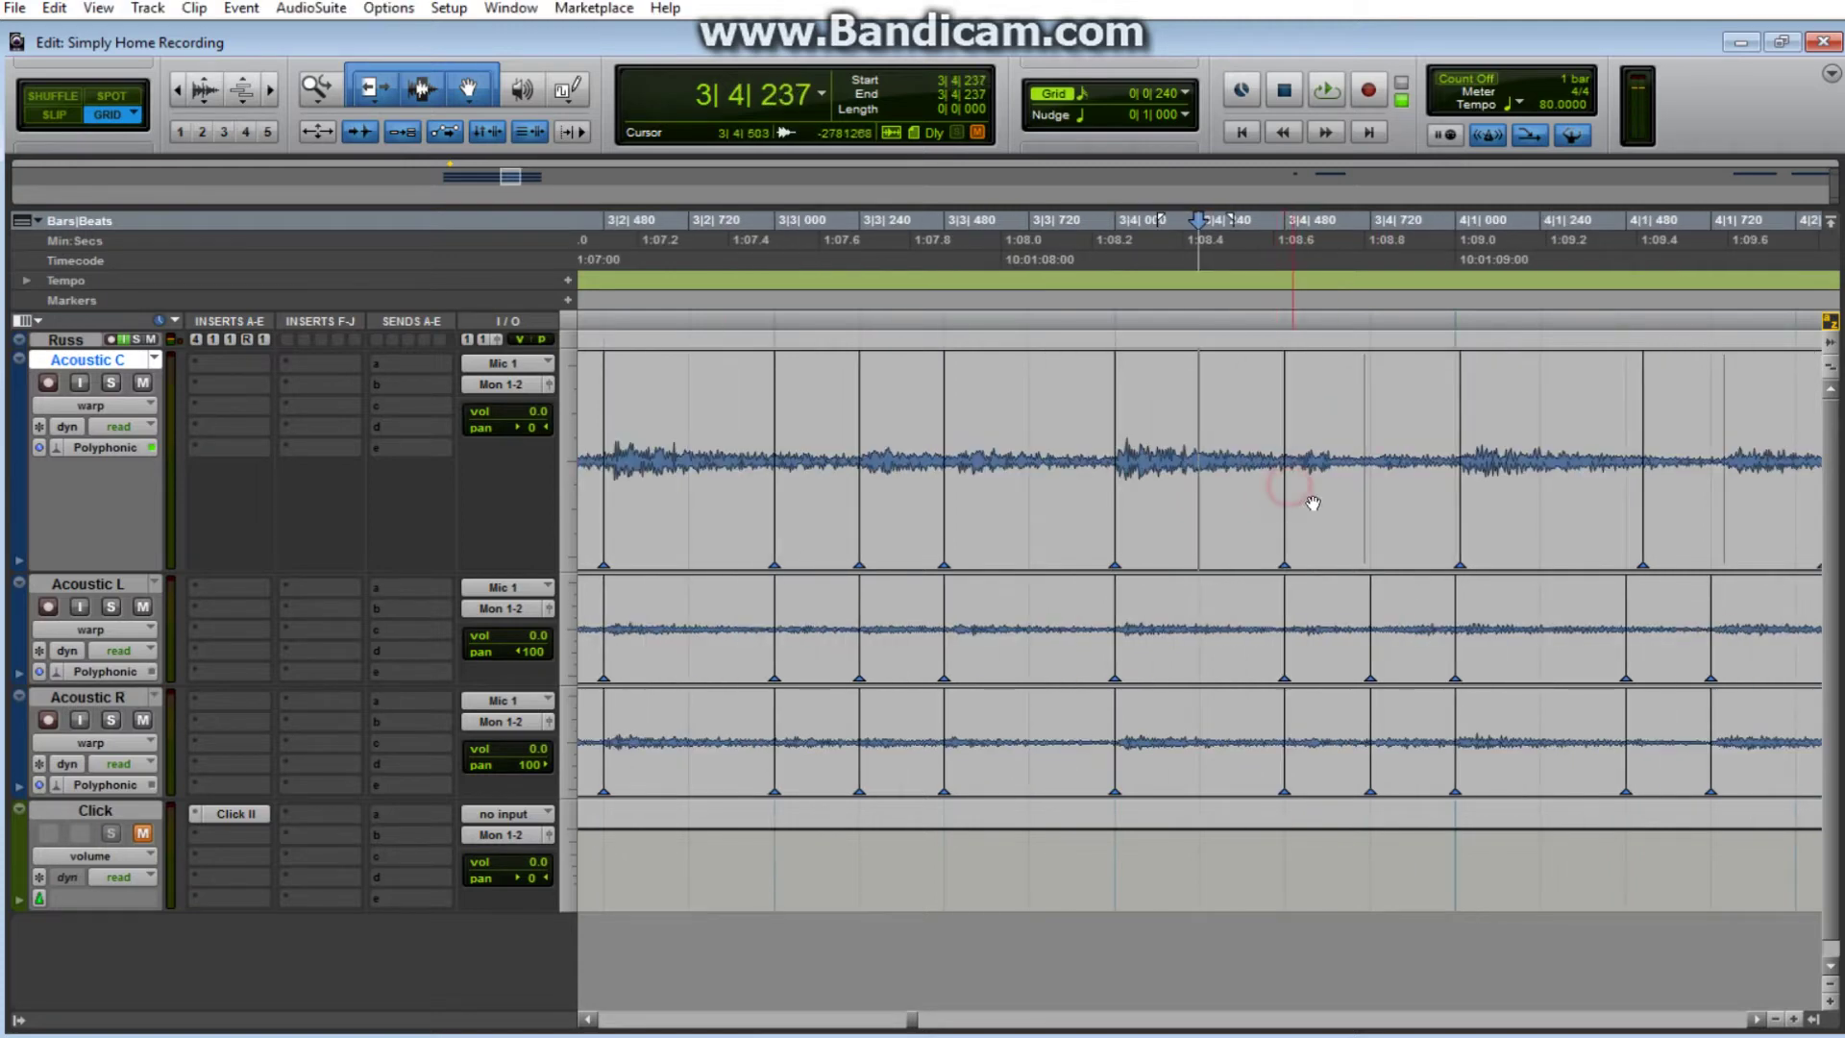
left_click(1334, 399)
left_click(1208, 509)
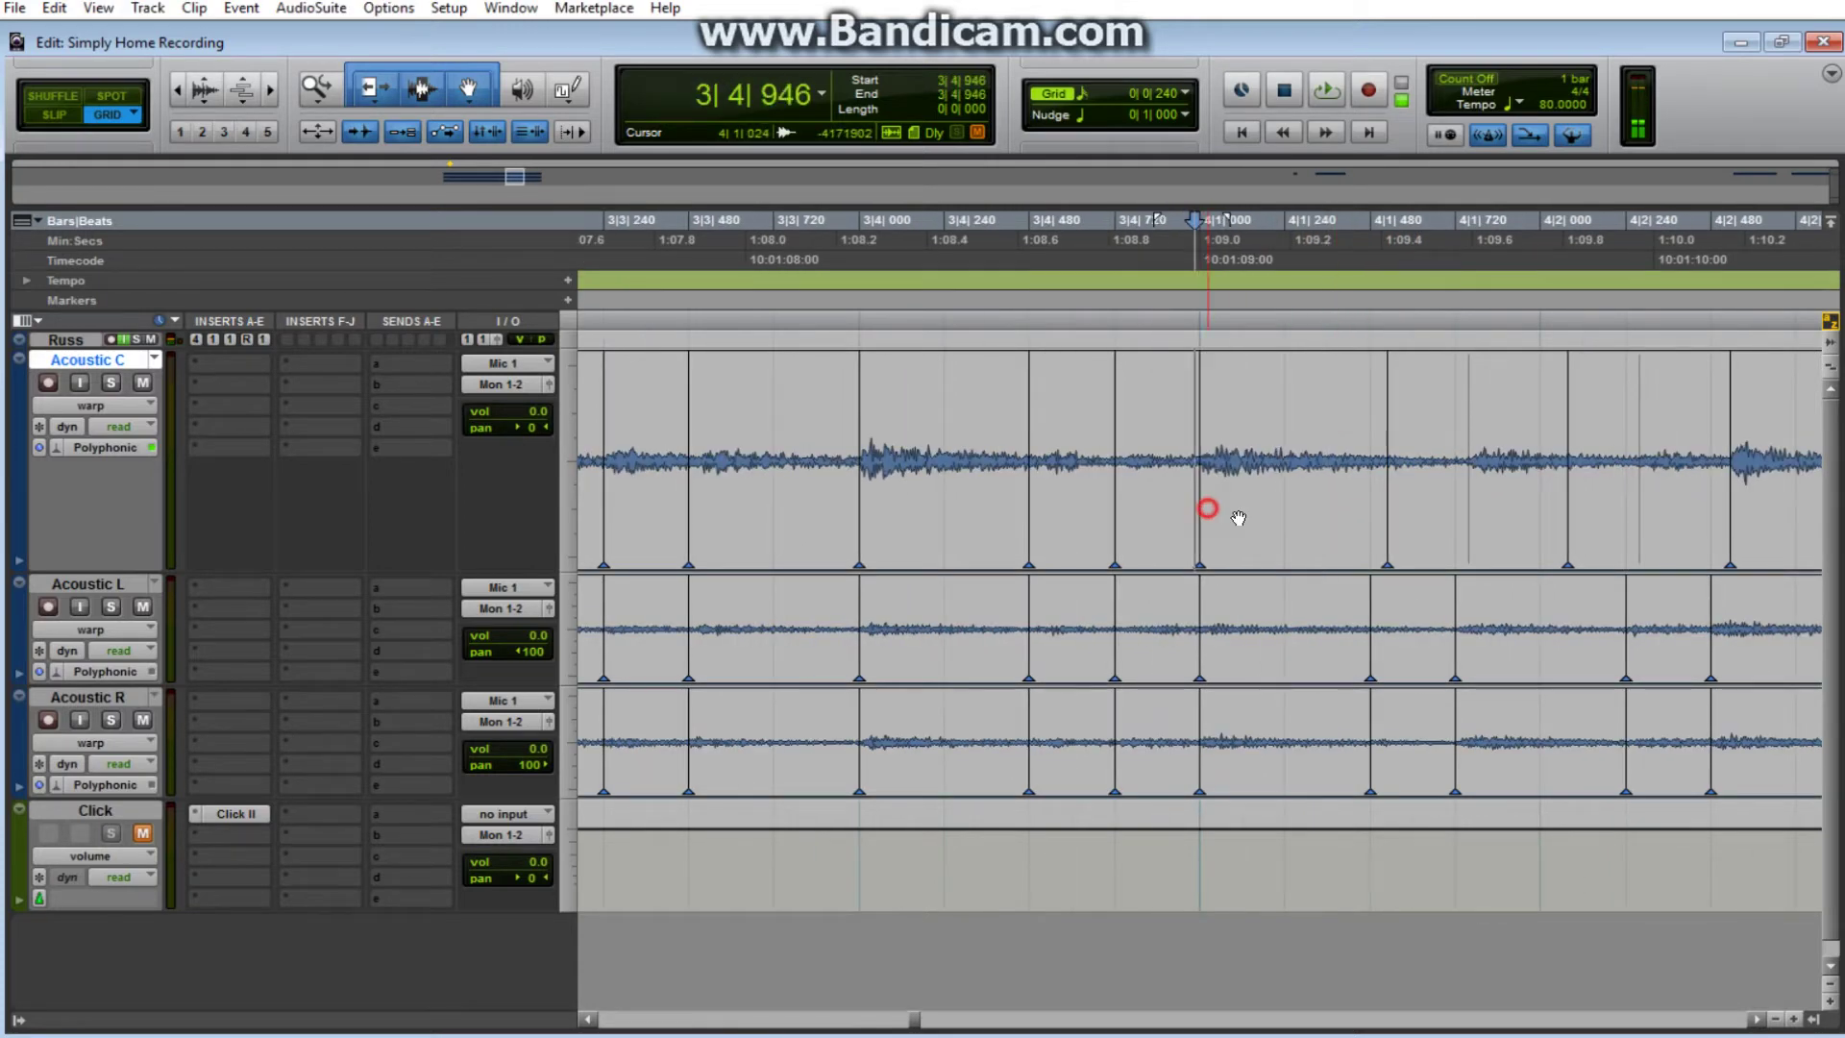
left_click_drag(1379, 515, 1372, 515)
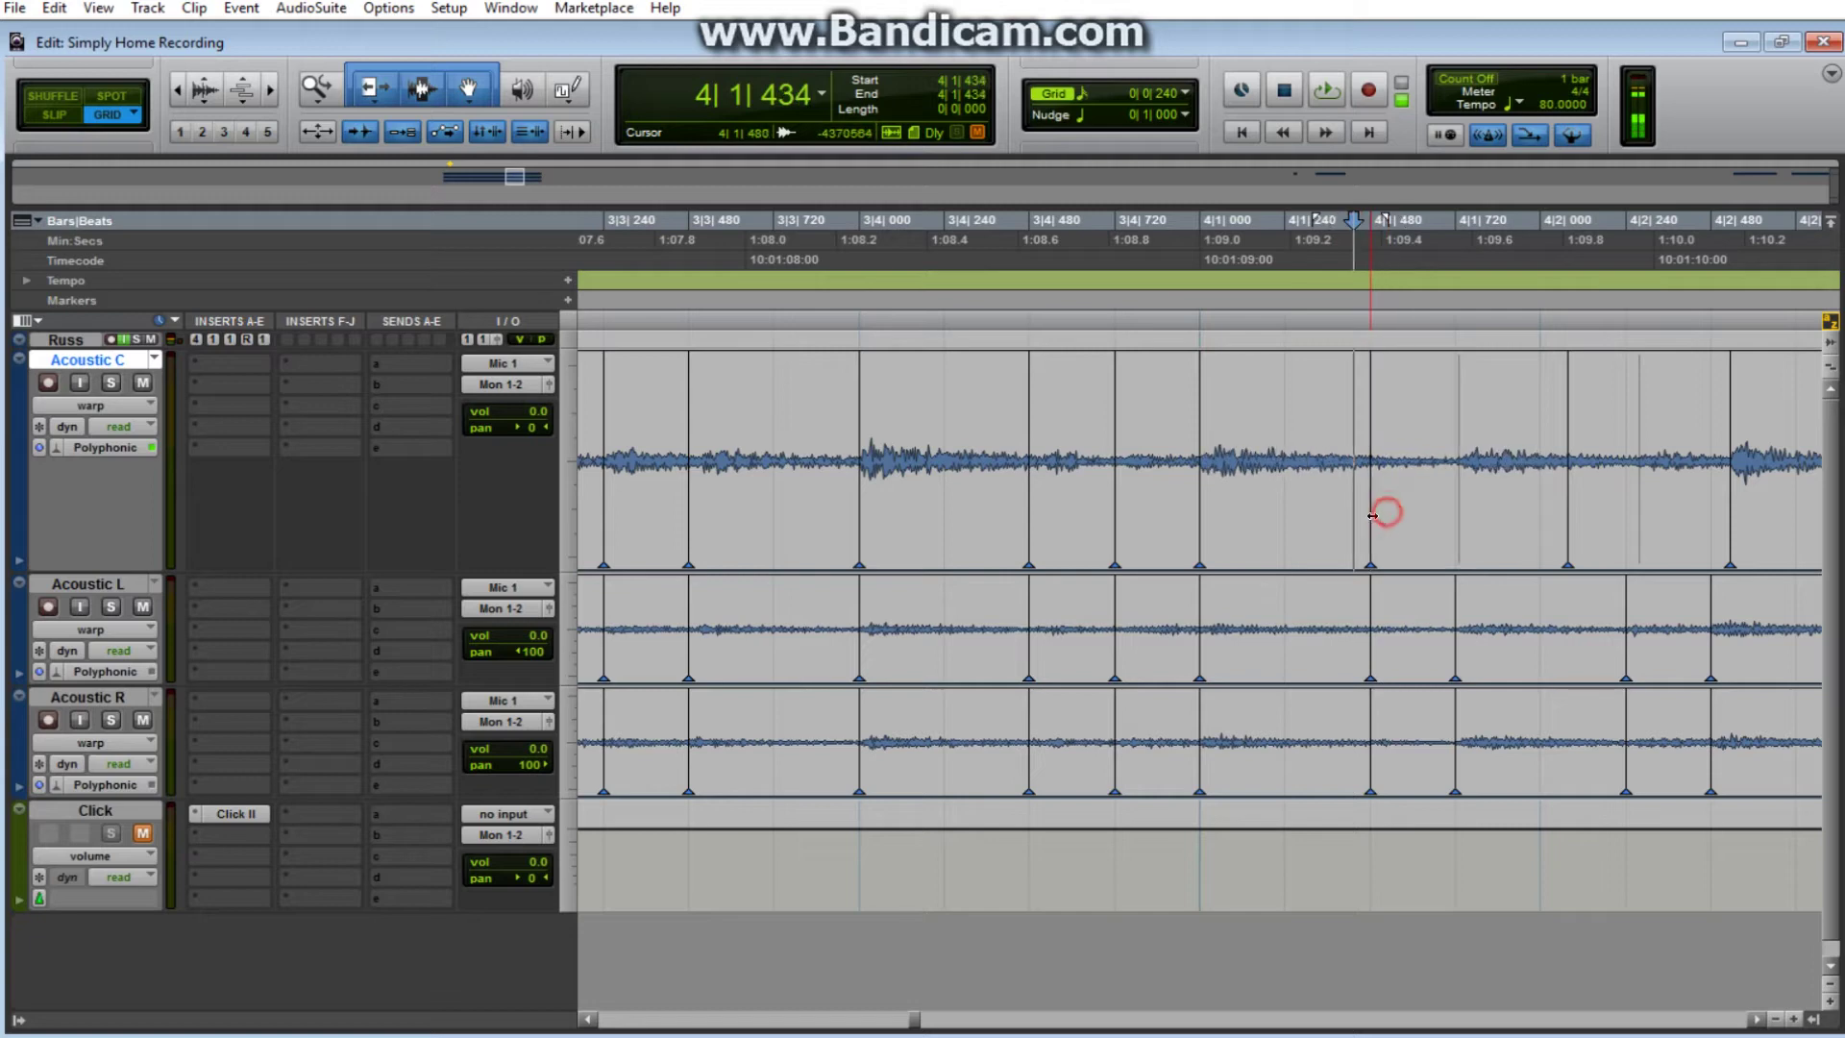
left_click(1456, 505)
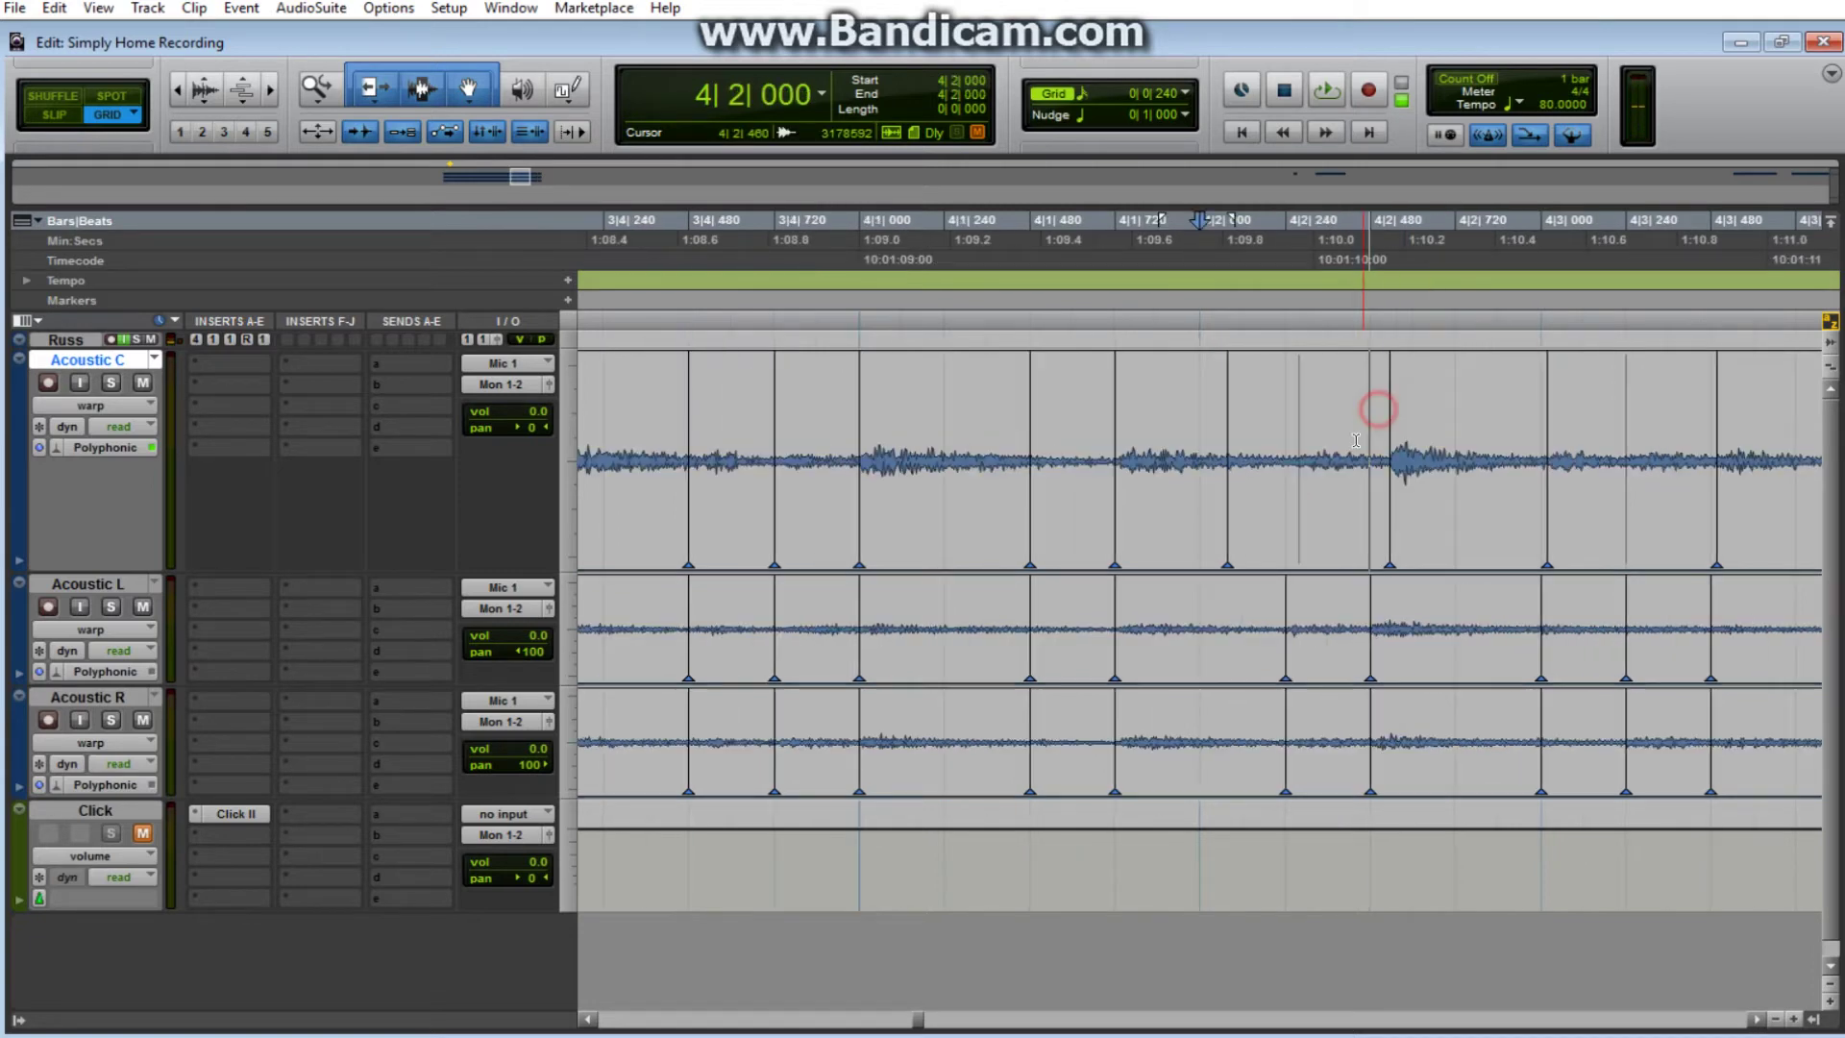
left_click(1293, 505)
left_click_drag(1228, 513, 1220, 512)
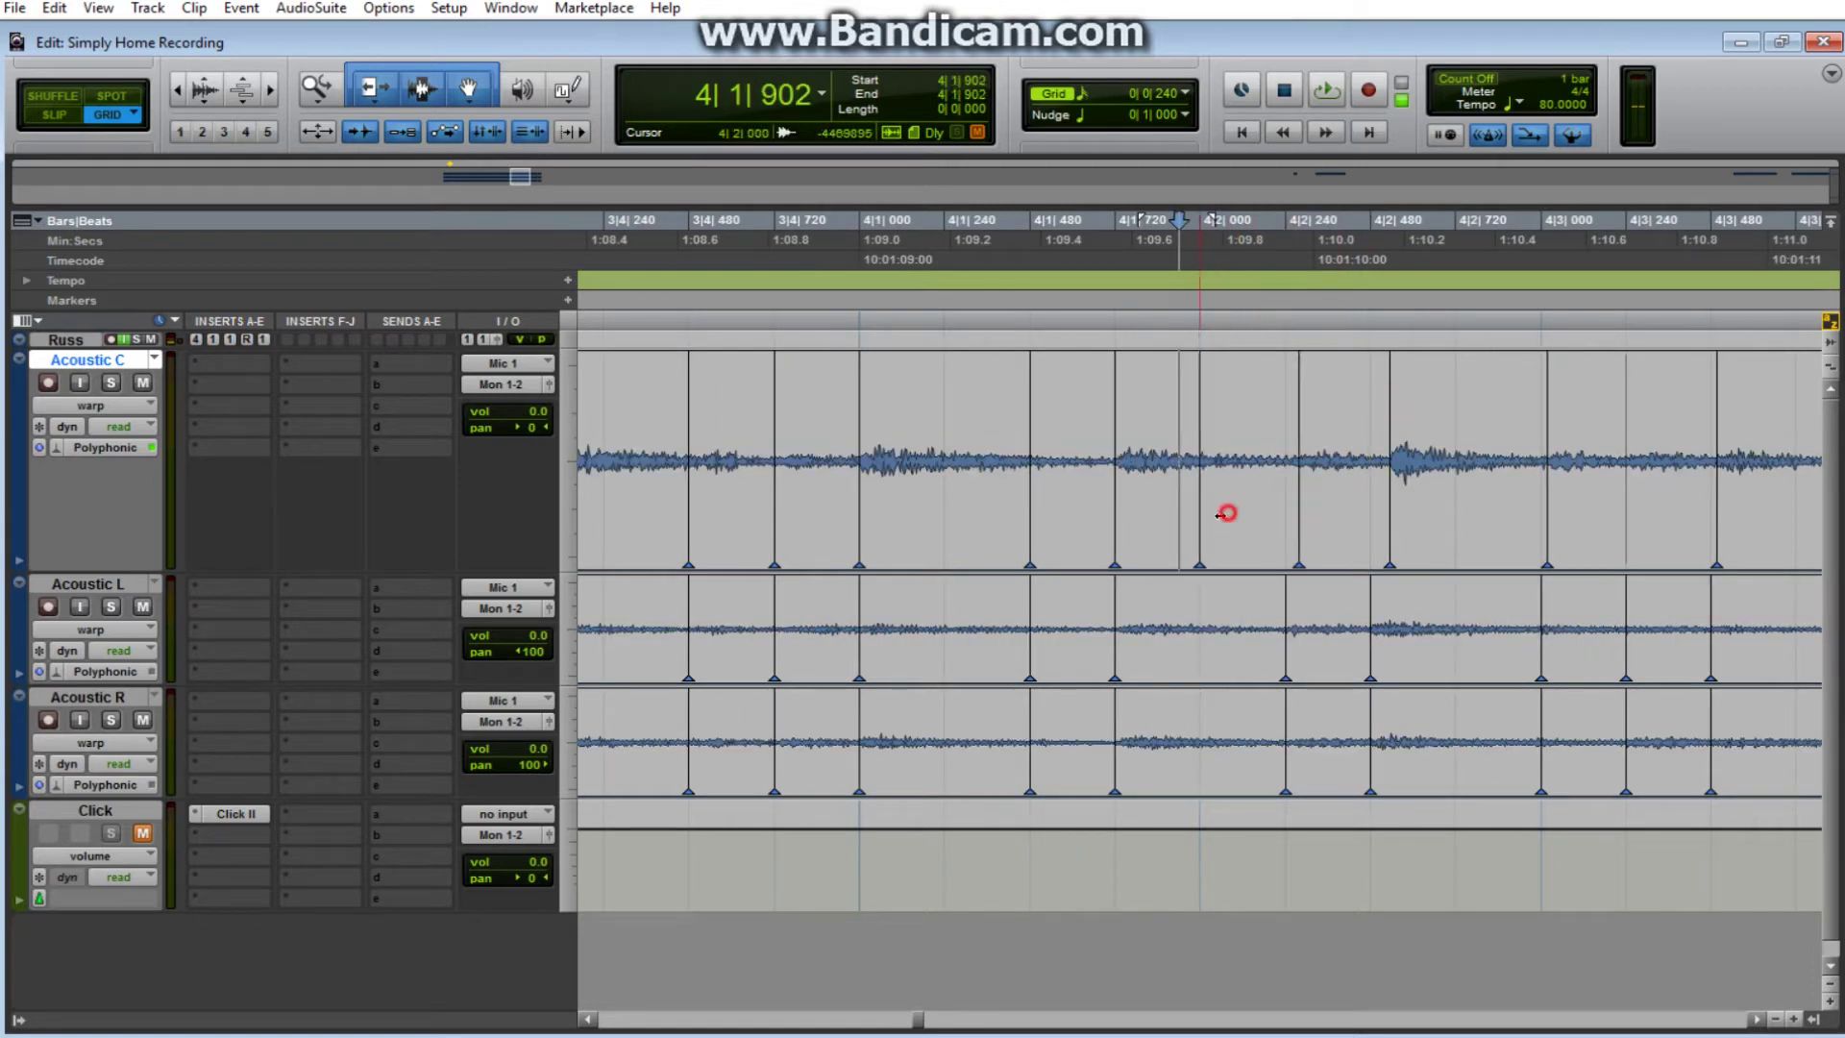
left_click(1379, 510)
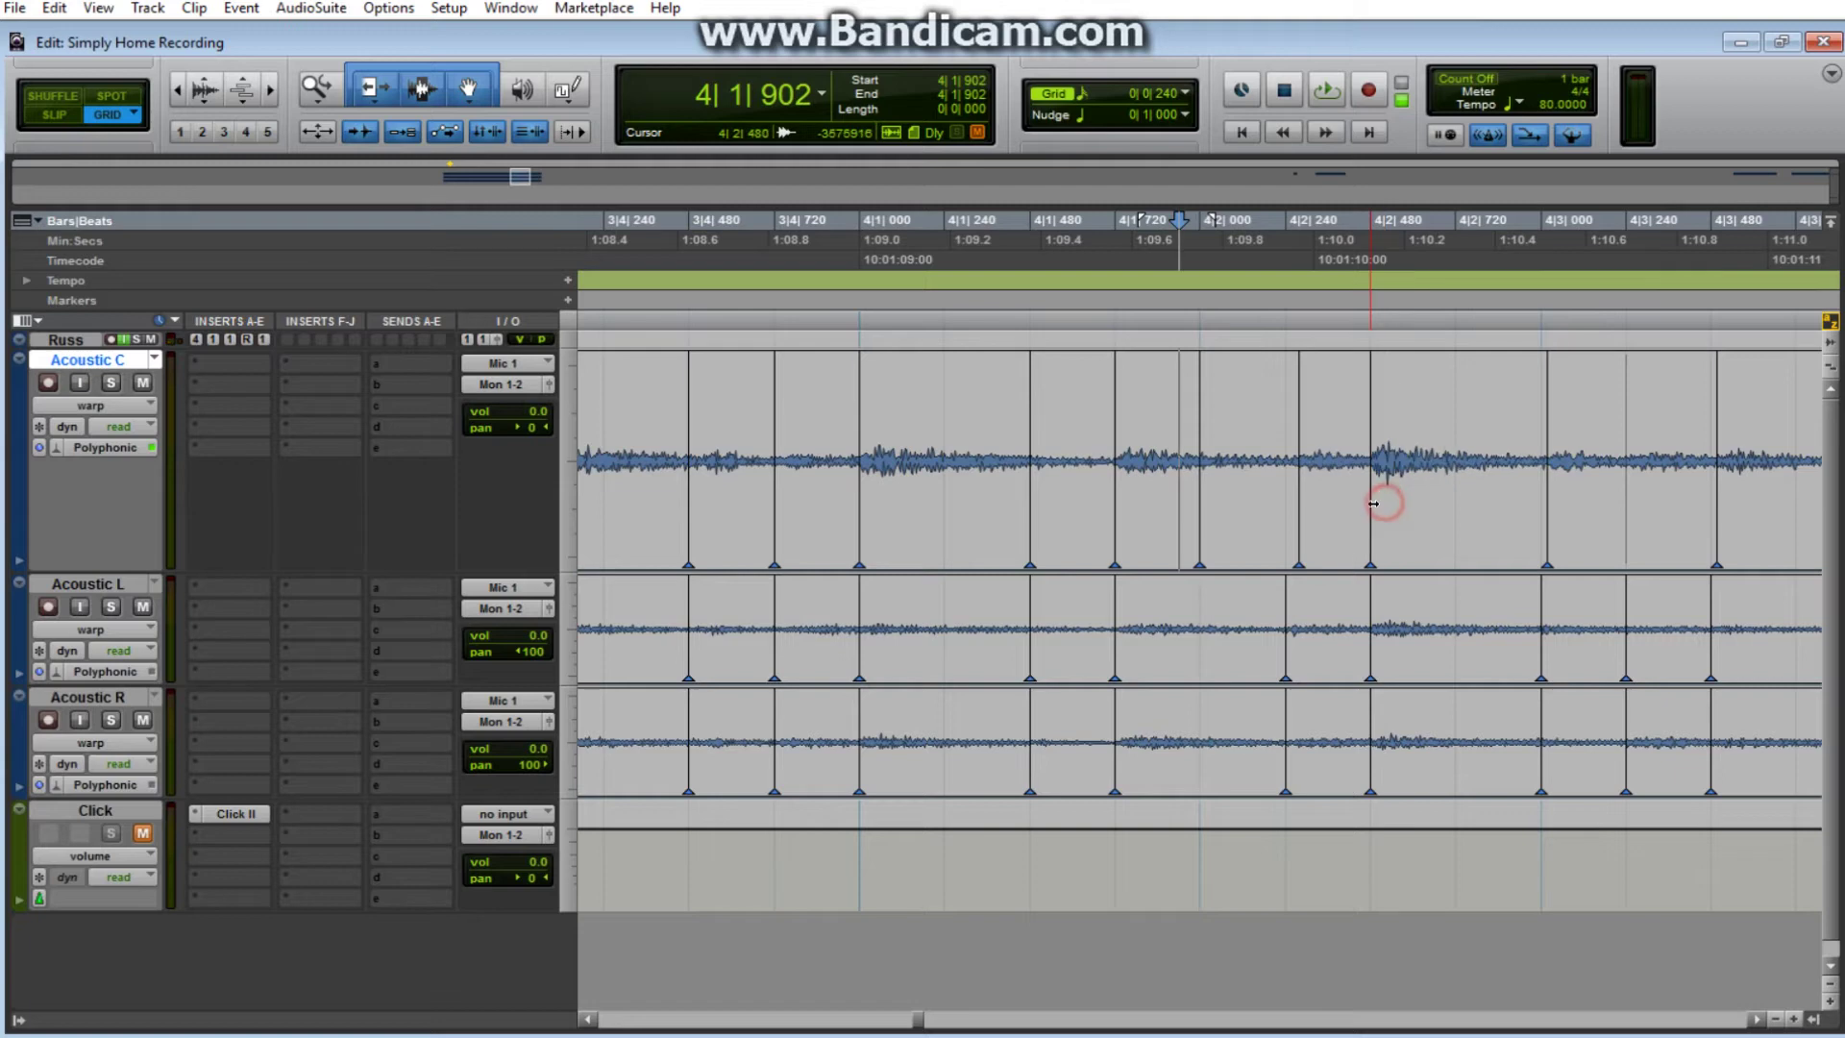
left_click(1206, 509)
left_click(1380, 426)
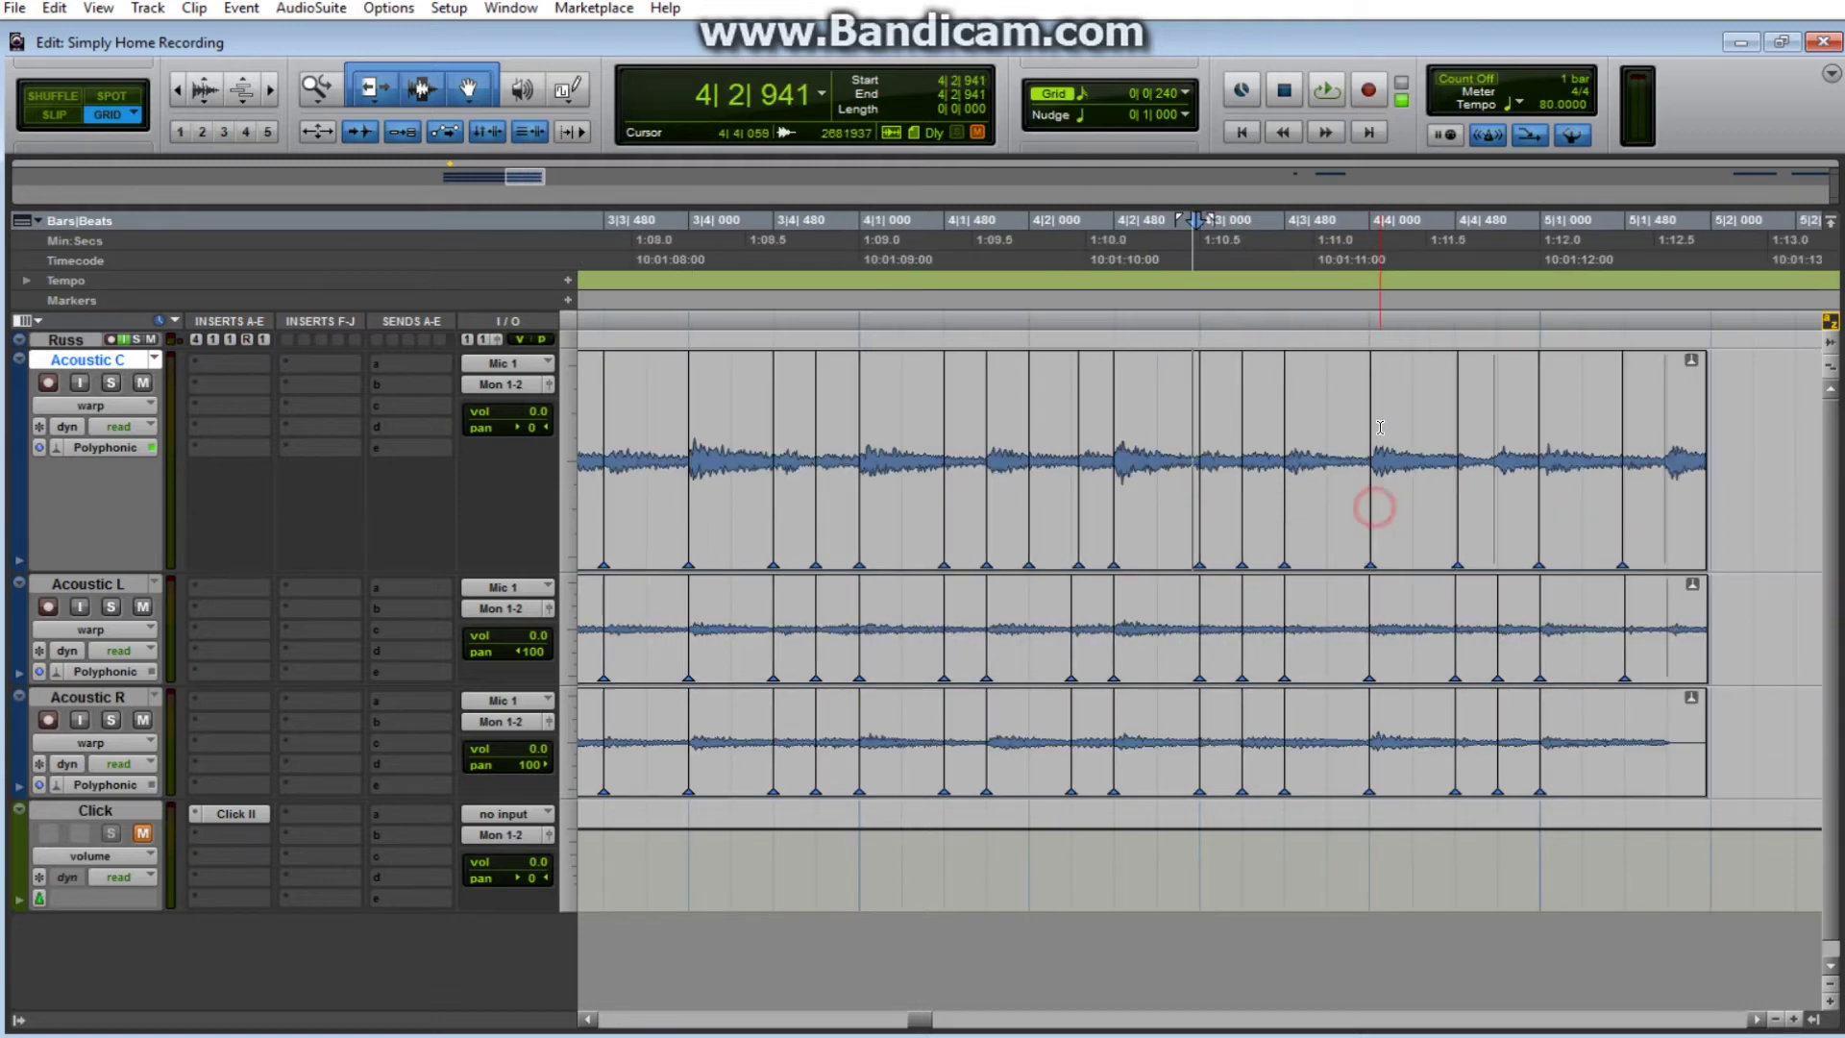
Fine-tune the bar 4 warp markers and add markers at the final attacks near bar 5.
left_click(1200, 505)
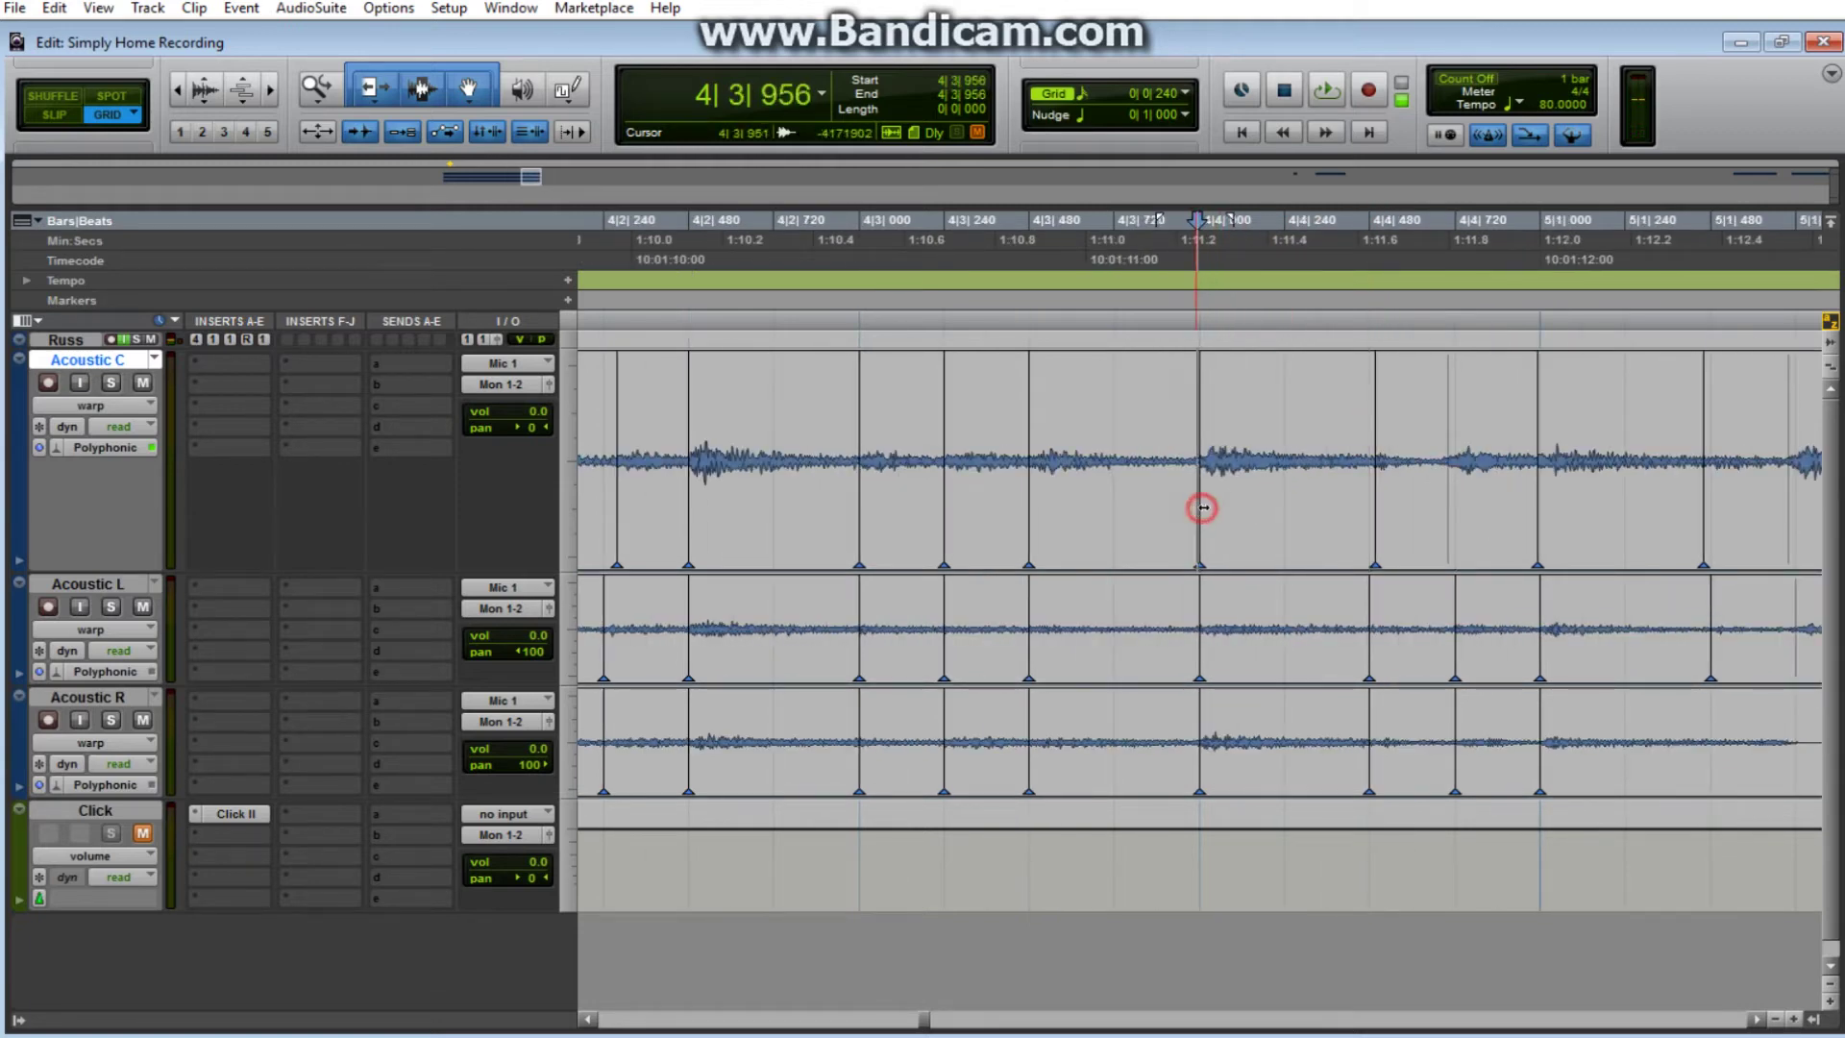
left_click(1372, 502)
left_click(1433, 421)
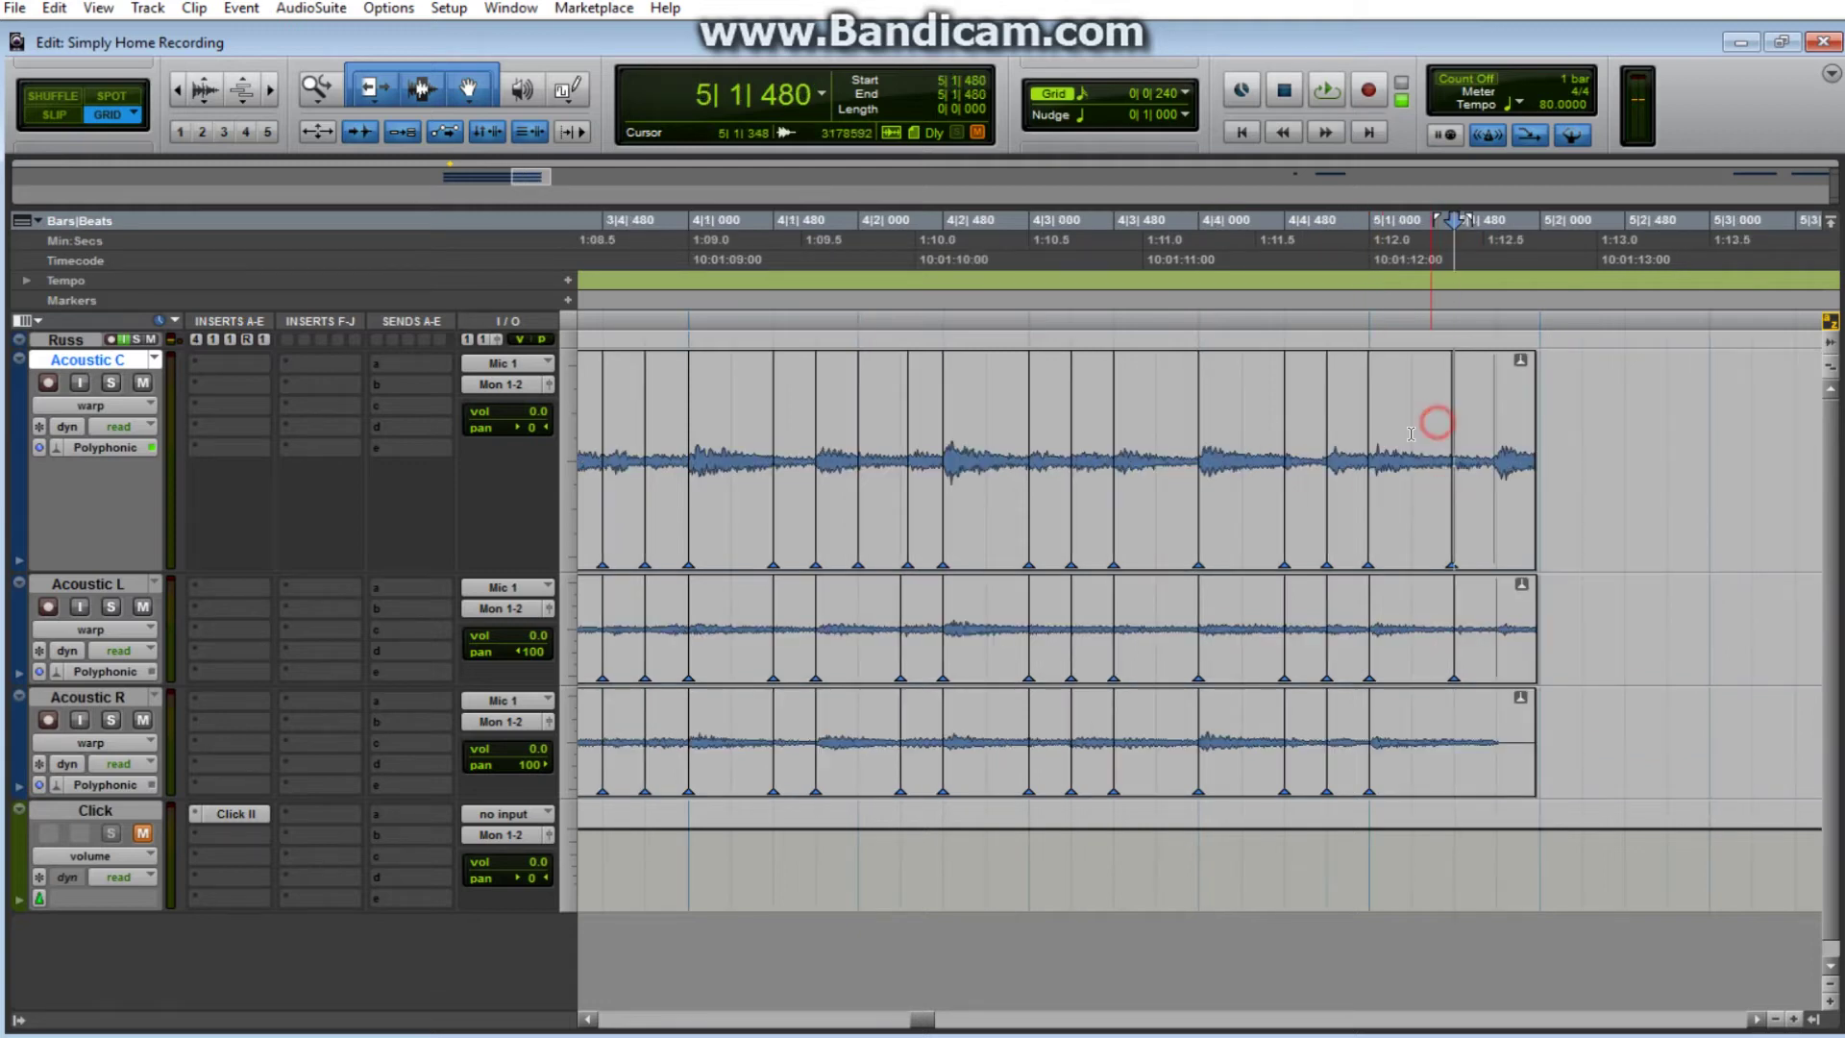
left_click(1026, 514)
left_click(1195, 514)
left_click(1277, 515)
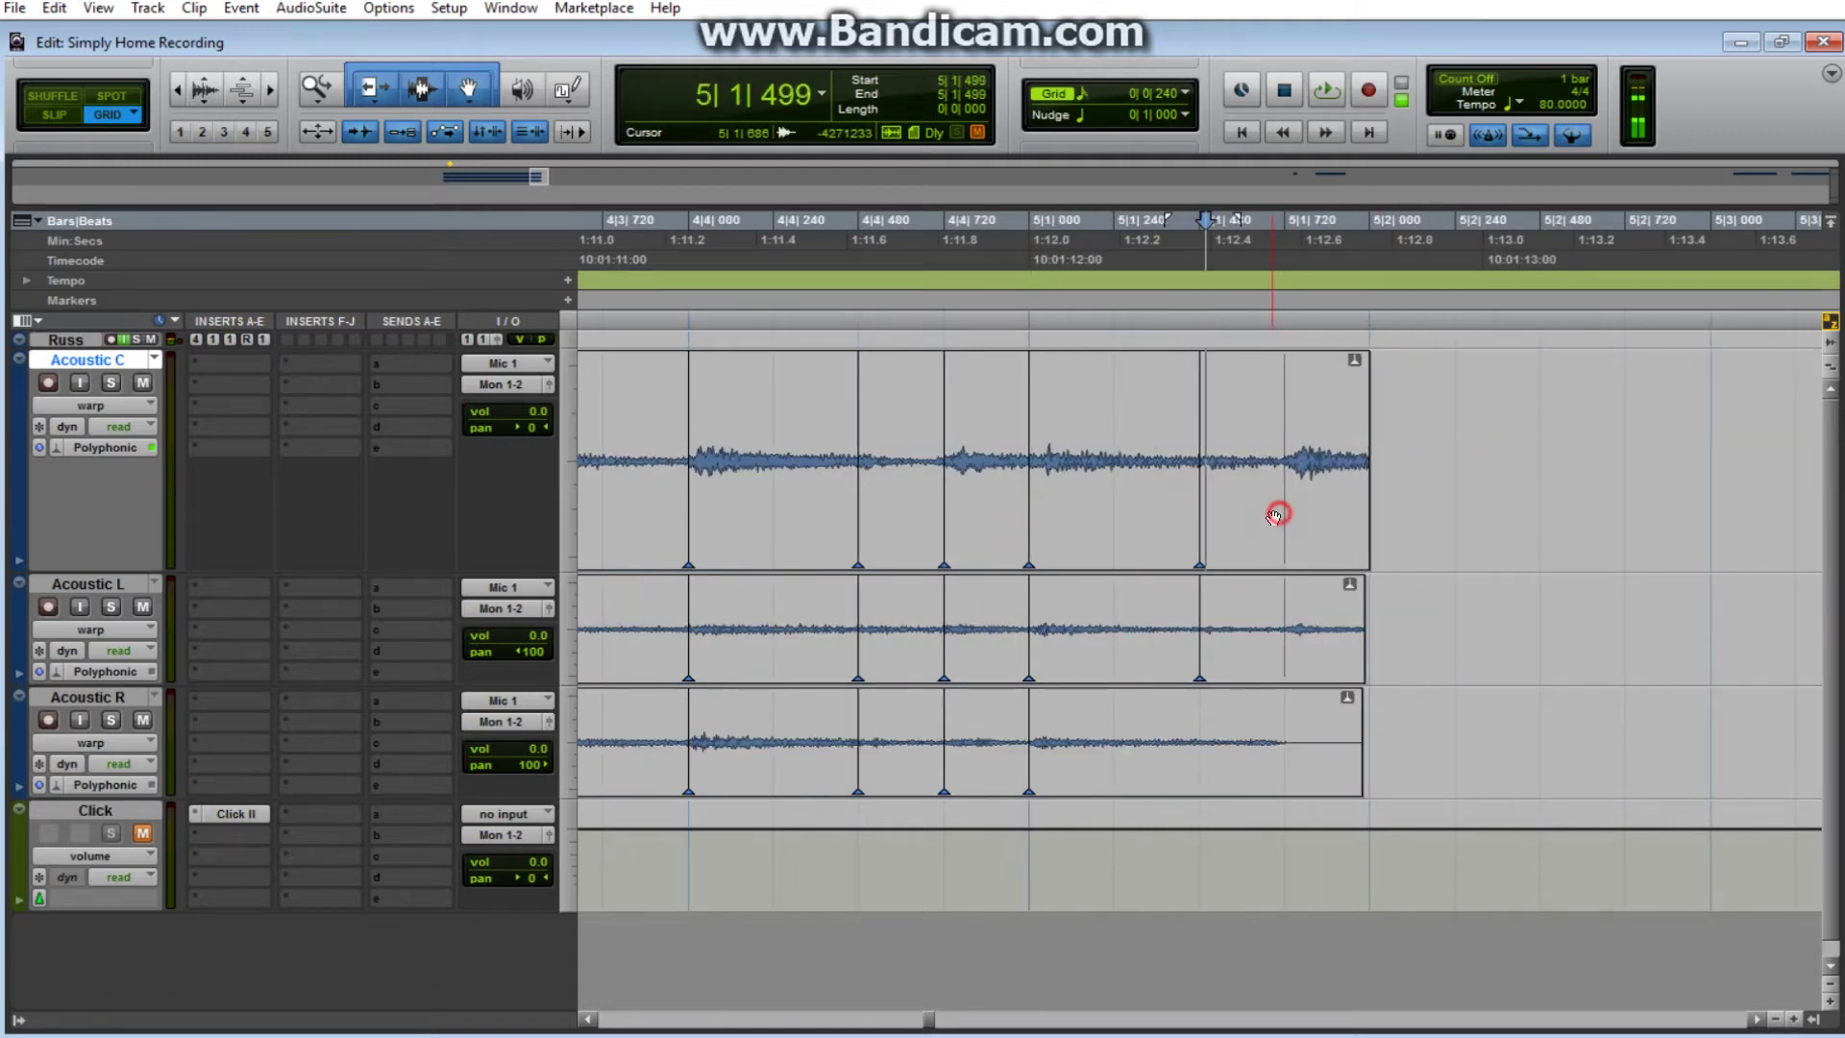
key("ctrl+bracketleft")
key("ctrl+bracketleft")
left_click(1050, 443)
key("ctrl+bracketright")
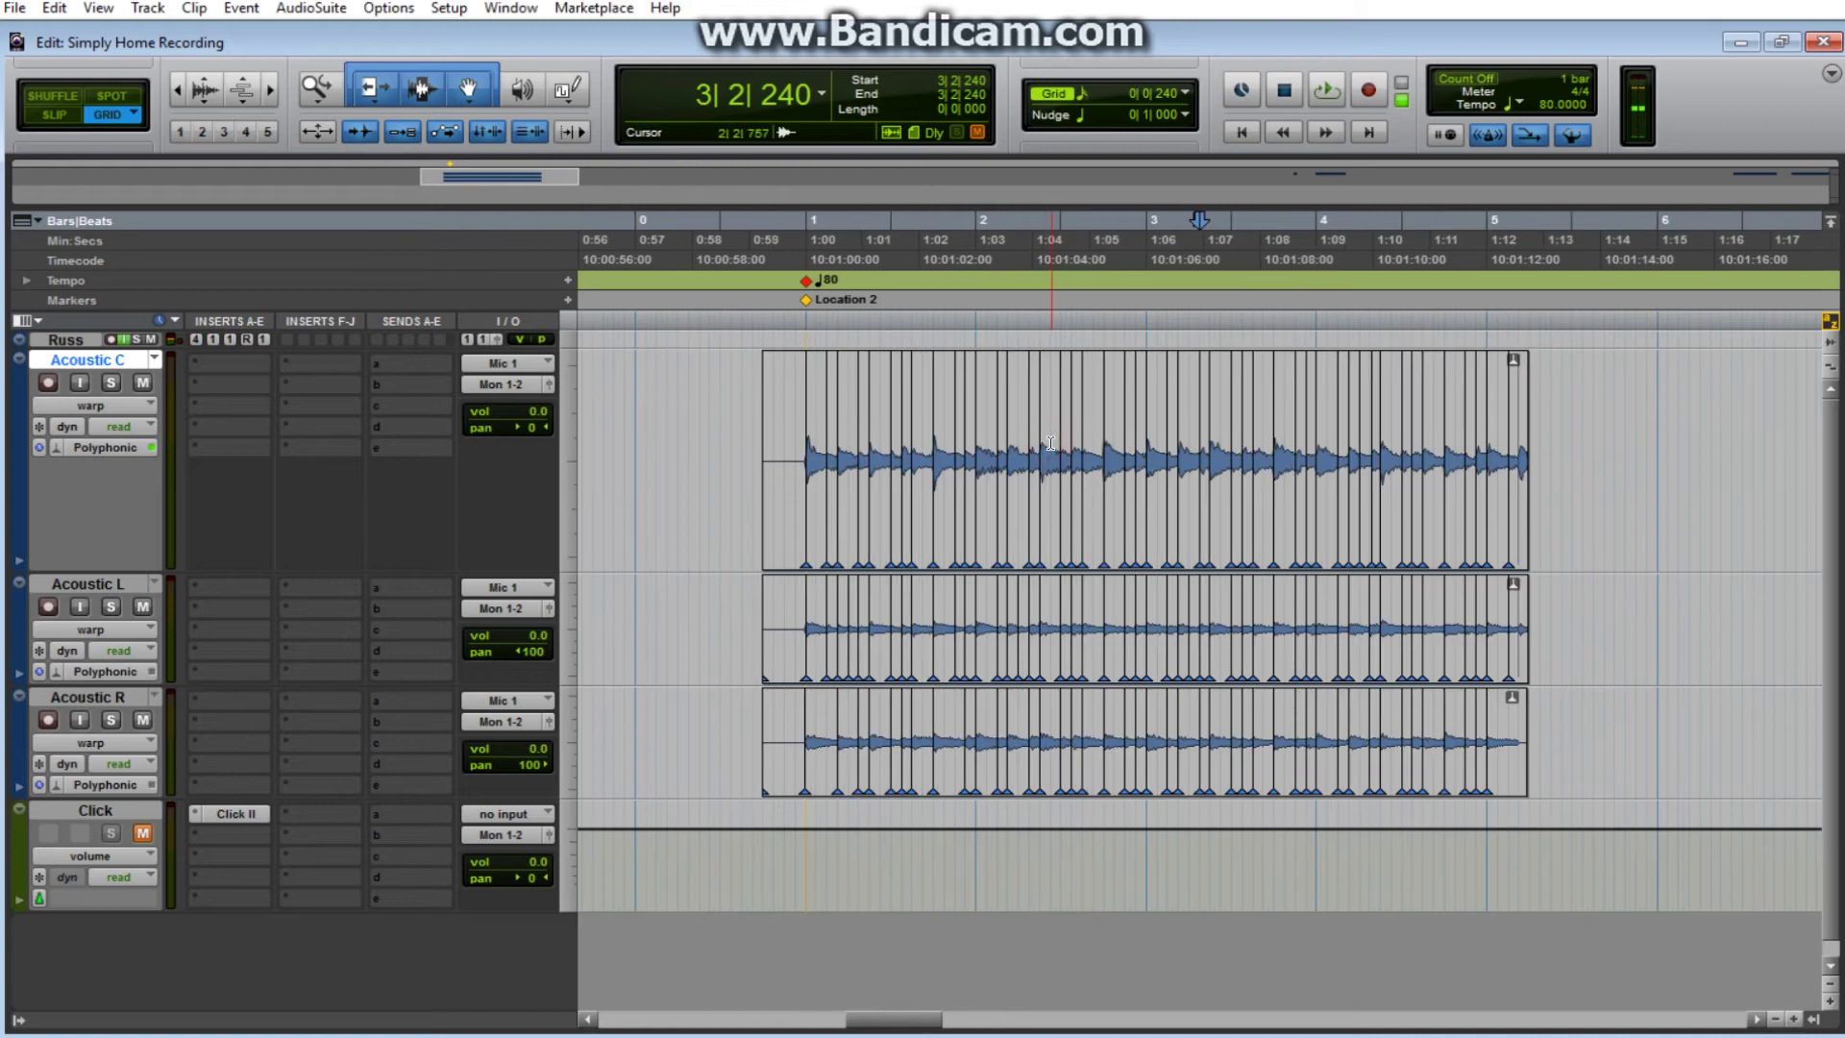
left_click(799, 454)
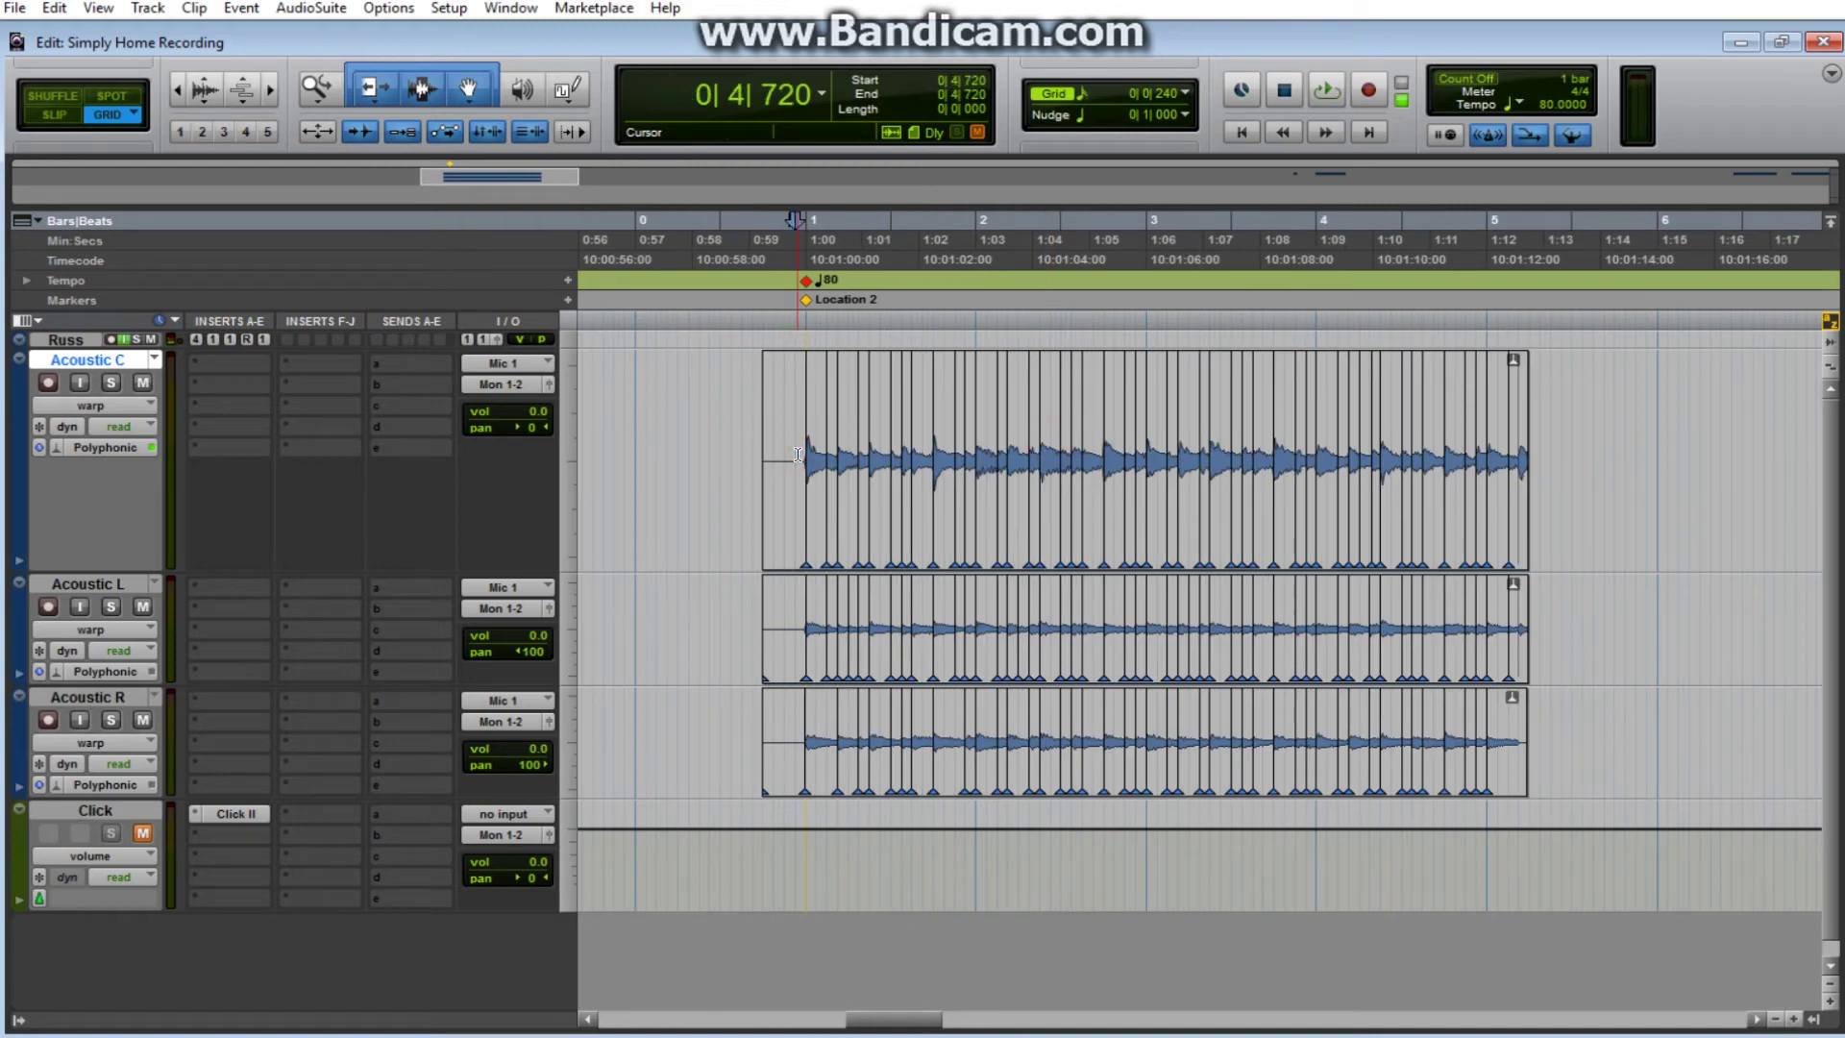
key("space")
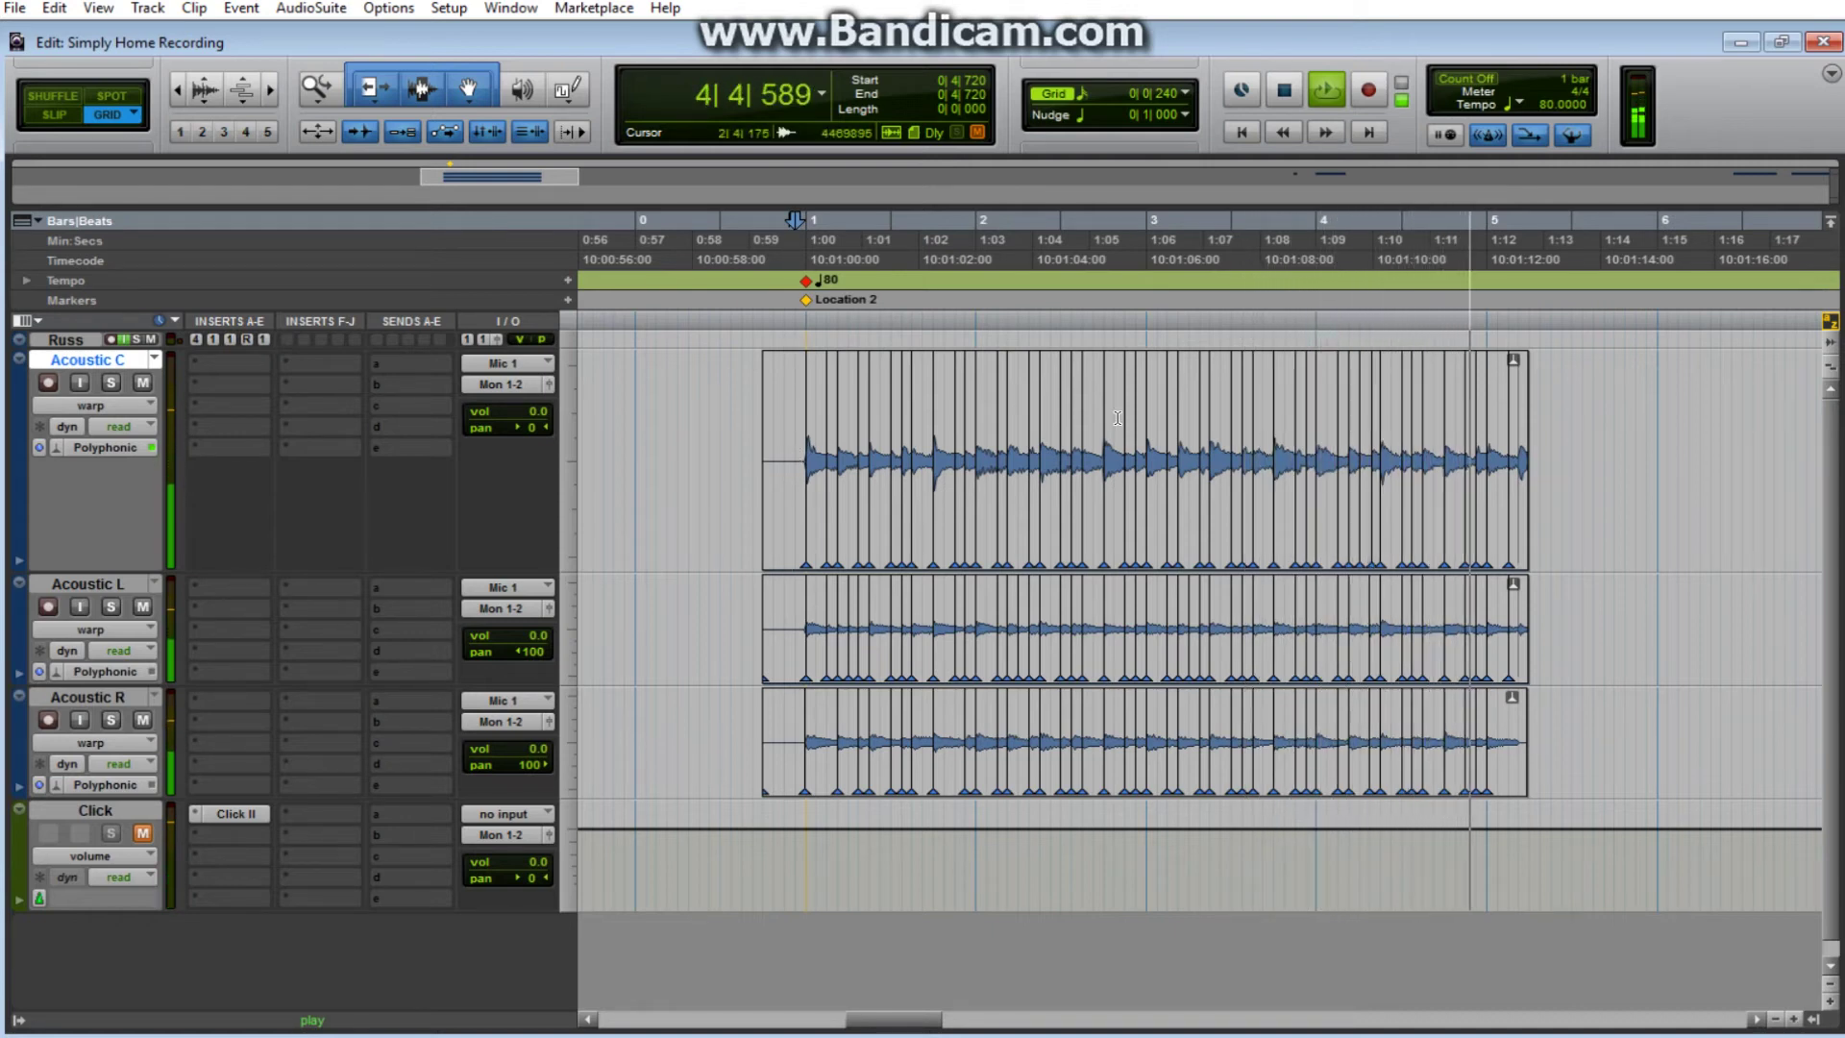
key("space")
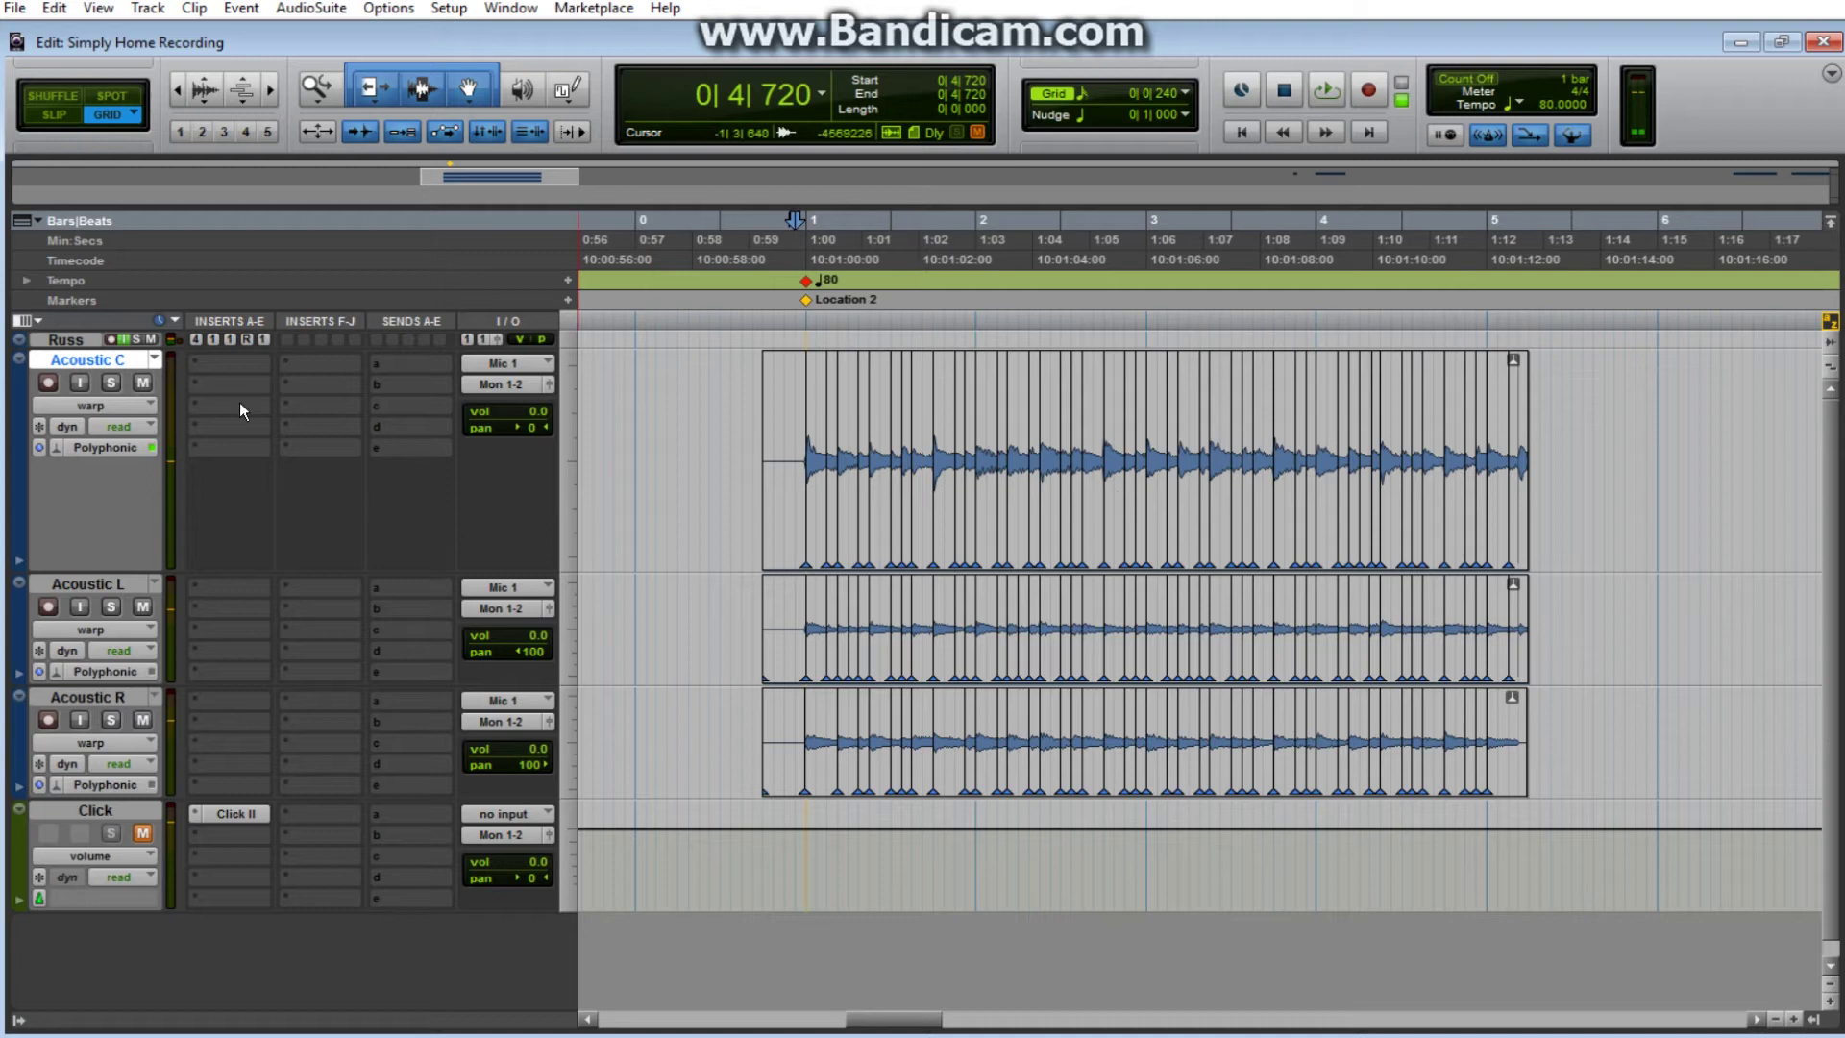
Set Acoustic C to X-Form rendered Elastic Audio and show the acoustic tracks as waveforms.
left_click(60, 449)
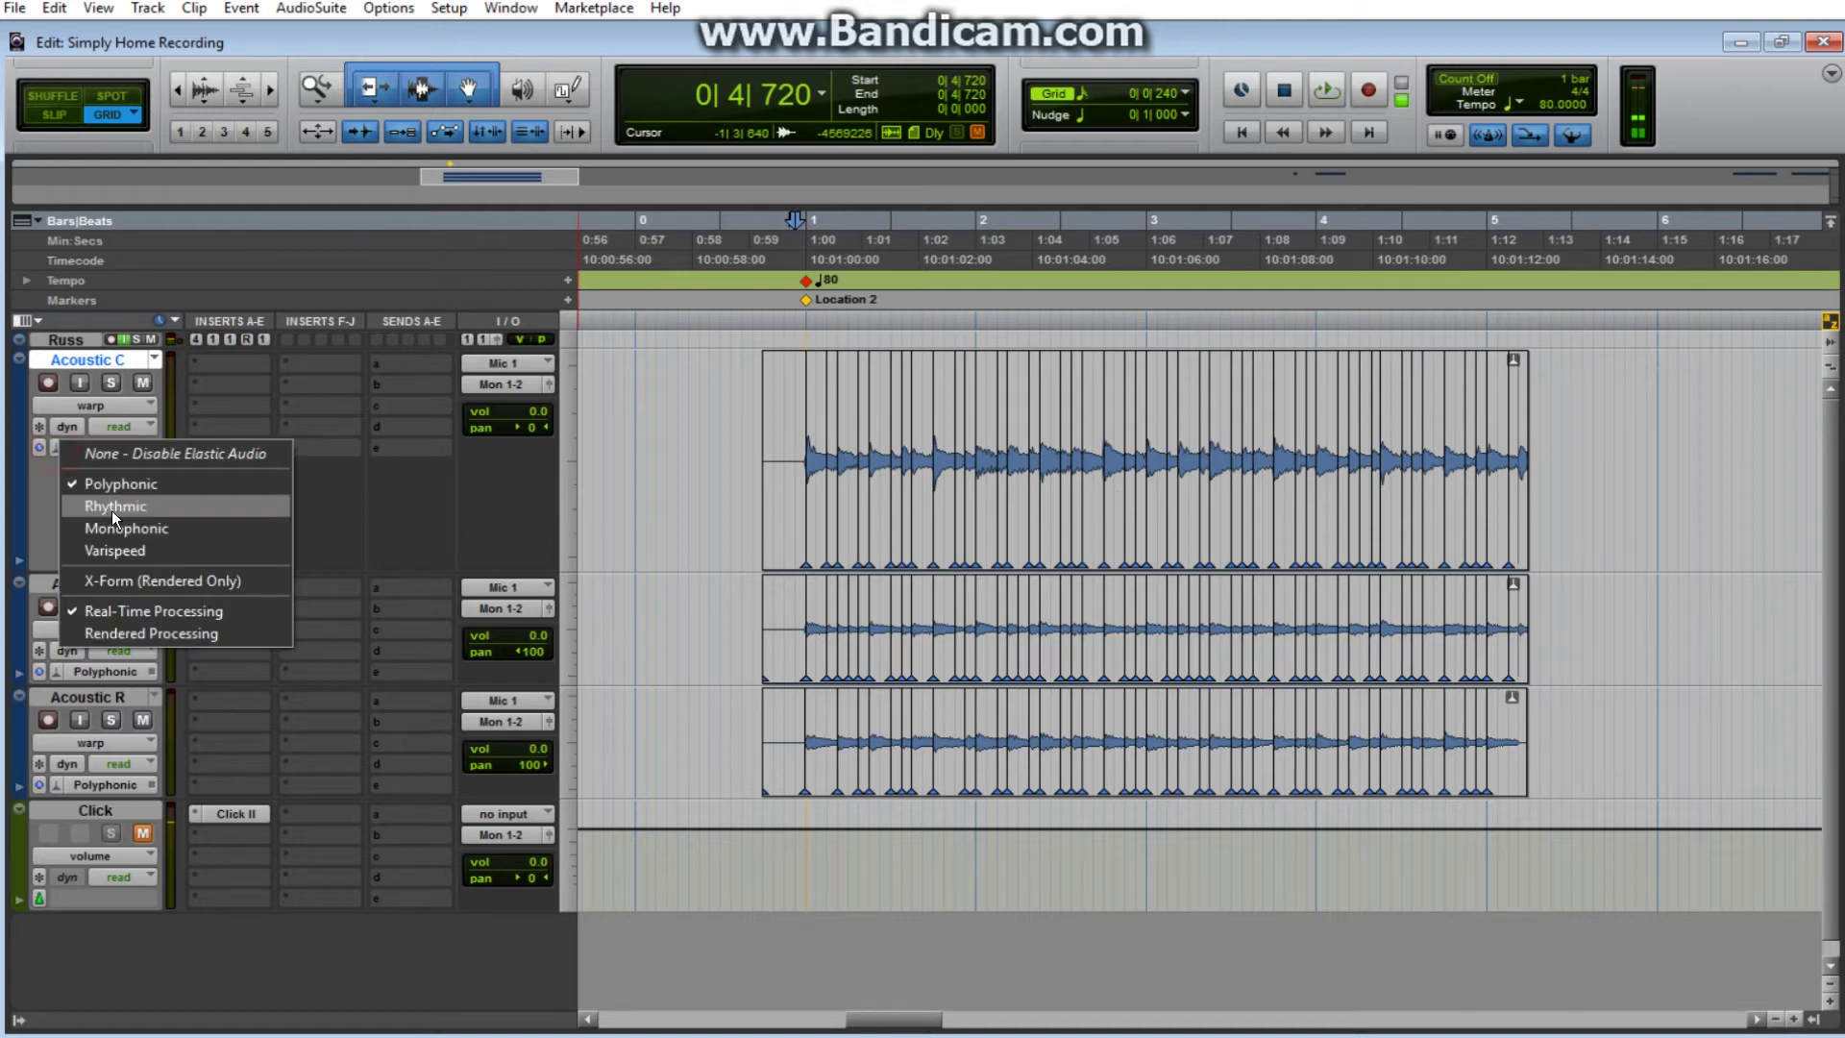
left_click(126, 579)
left_click(59, 671)
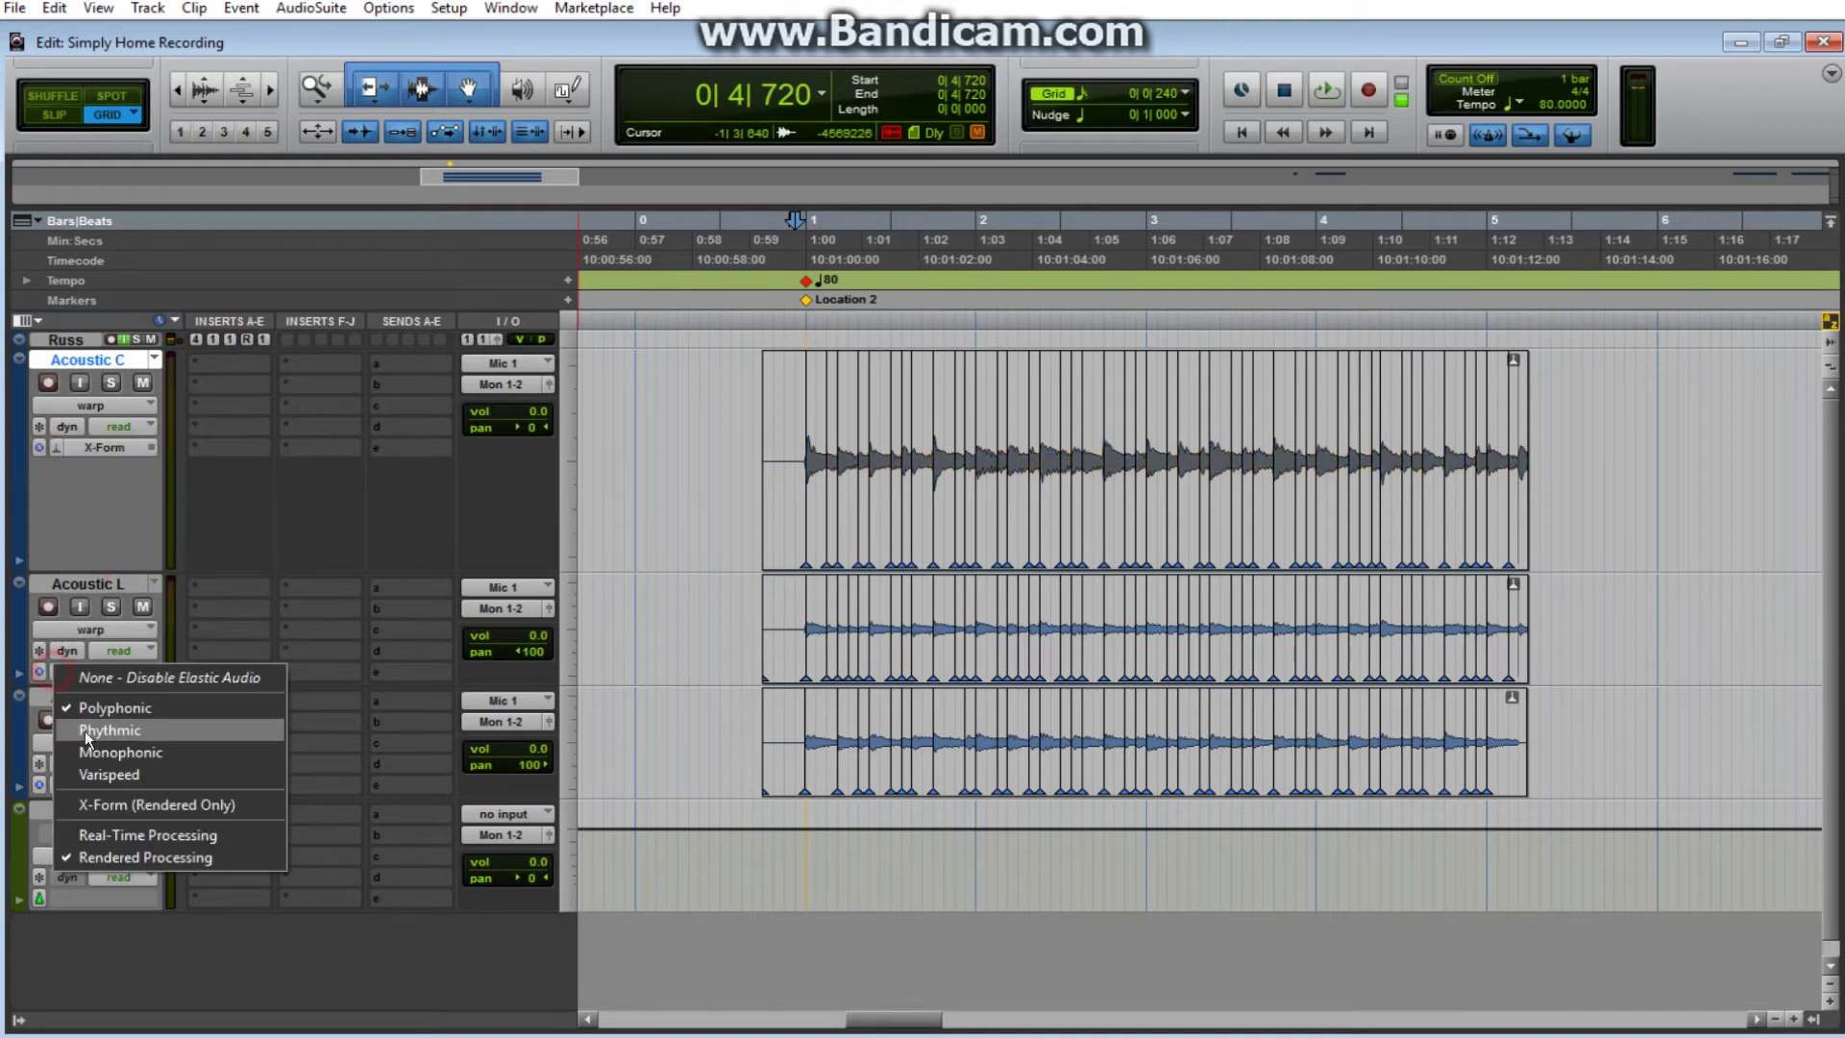
left_click(688, 606)
key("ctrl+minus")
left_click(720, 722)
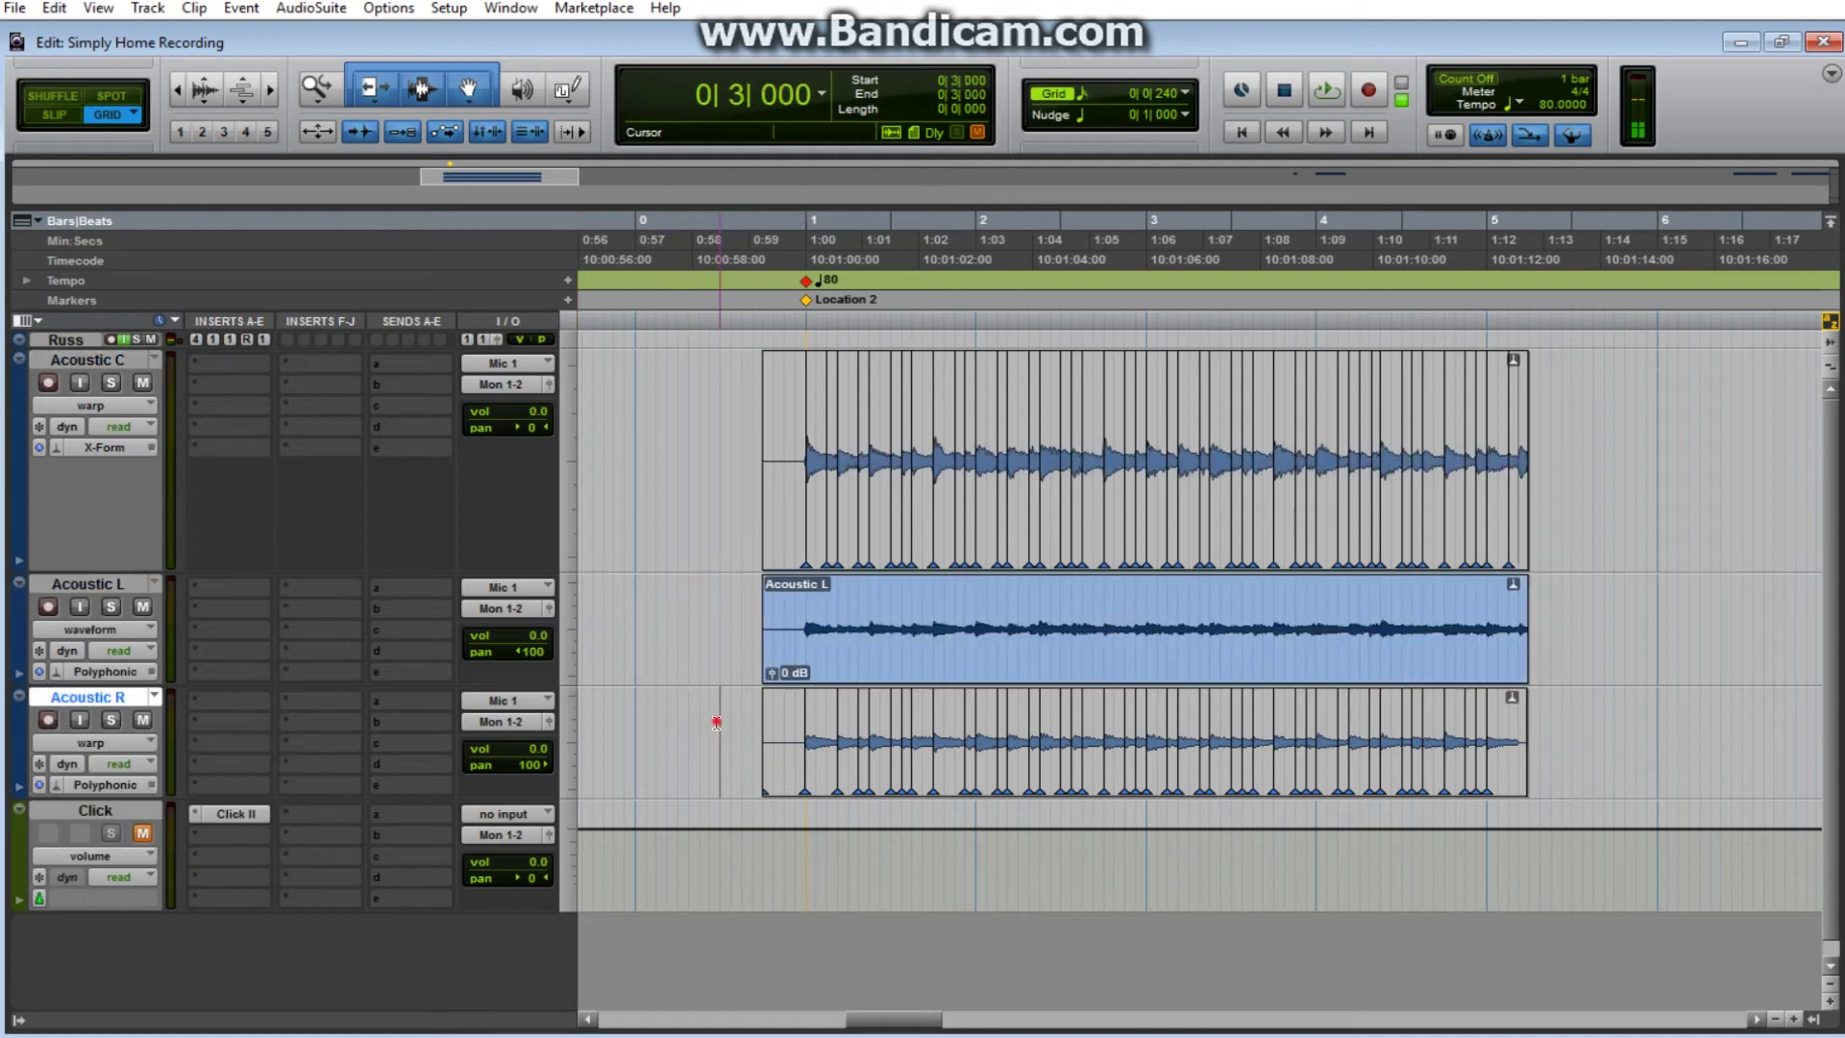
key("ctrl+minus")
Switch Acoustic L and Acoustic R to X-Form (Rendered Only) Elastic Audio.
left_click(59, 673)
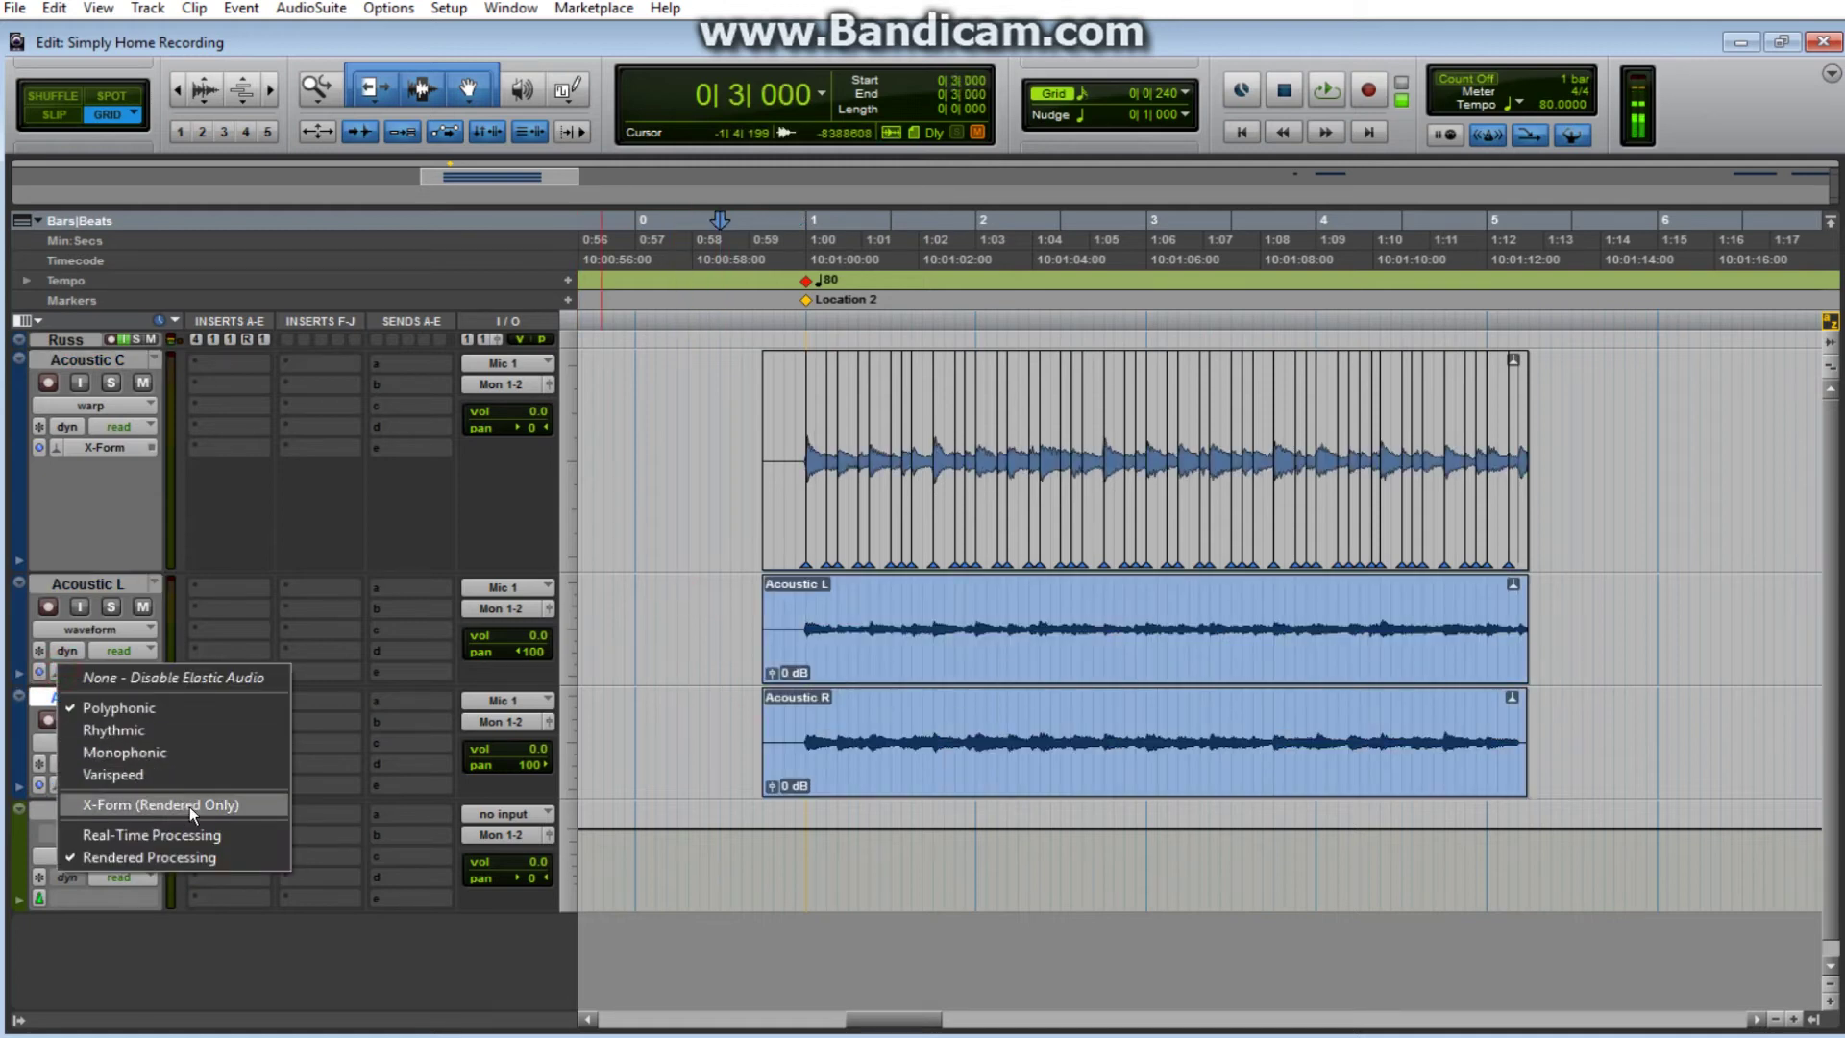
left_click(189, 804)
left_click(59, 785)
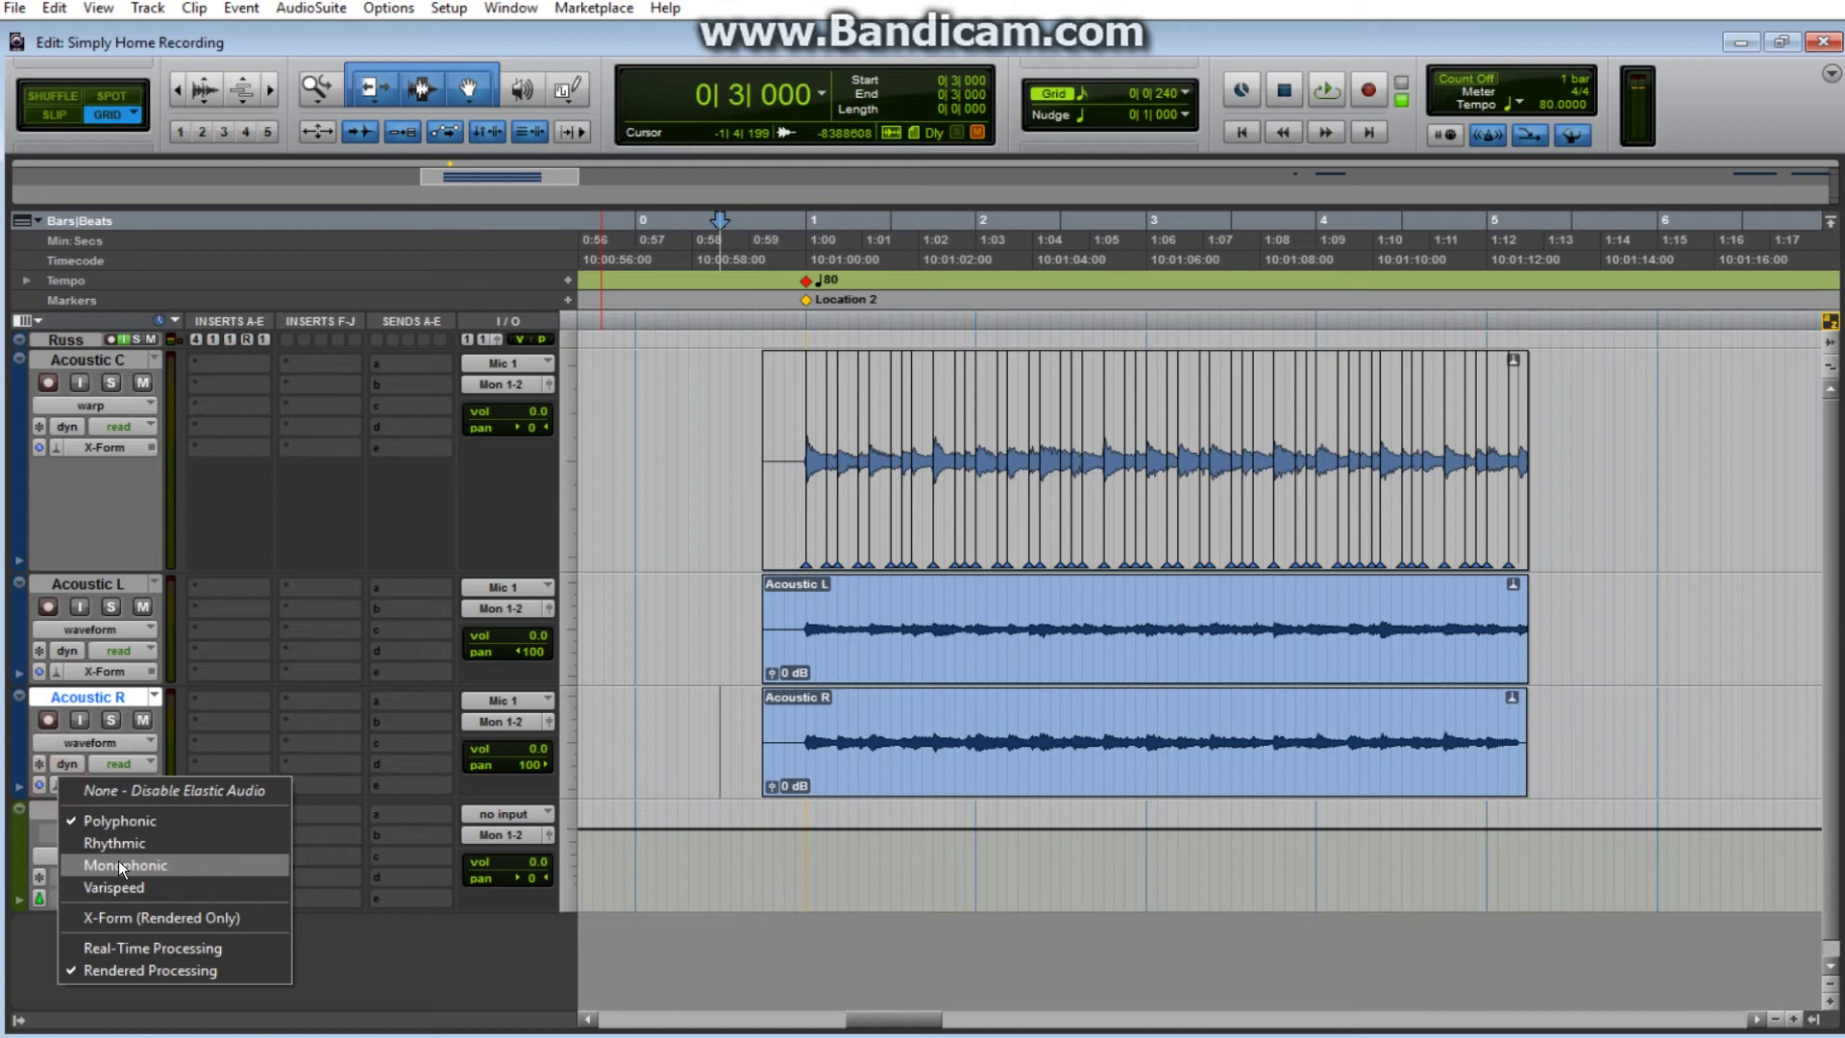
left_click(139, 916)
Set Acoustic C's track height to medium.
left_click(560, 419)
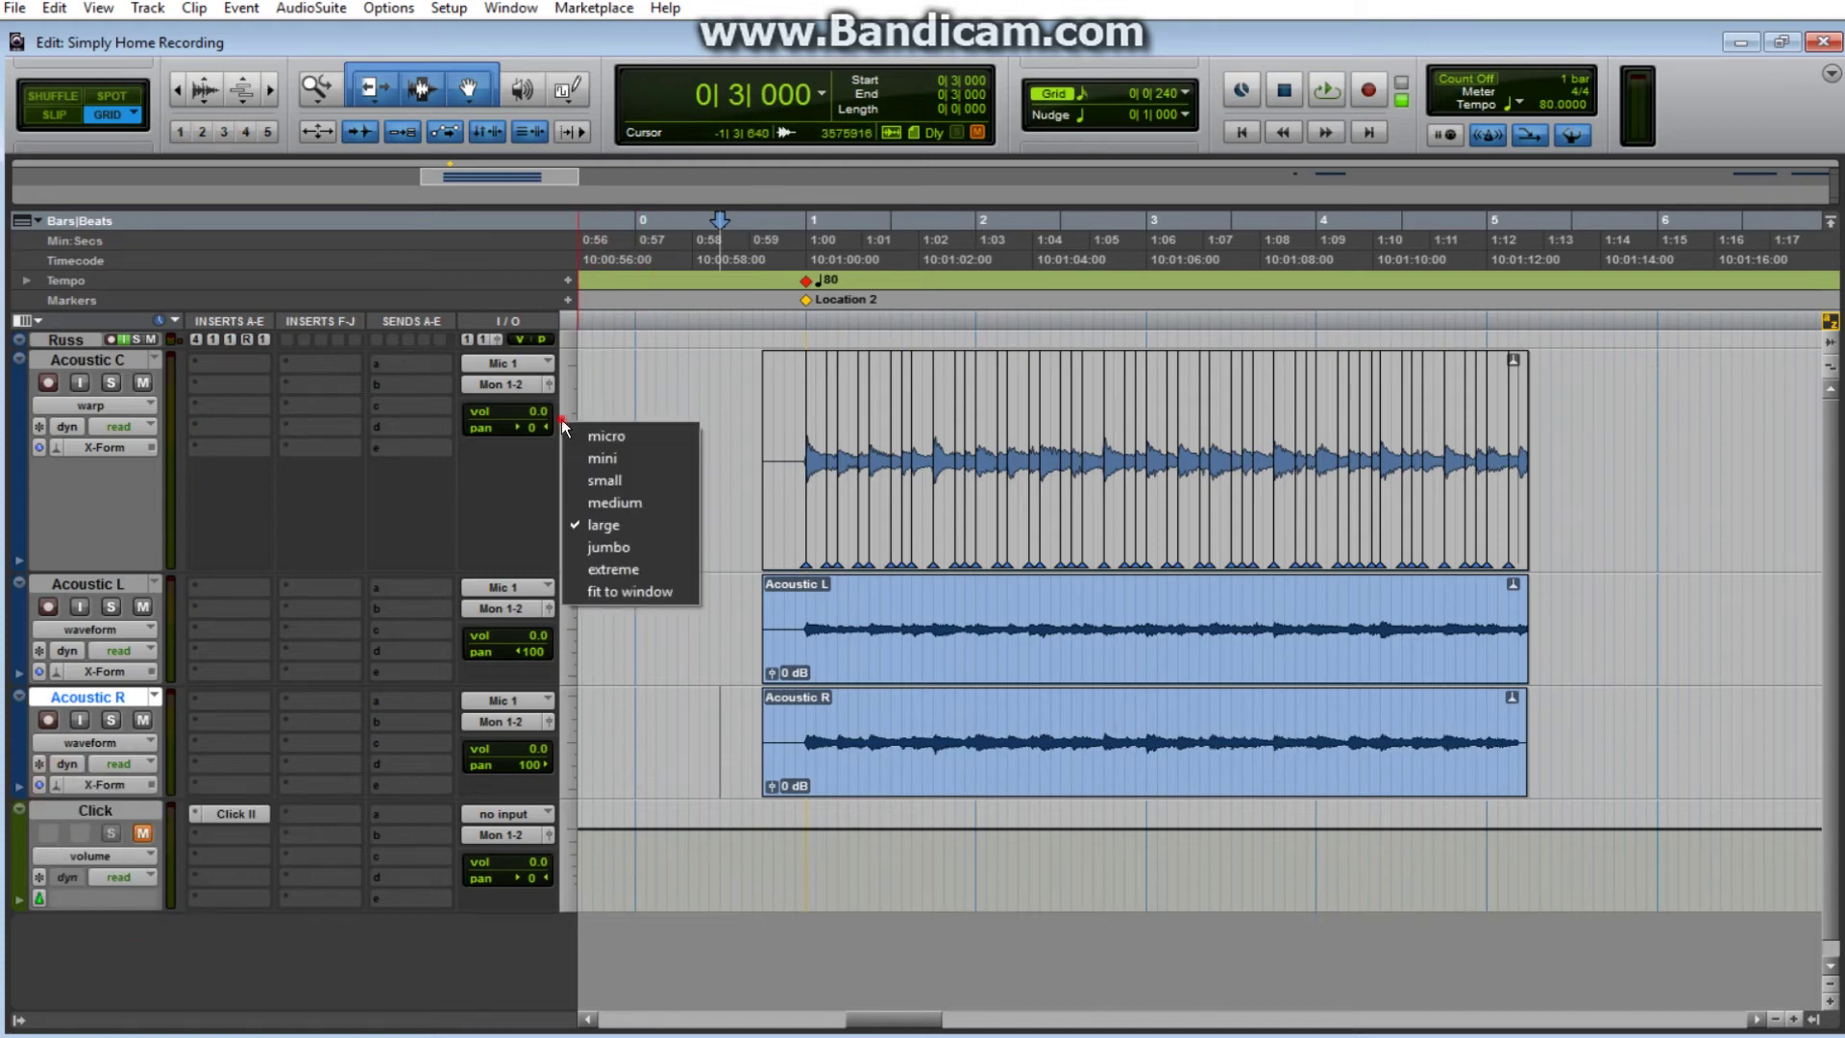
left_click(614, 503)
left_click(701, 399)
Add one Stereo Aux Input track with Ctrl+Shift+N and rename Aux 1 to Guitar.
key("ctrl+minus")
left_click(751, 601)
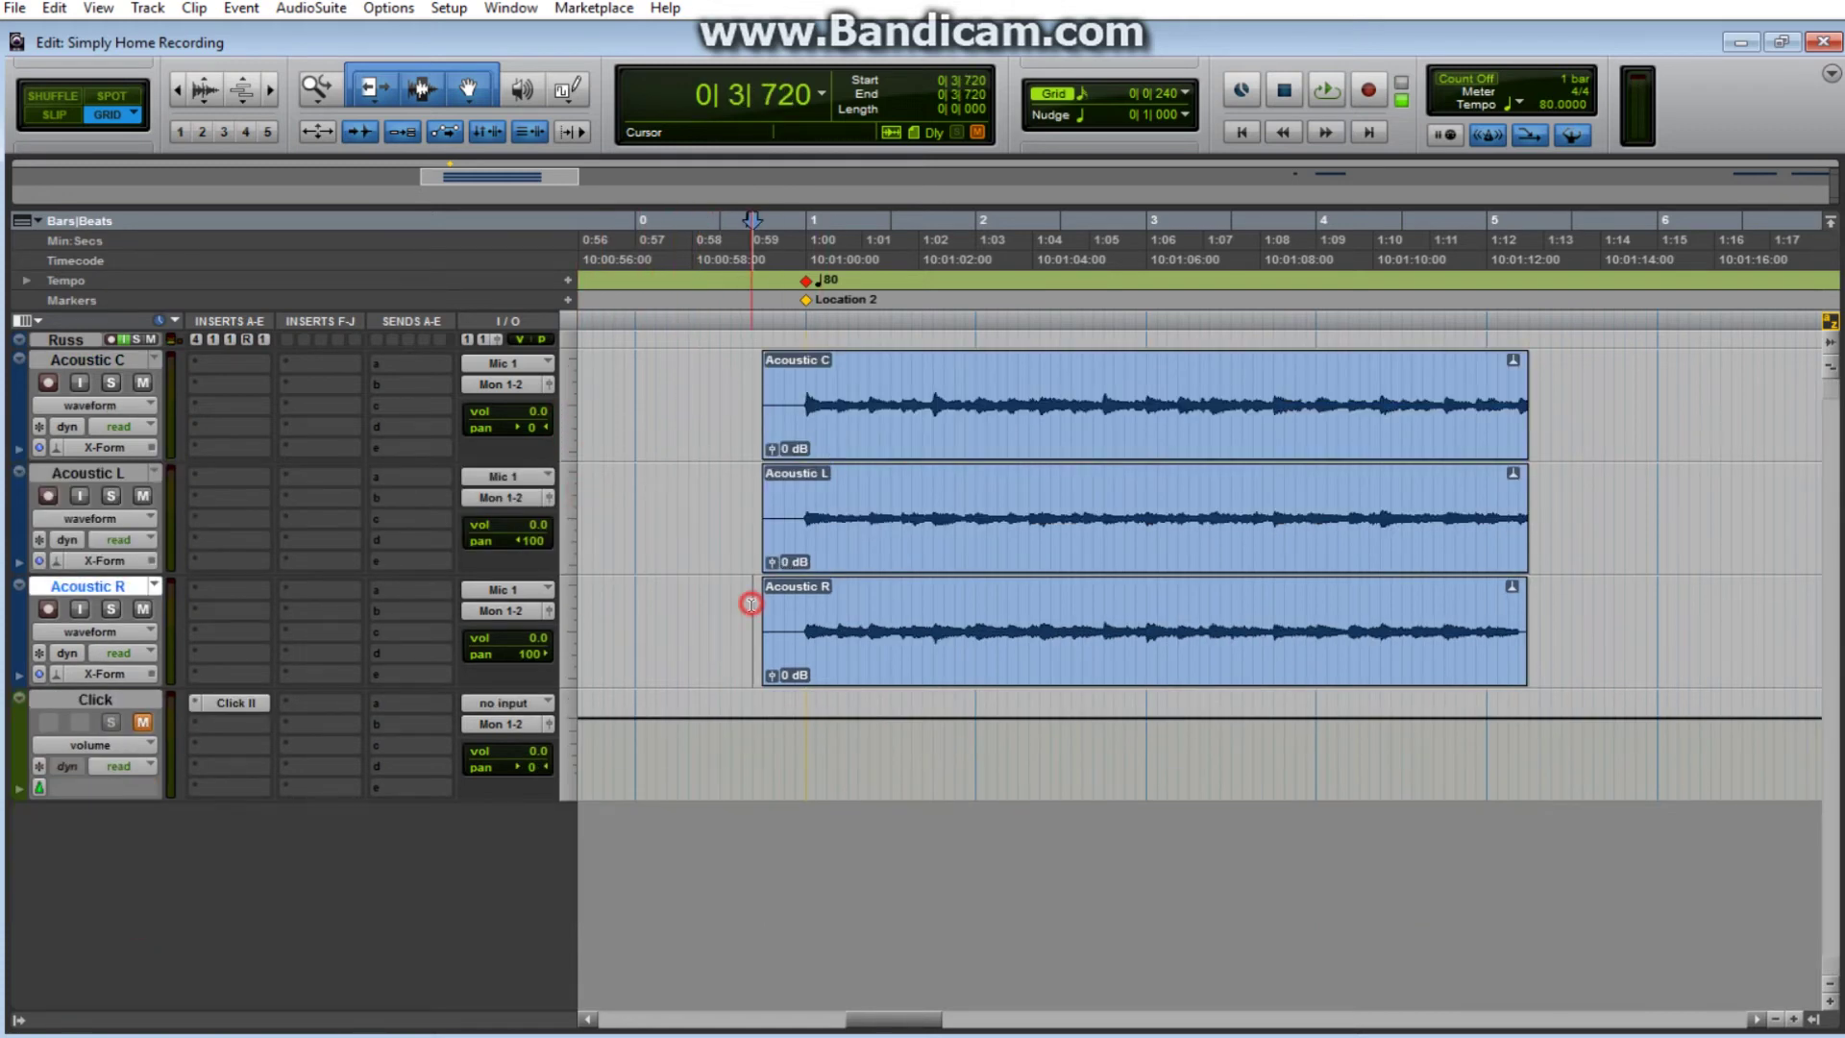
key("ctrl+shift+n")
key("ctrl+Right")
key("ctrl+Down")
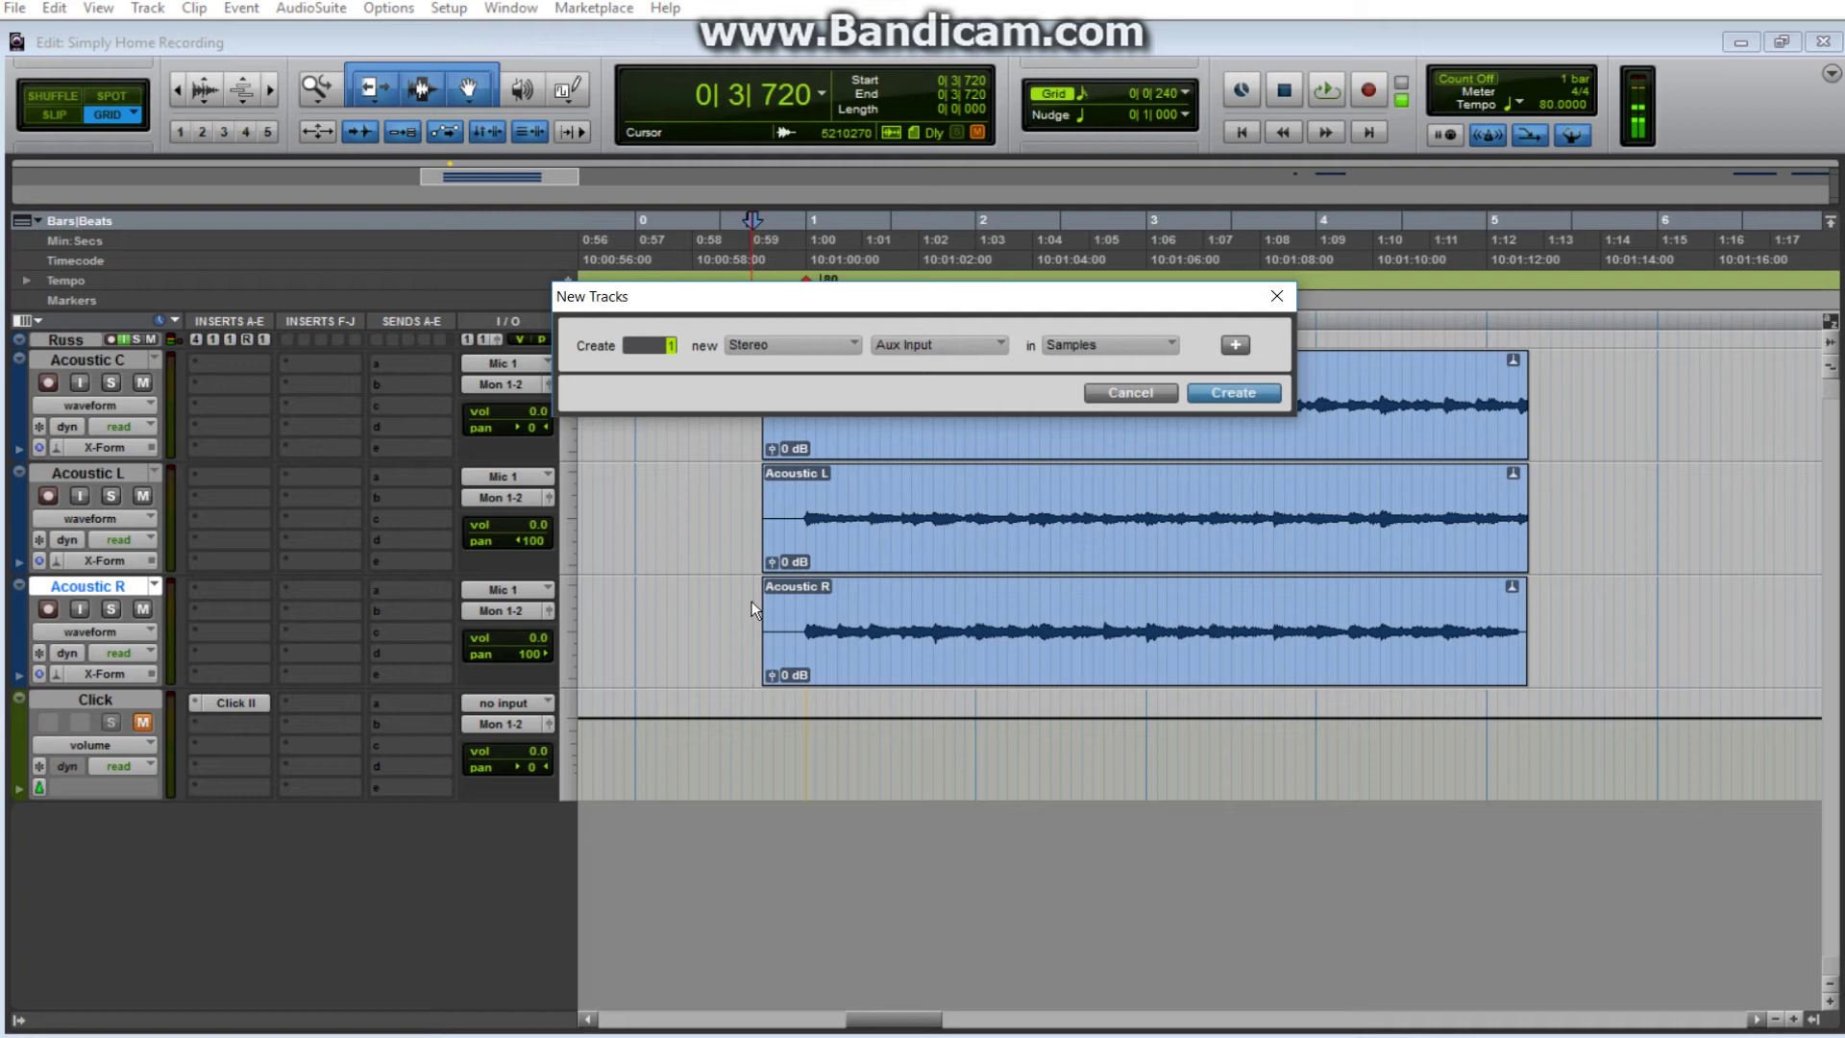
key("Return")
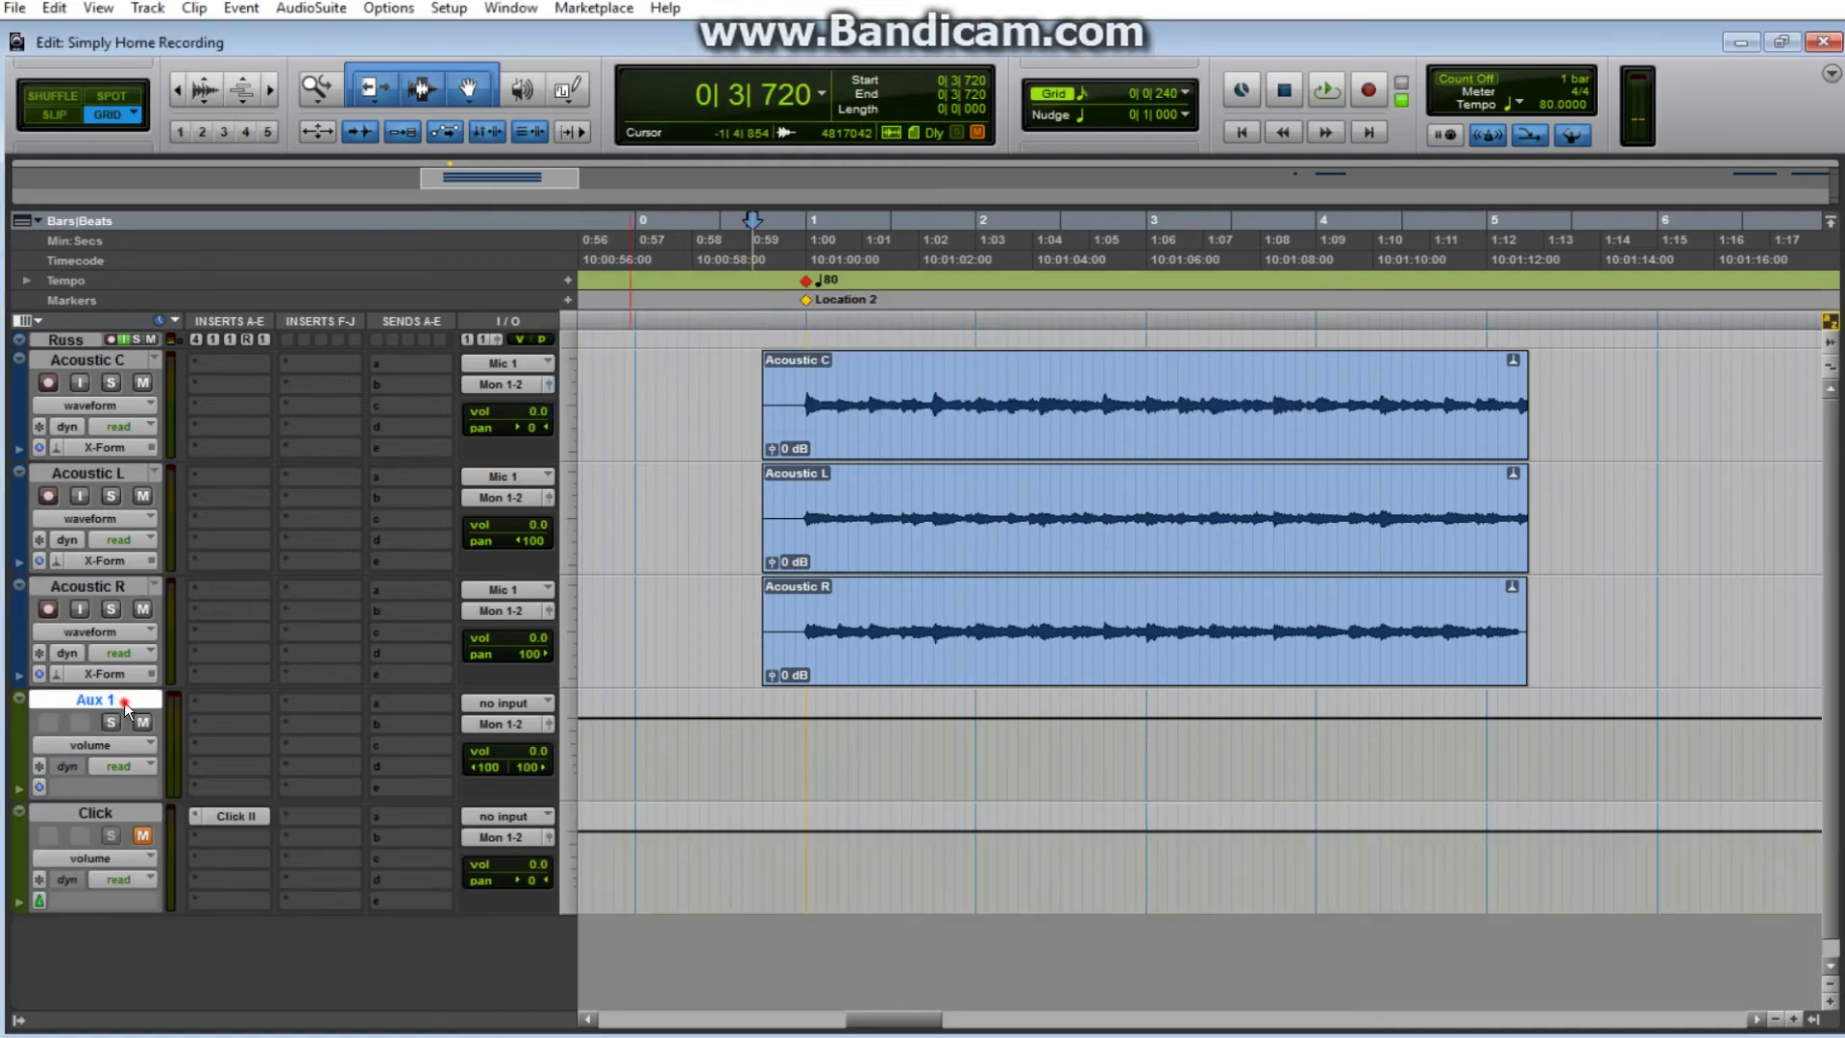
double_click(124, 703)
type("Guitar")
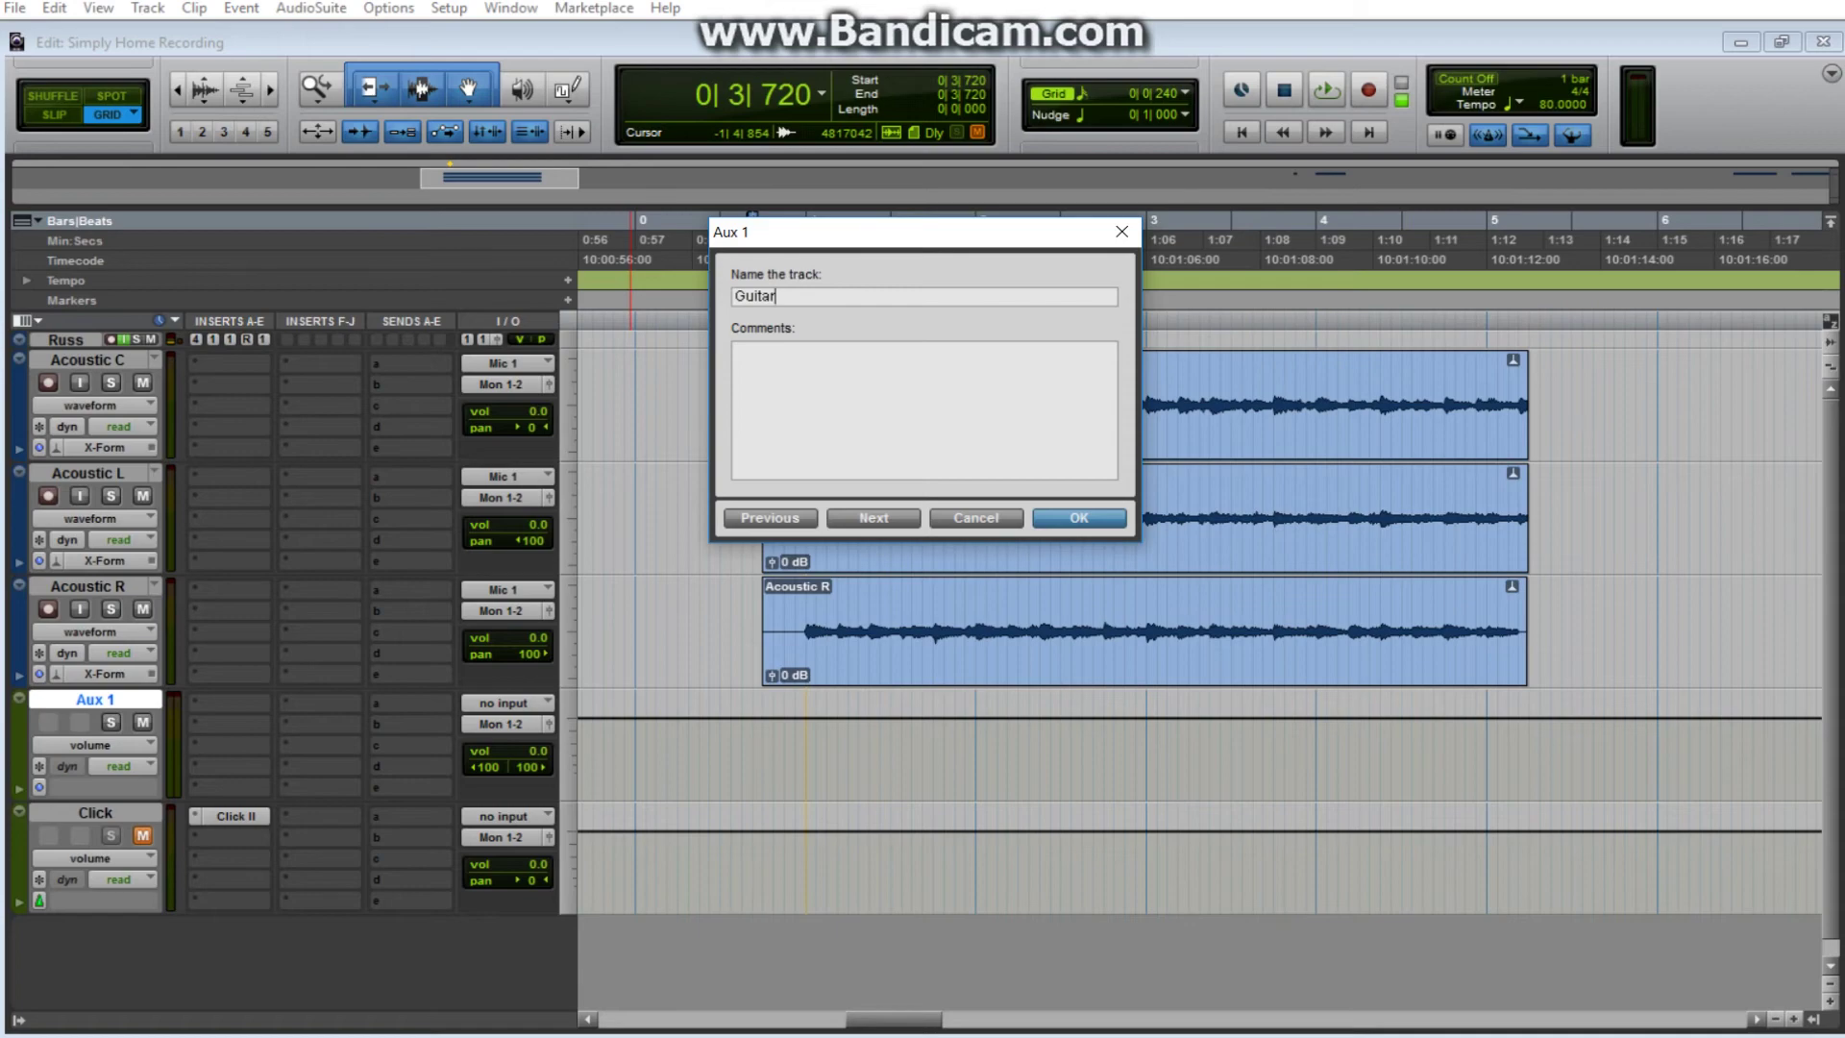
key("Return")
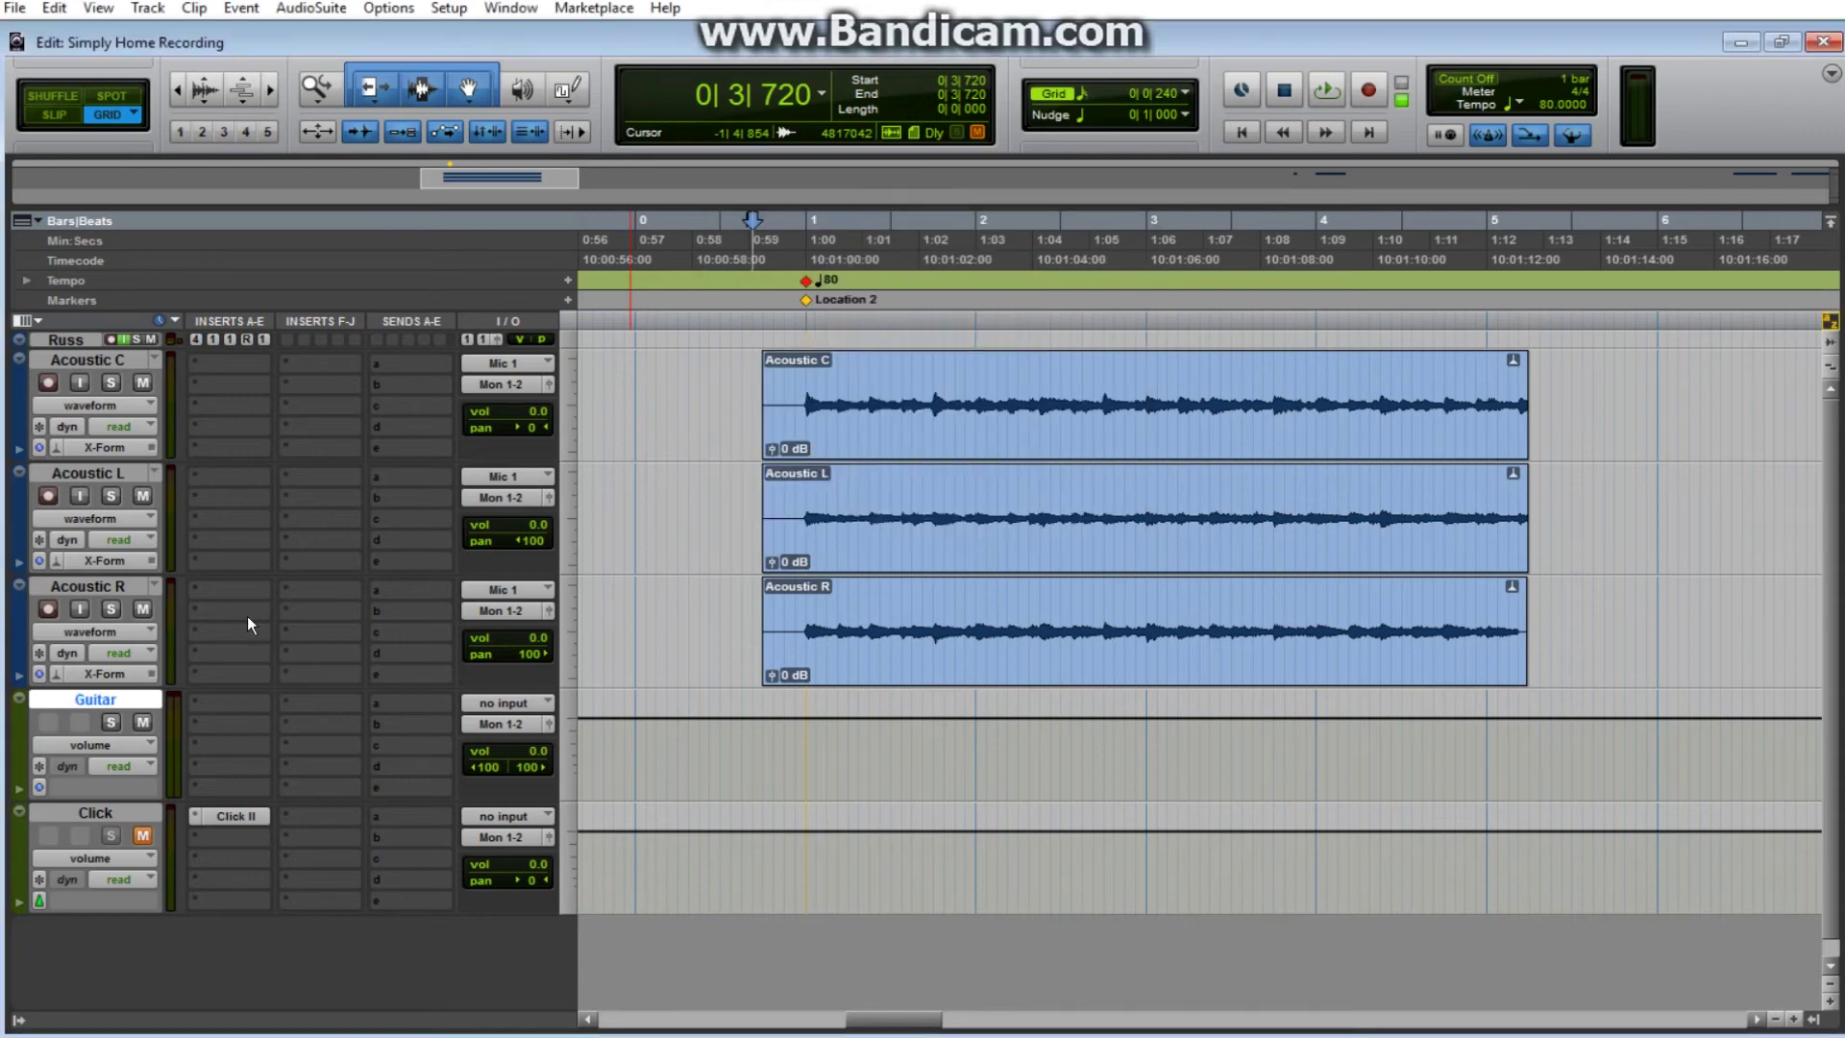
Route the Acoustic C, L and R outputs to Bus 1-2.
left_click(508, 385)
mouse_move(563, 443)
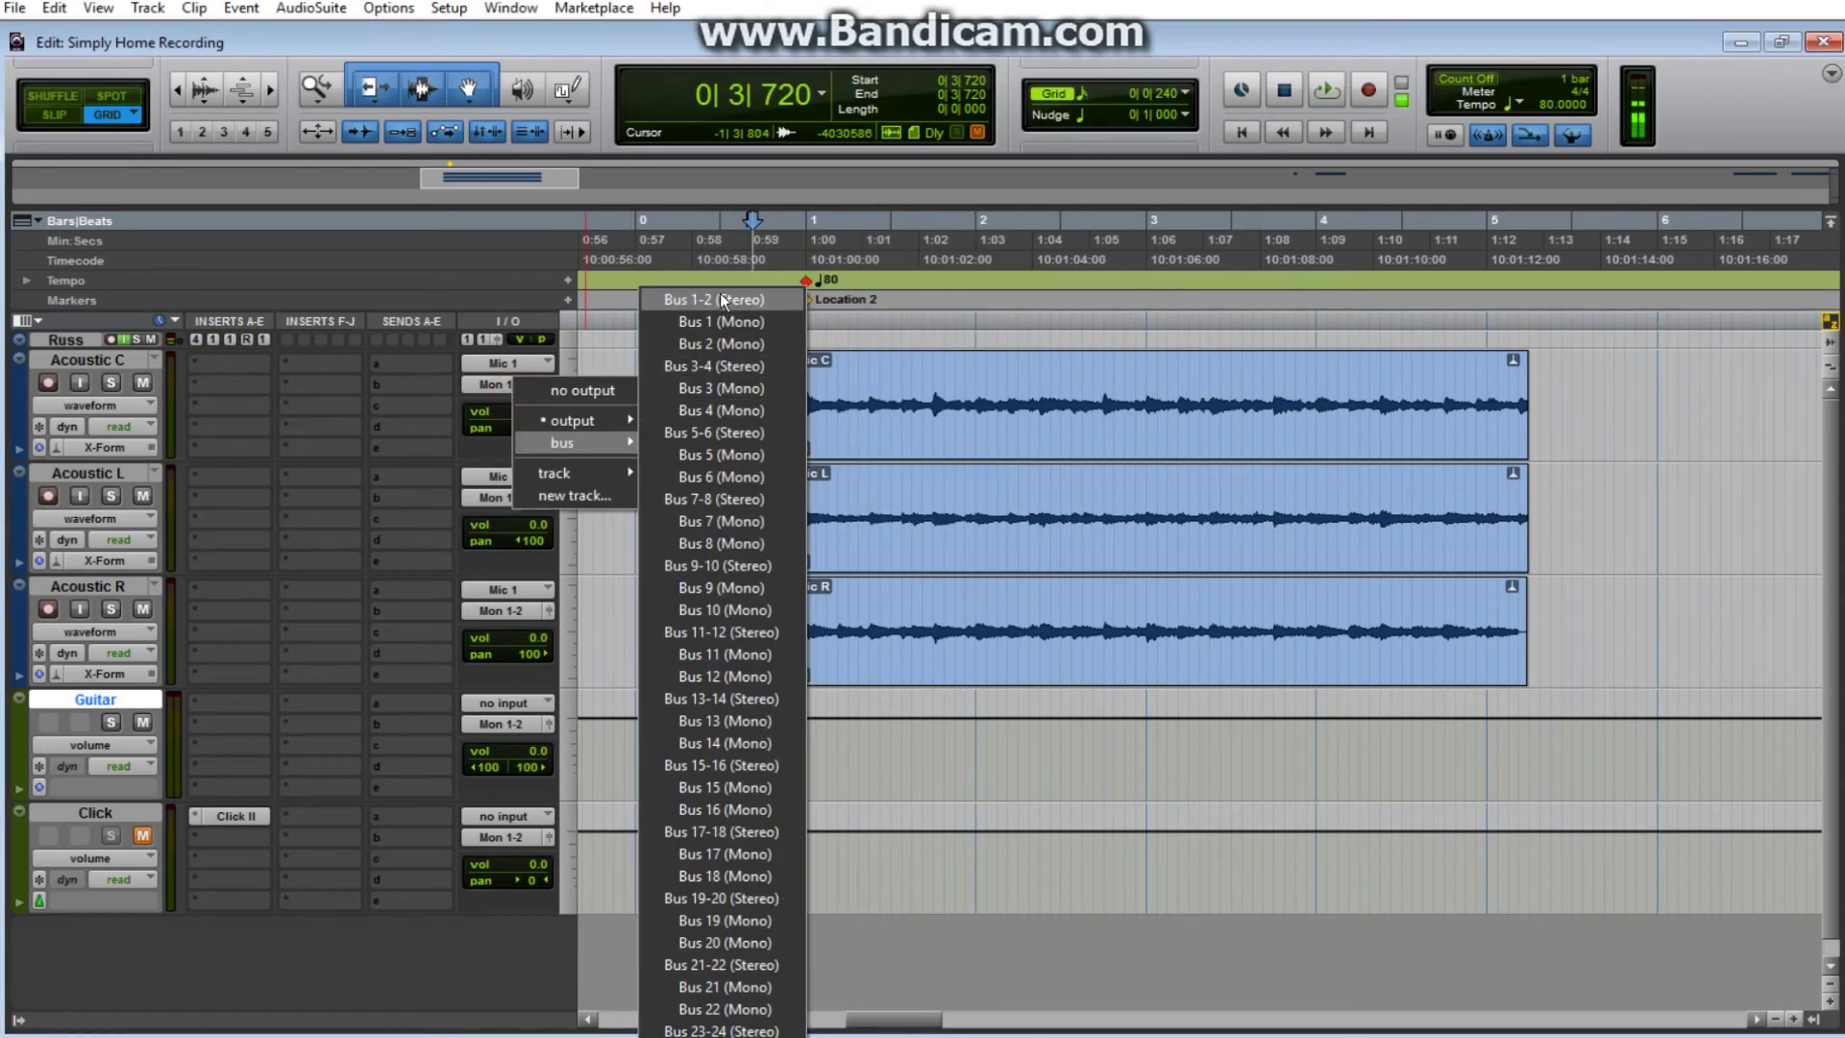
left_click(720, 293)
left_click(507, 497)
mouse_move(550, 534)
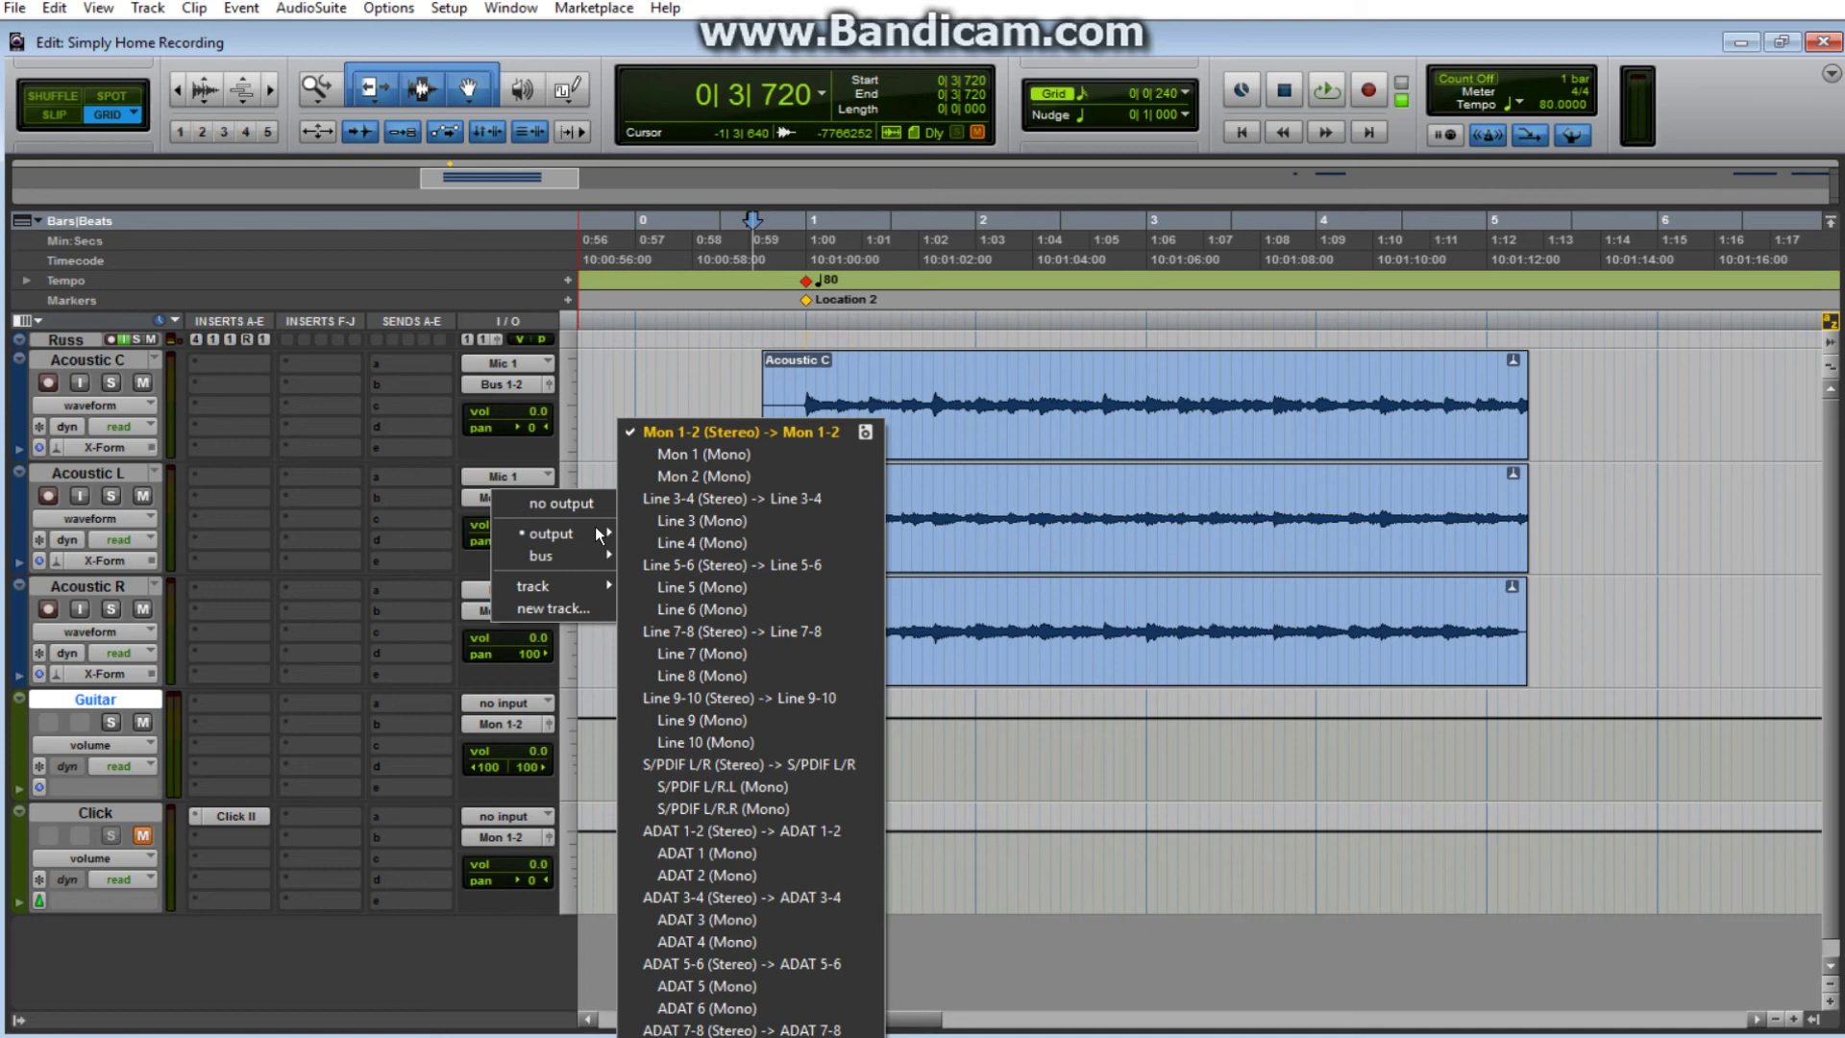
left_click(701, 300)
left_click(508, 611)
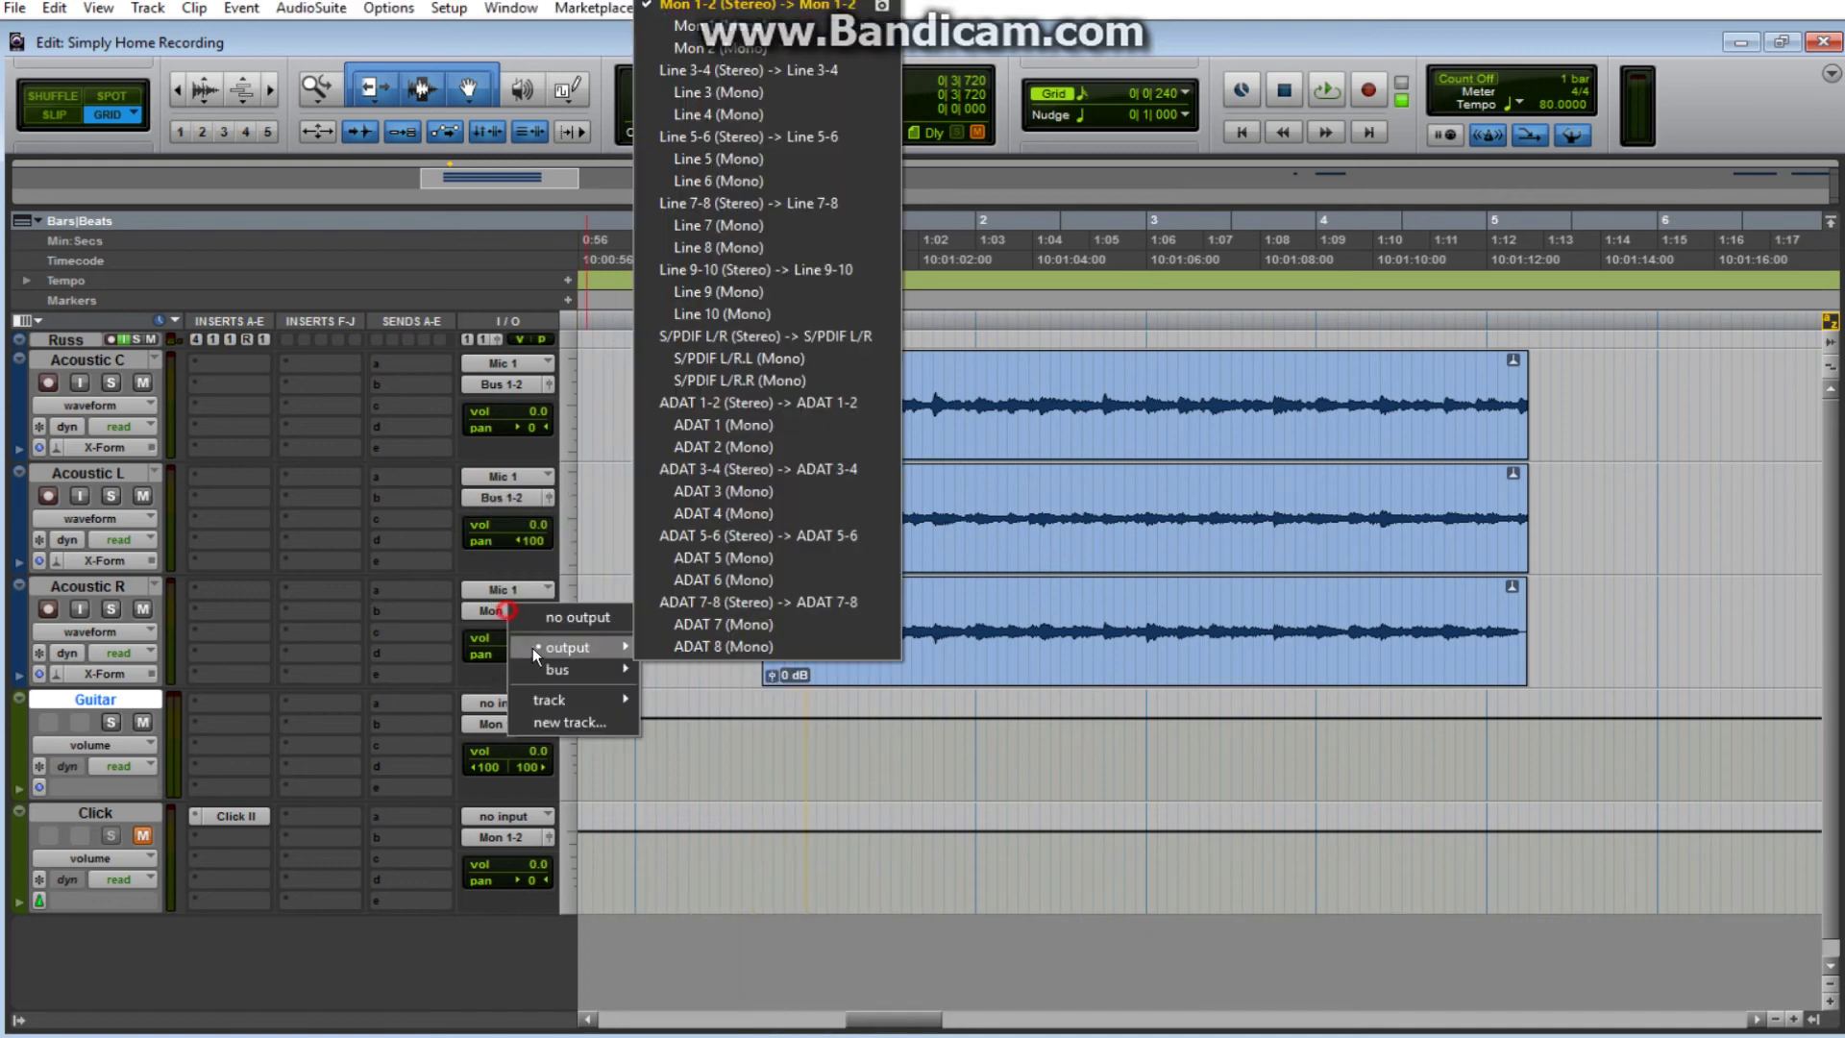
left_click(716, 300)
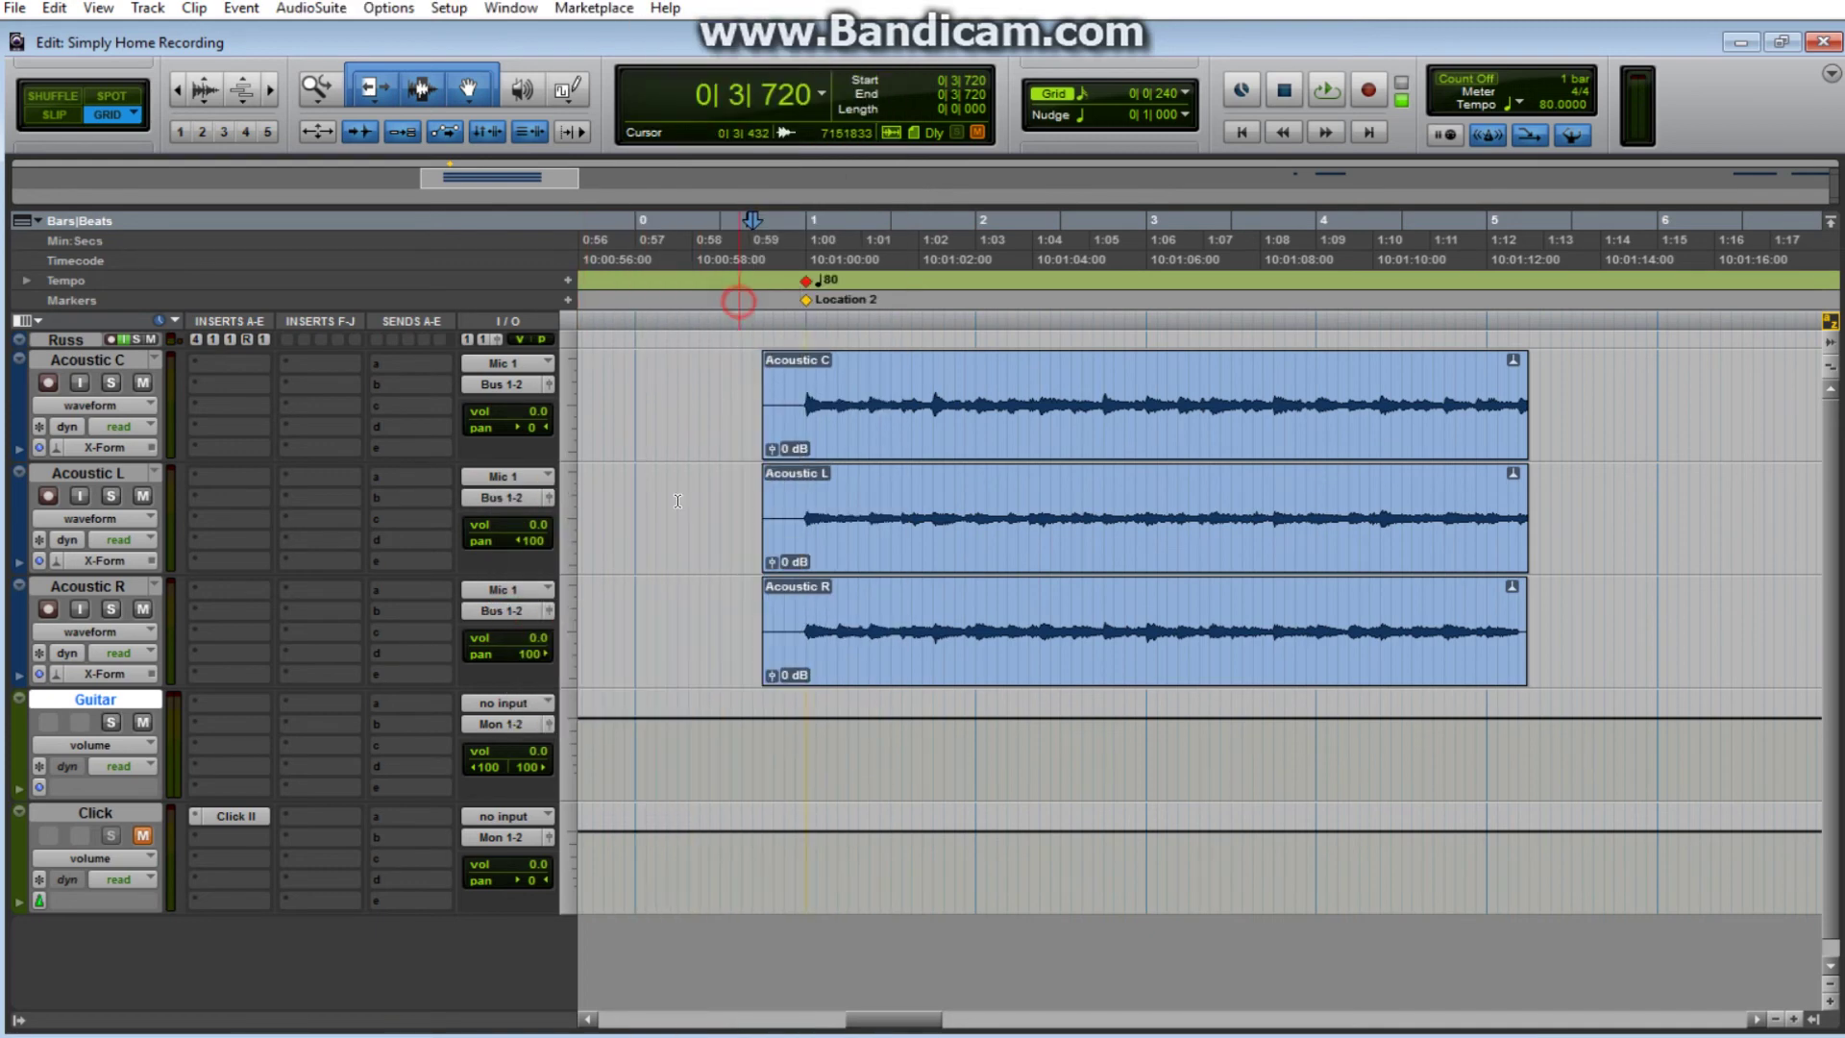
Set the Guitar track's input to Bus 1-2 and play the session back.
left_click(503, 702)
left_click(693, 758)
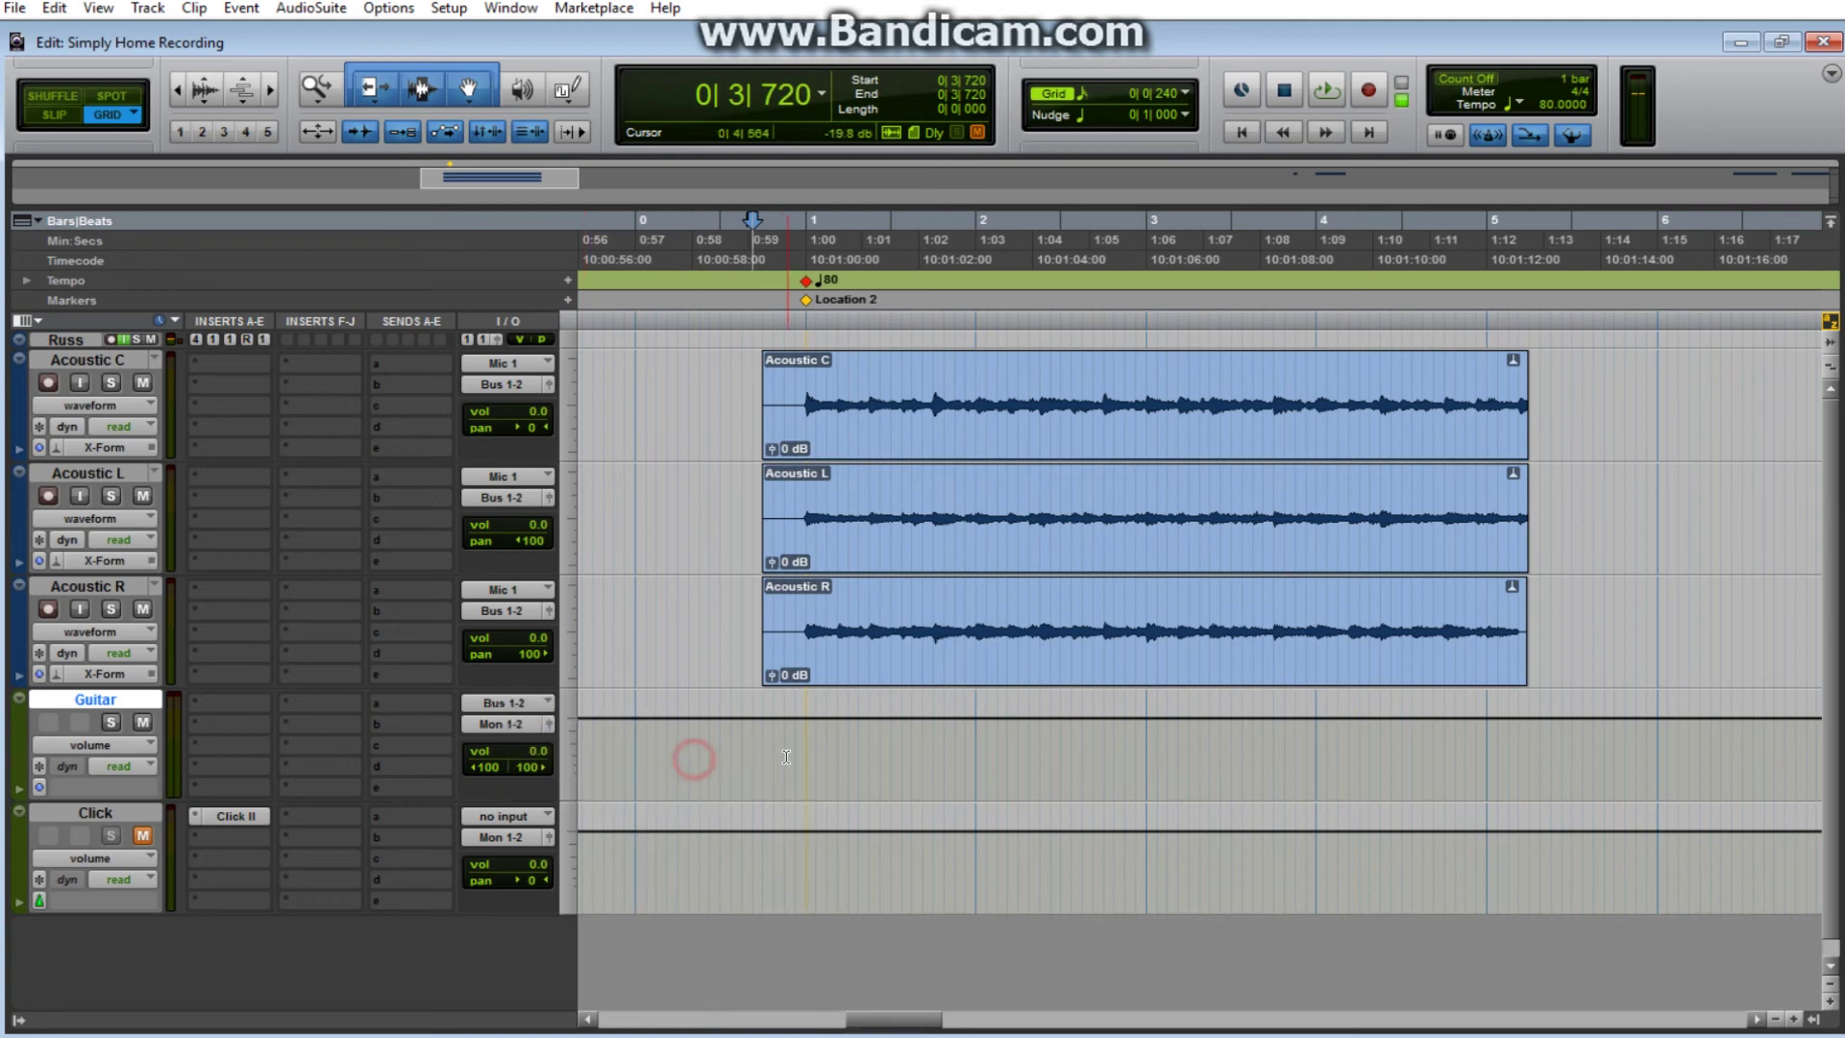
left_click(807, 743)
key("space")
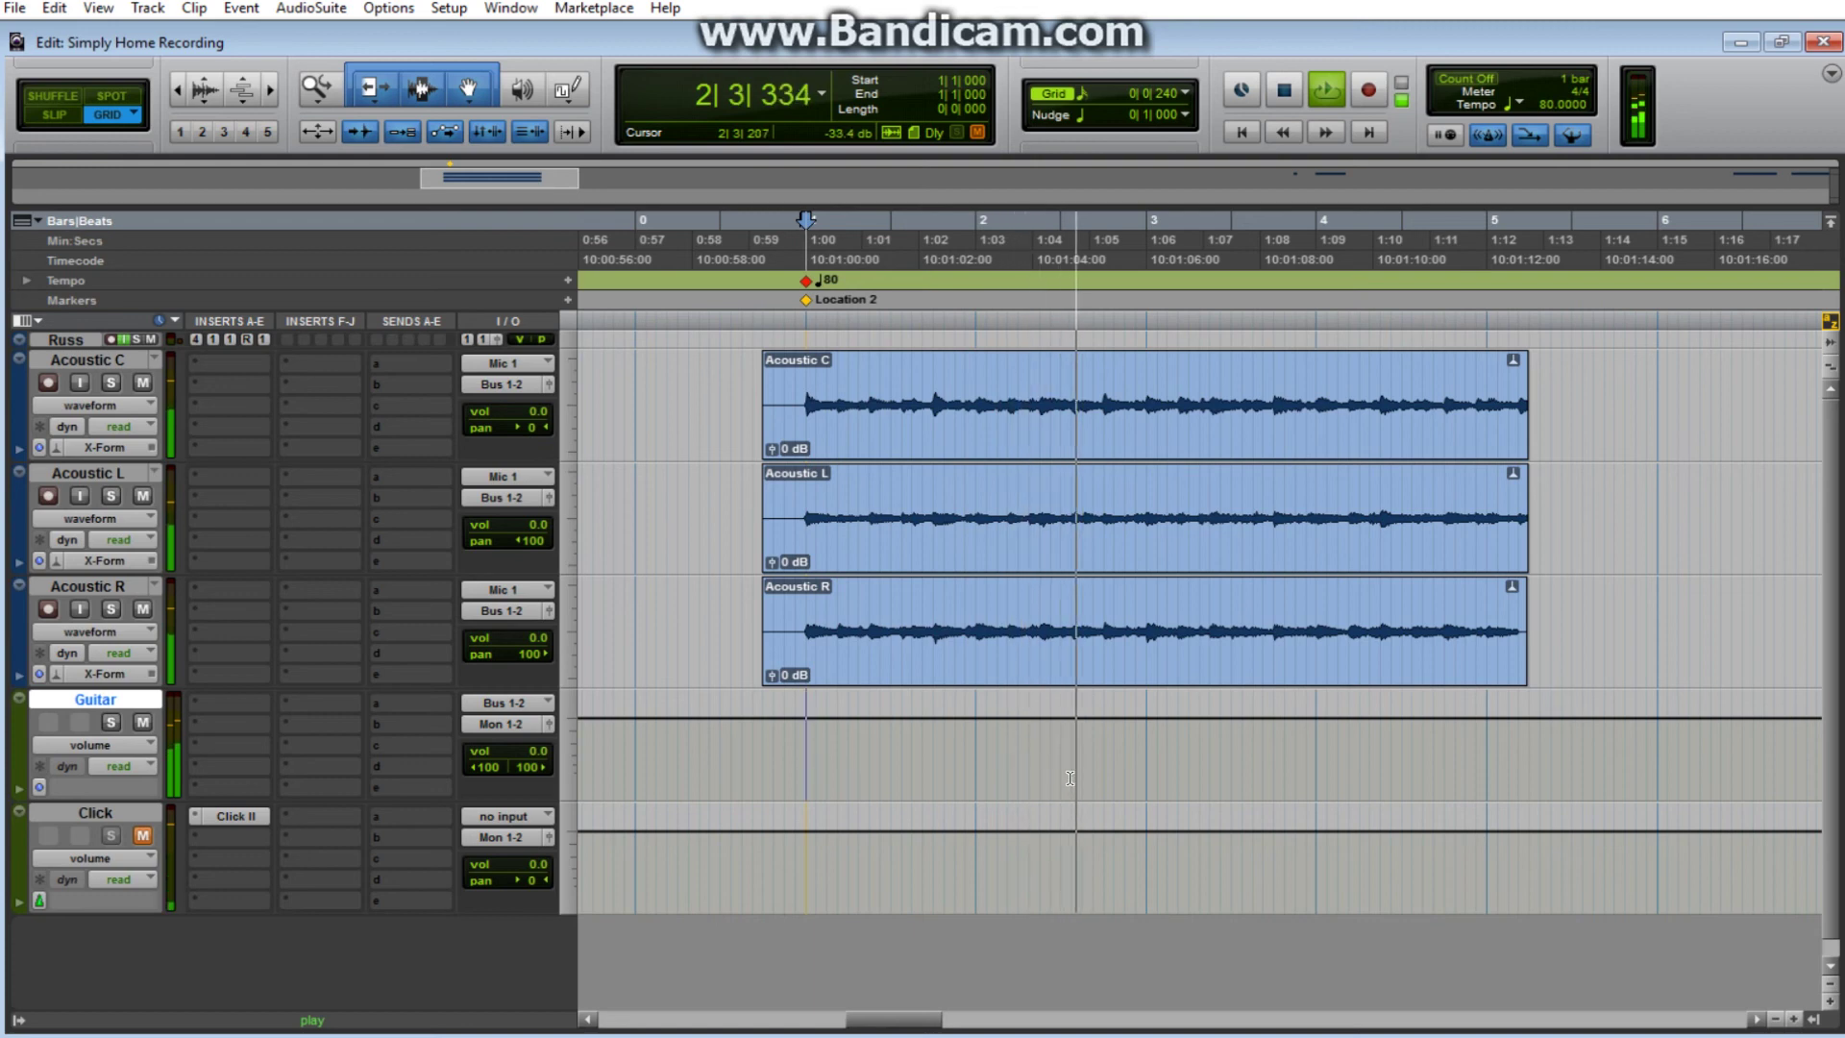
Stop playback, insert a Q4 EQ on Guitar's insert A, and make band 1 high-pass.
key("space")
left_click(232, 721)
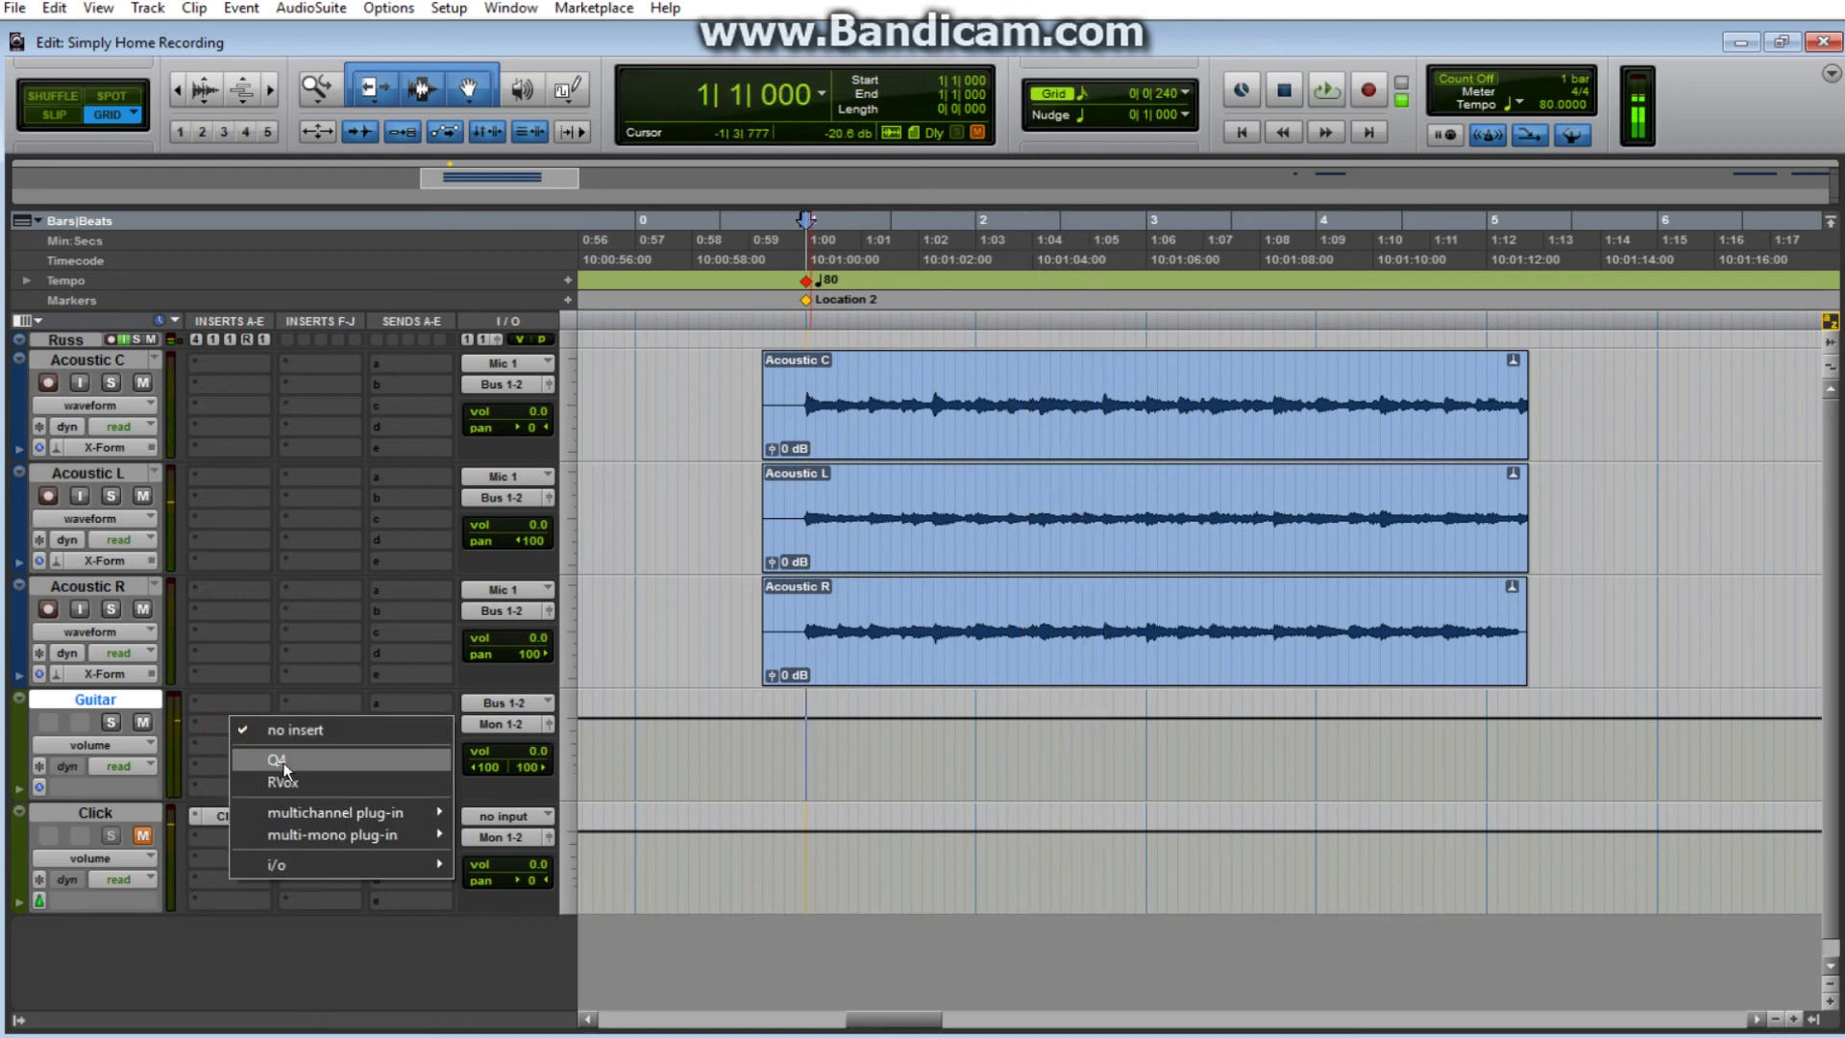
left_click(281, 760)
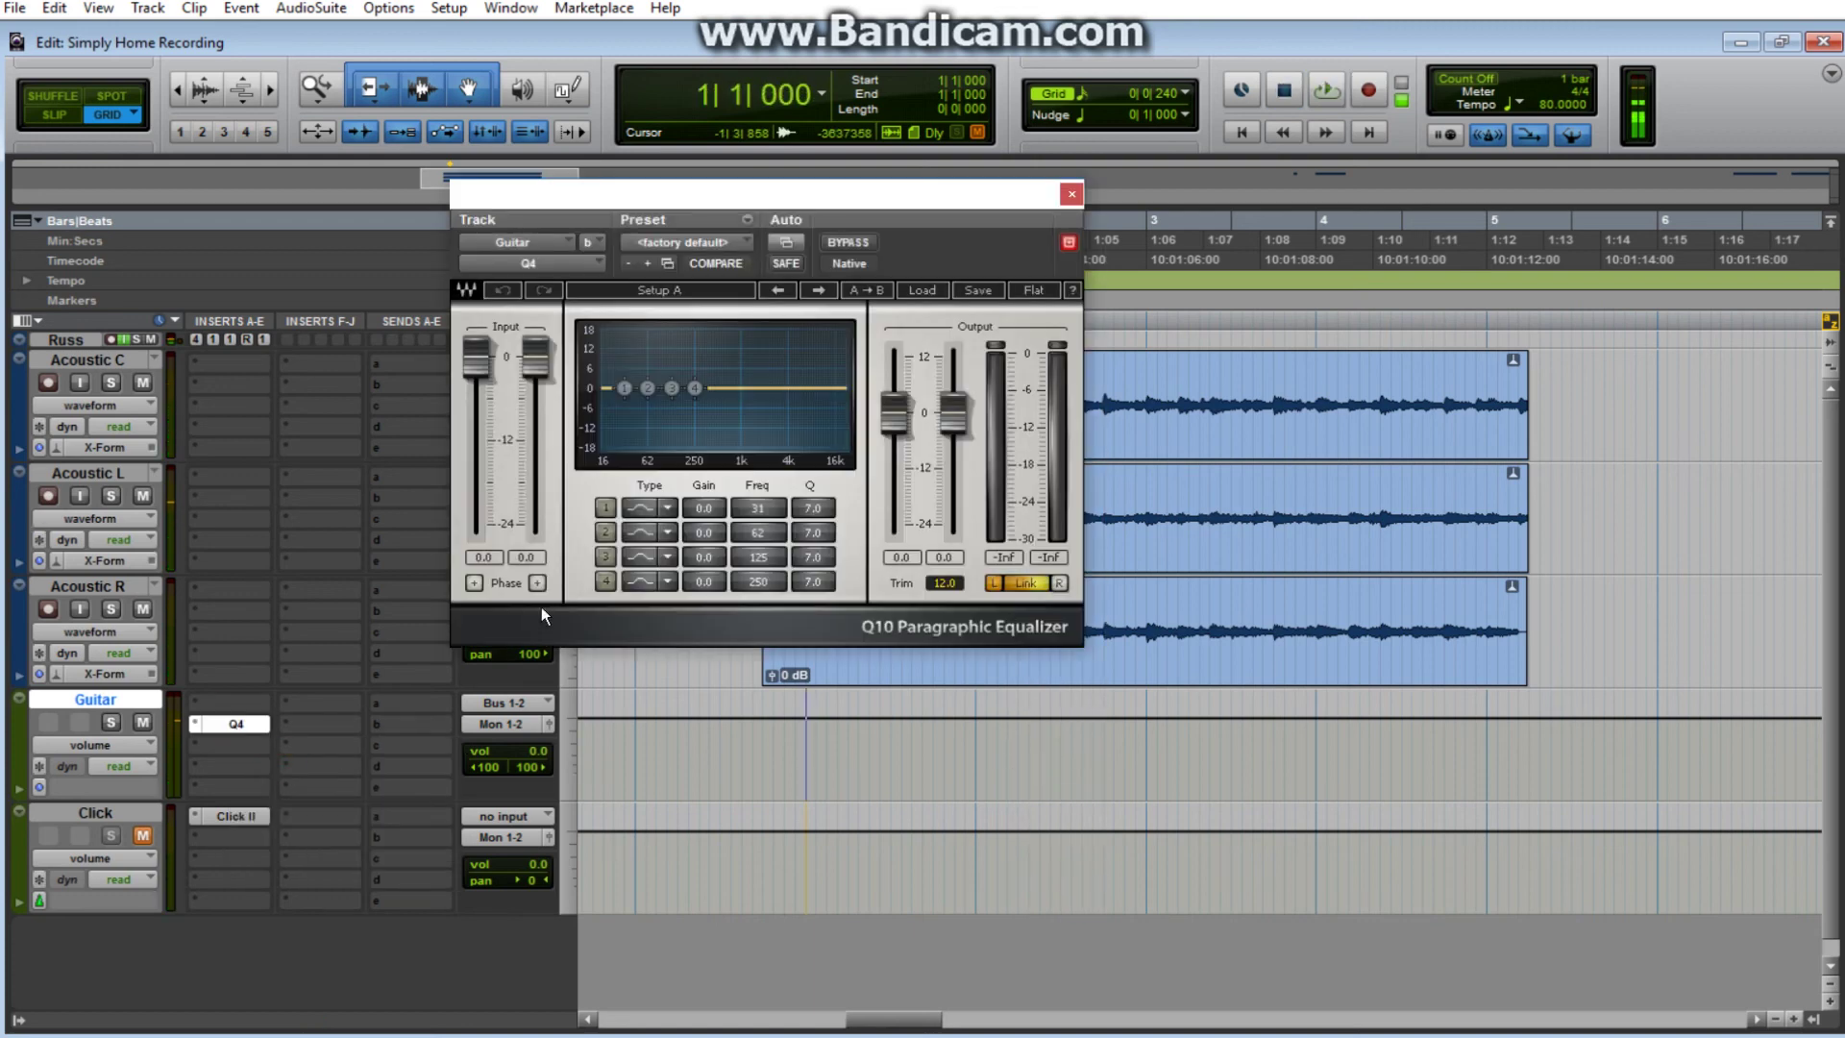
left_click(668, 507)
left_click(711, 635)
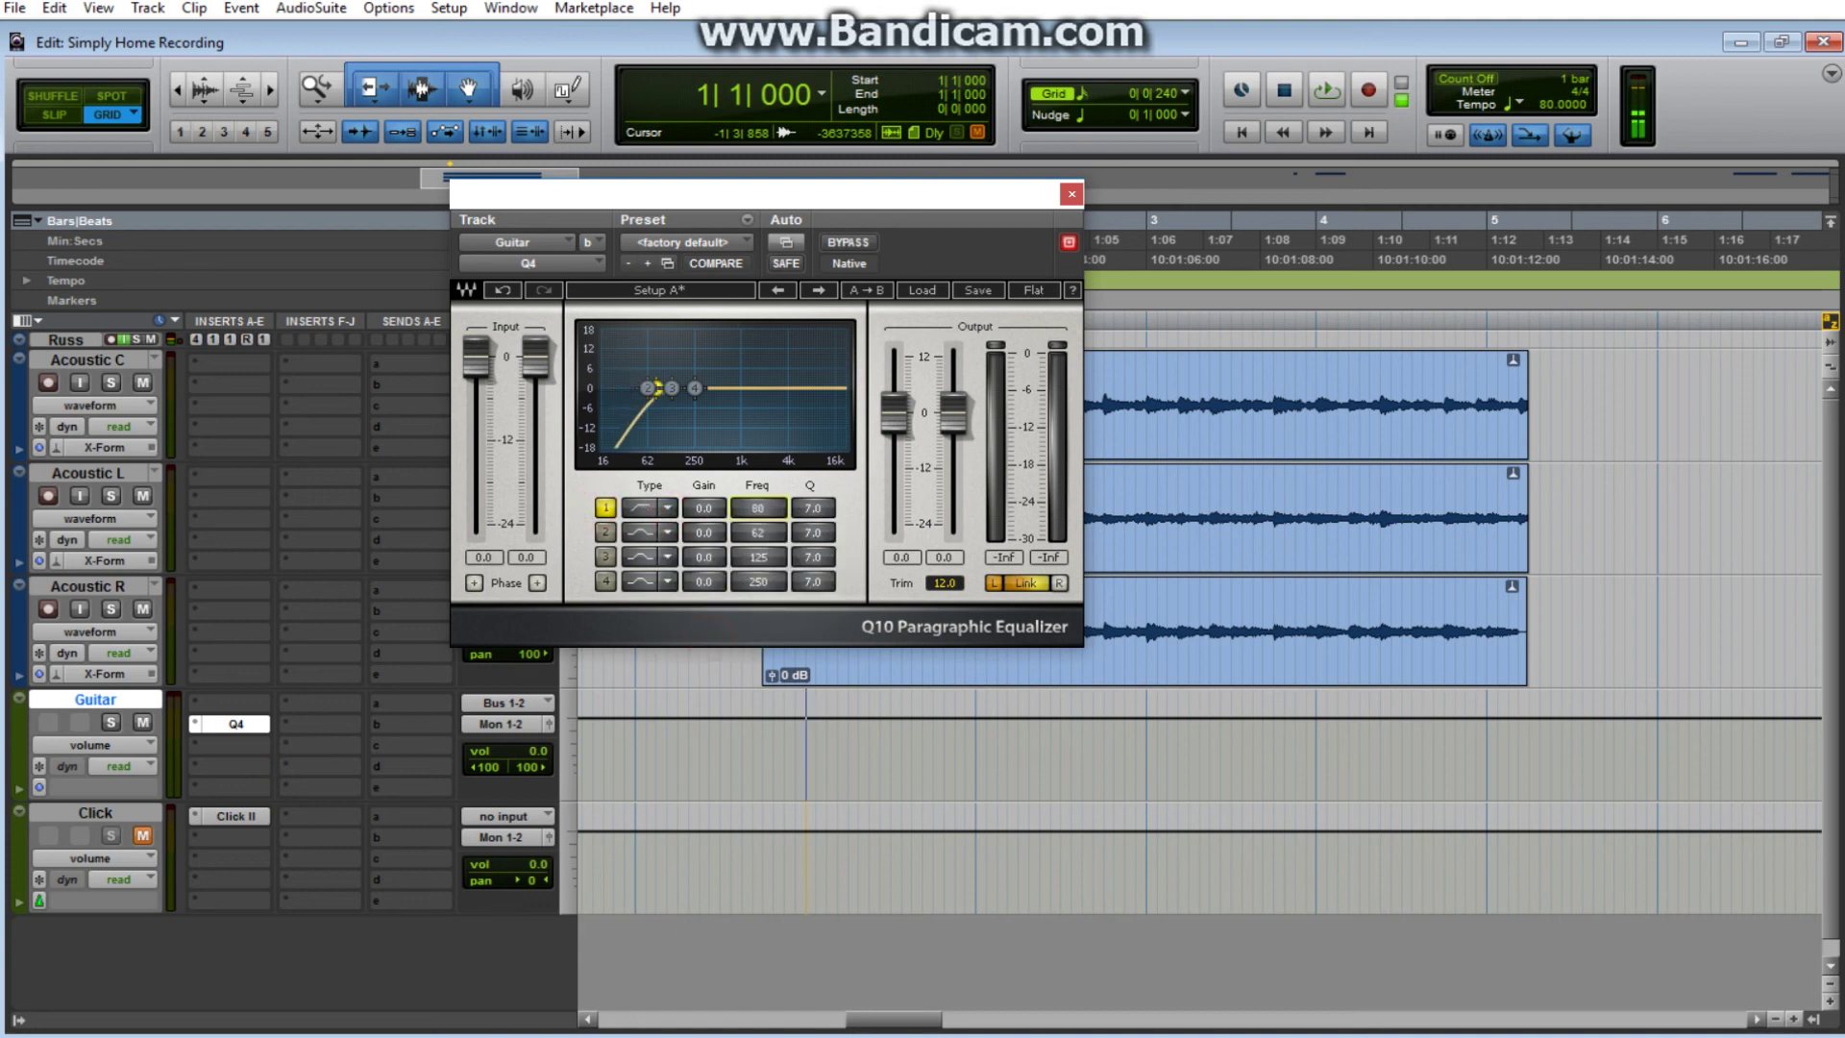
Raise band 1's low-cut frequency to about 150 Hz while listening to playback.
key("space")
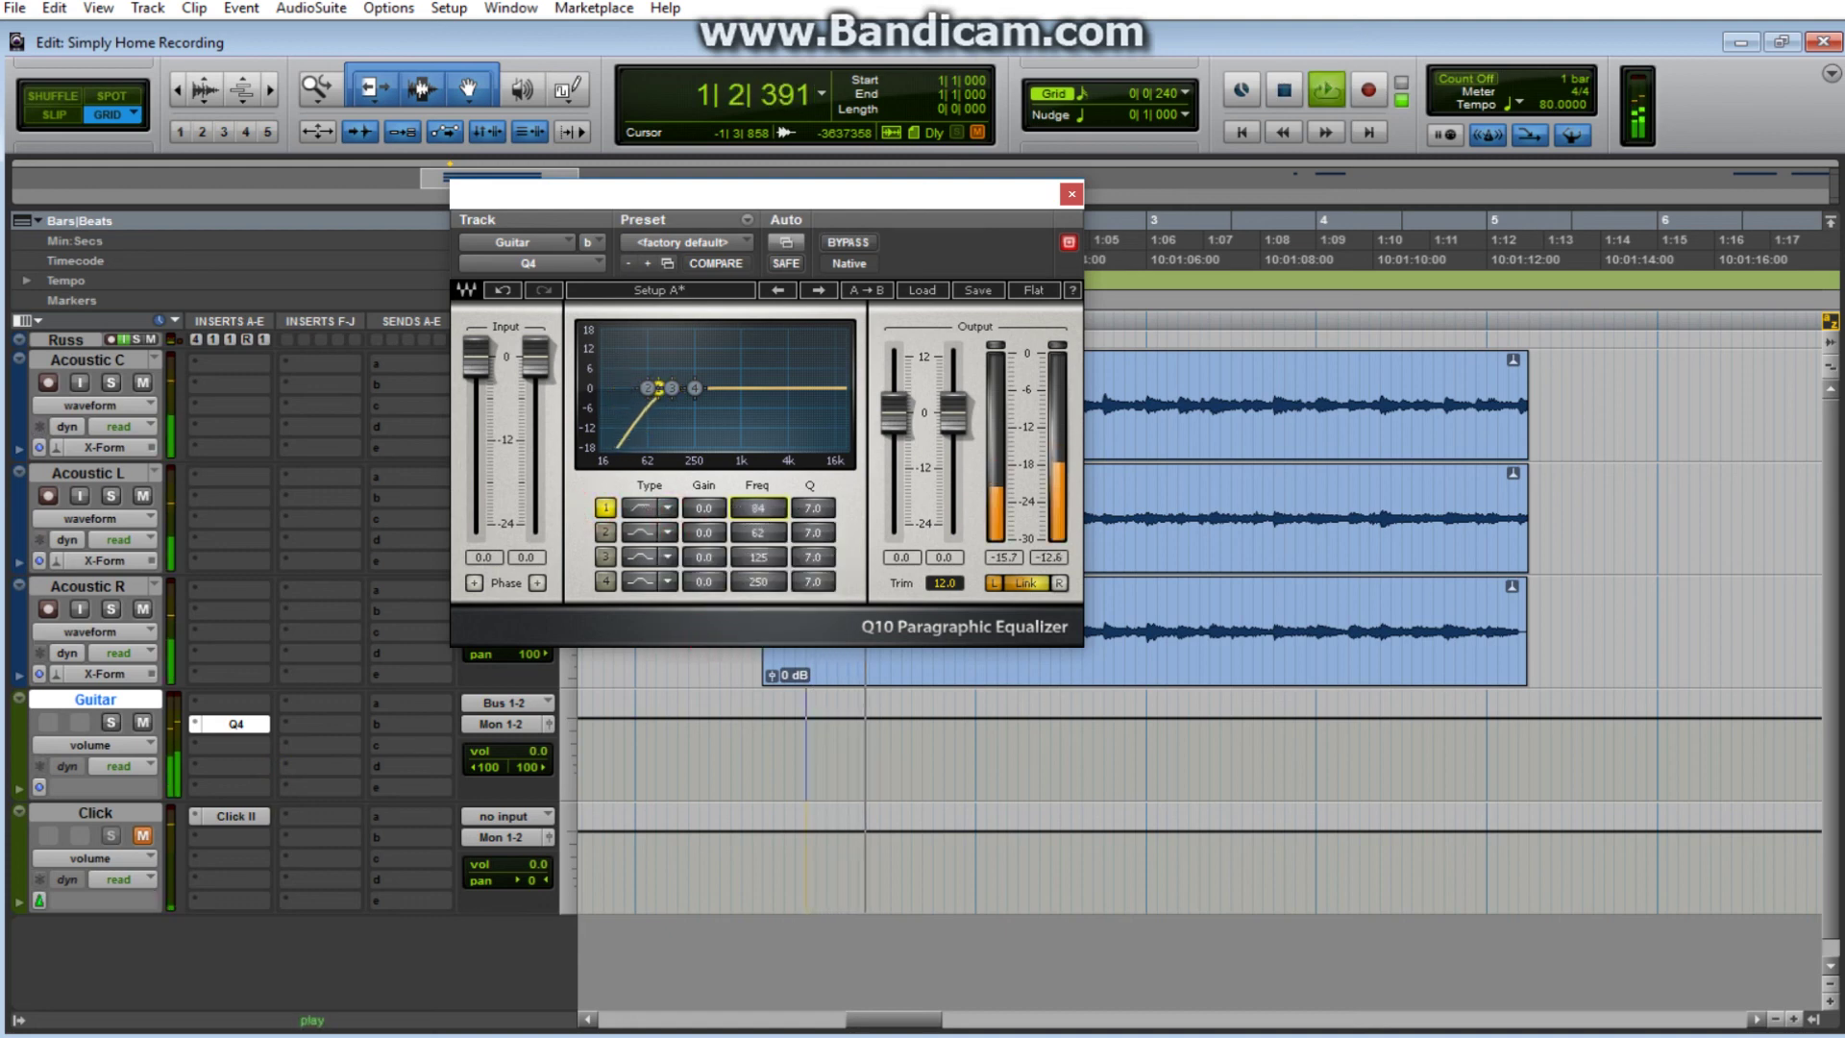
left_click_drag(648, 389, 652, 393)
left_click_drag(759, 508, 760, 511)
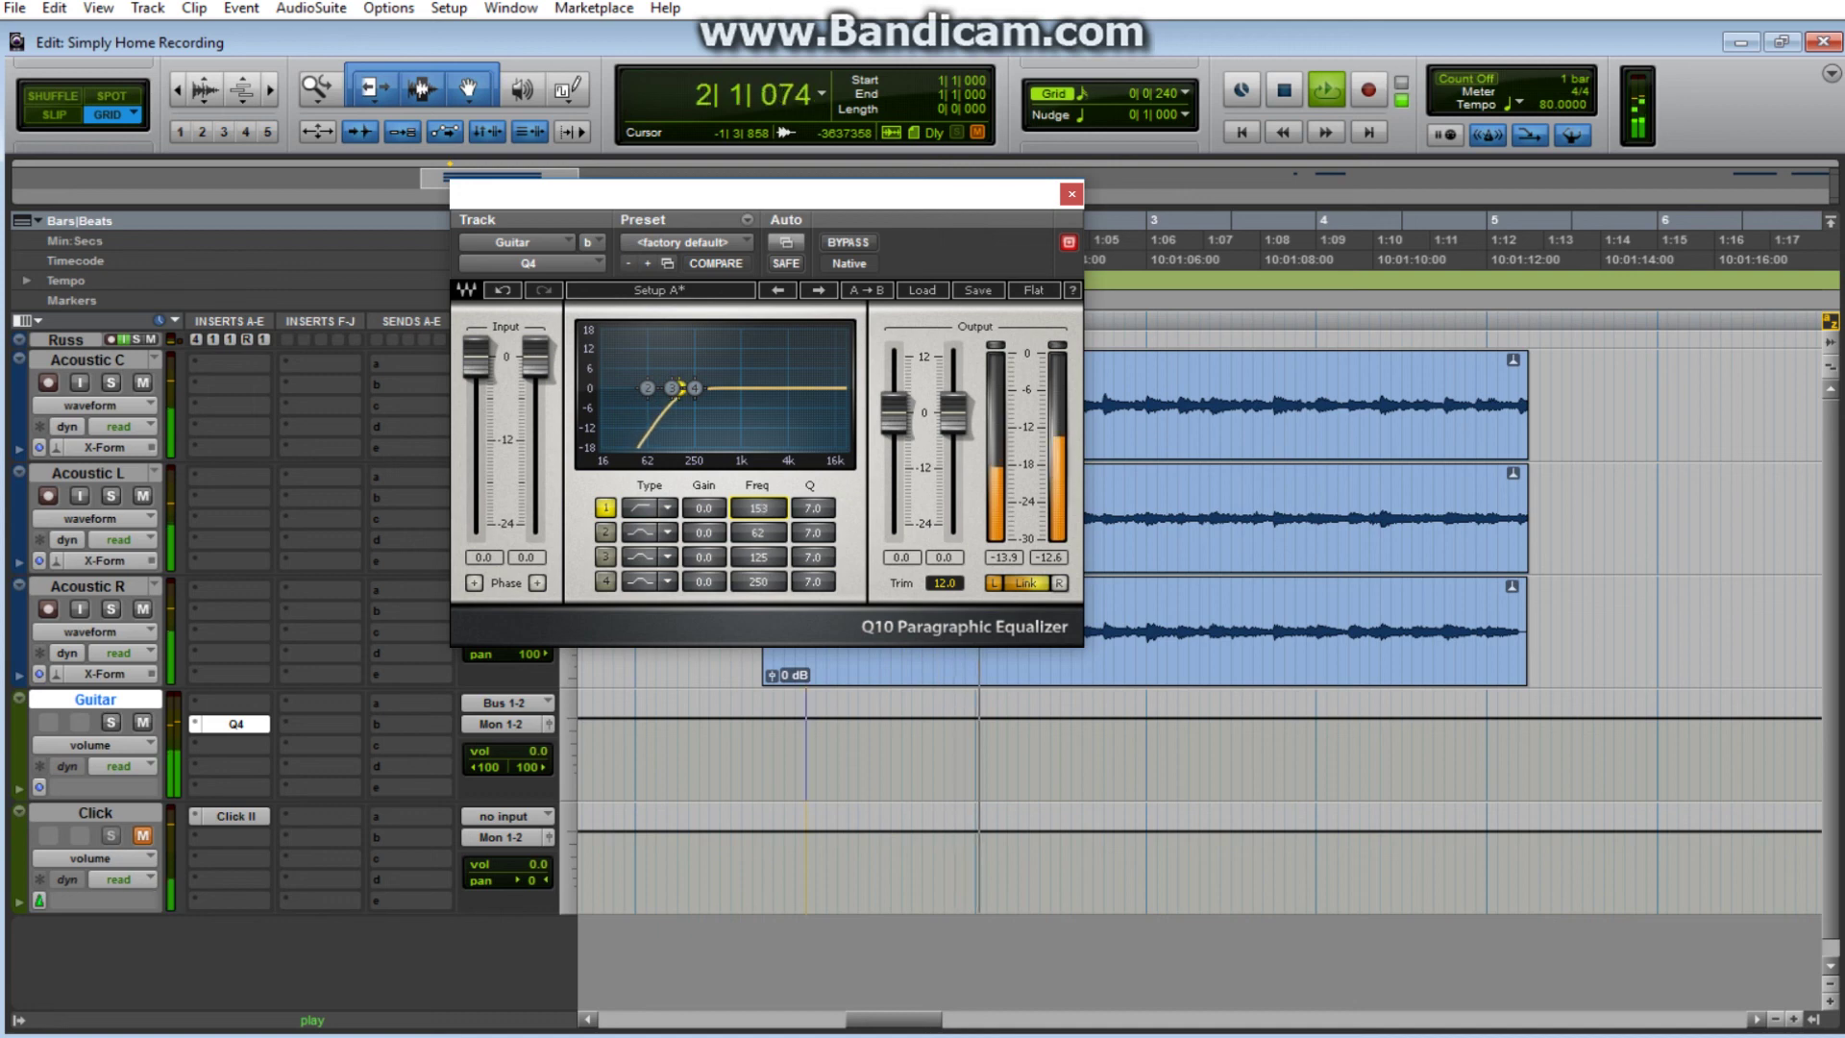
key("space")
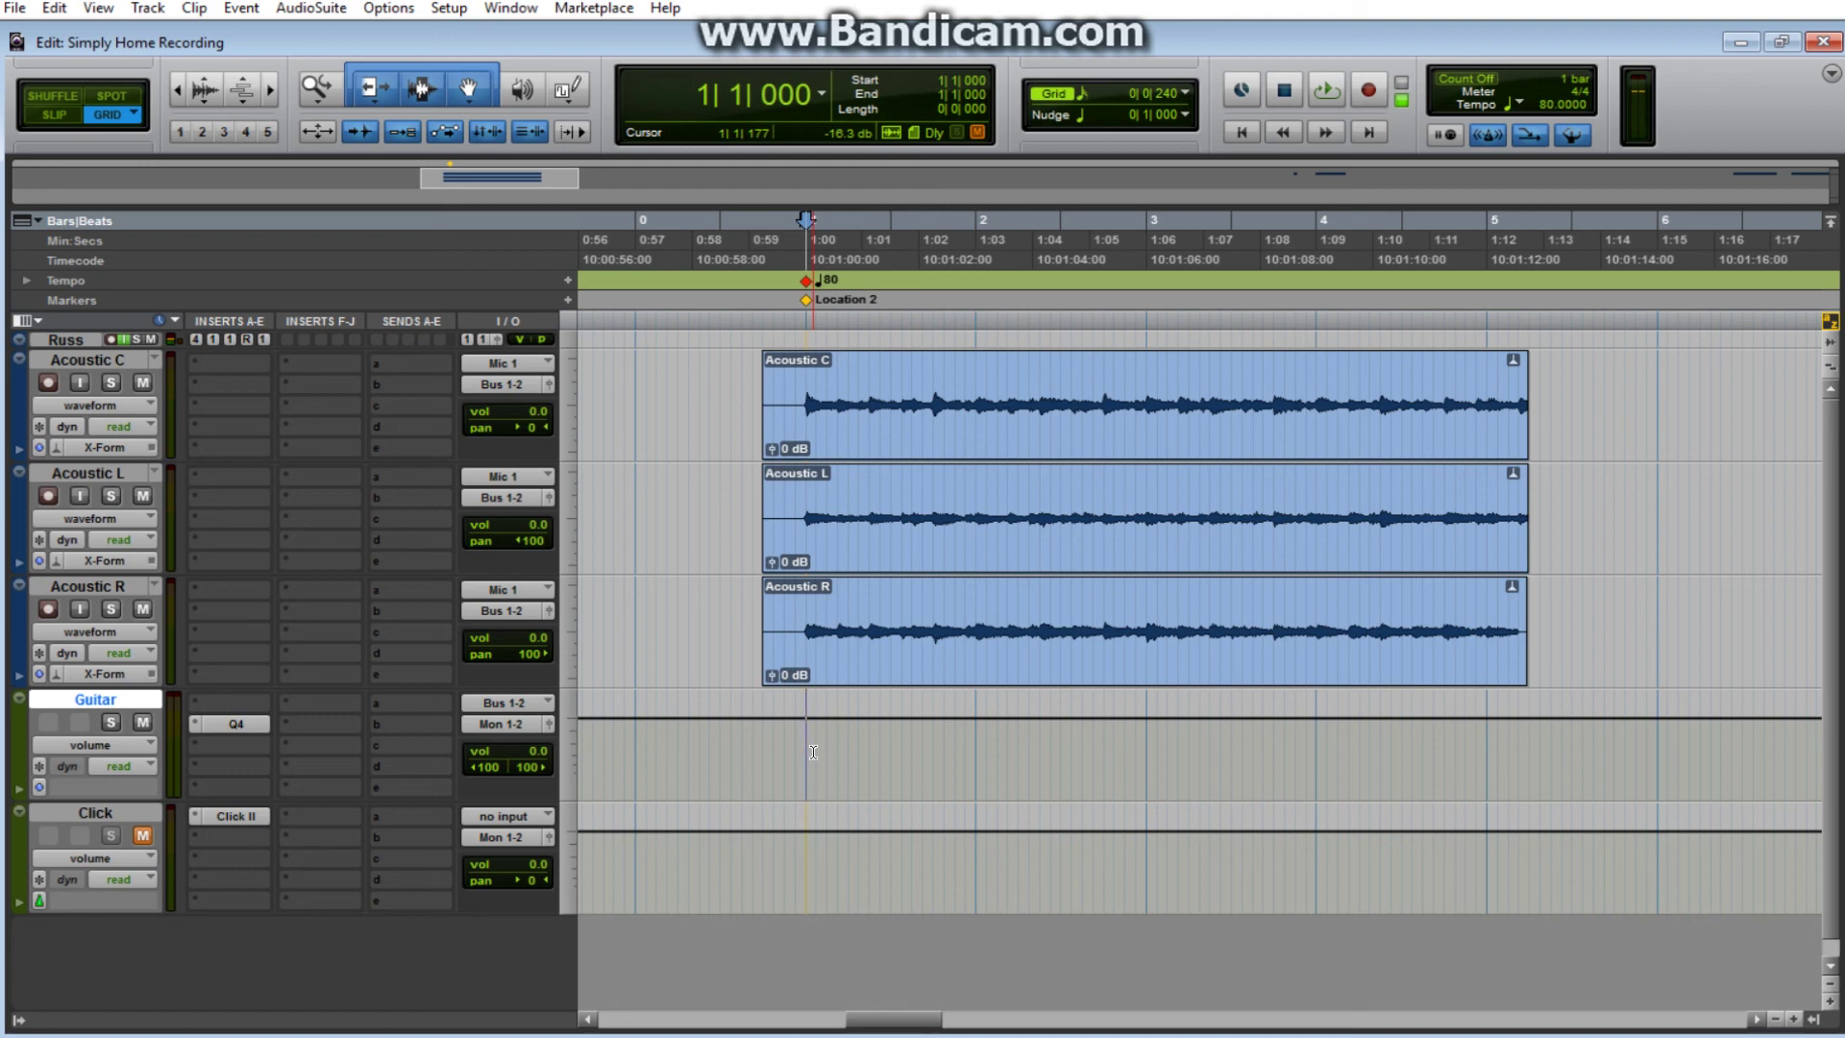
left_click(811, 744)
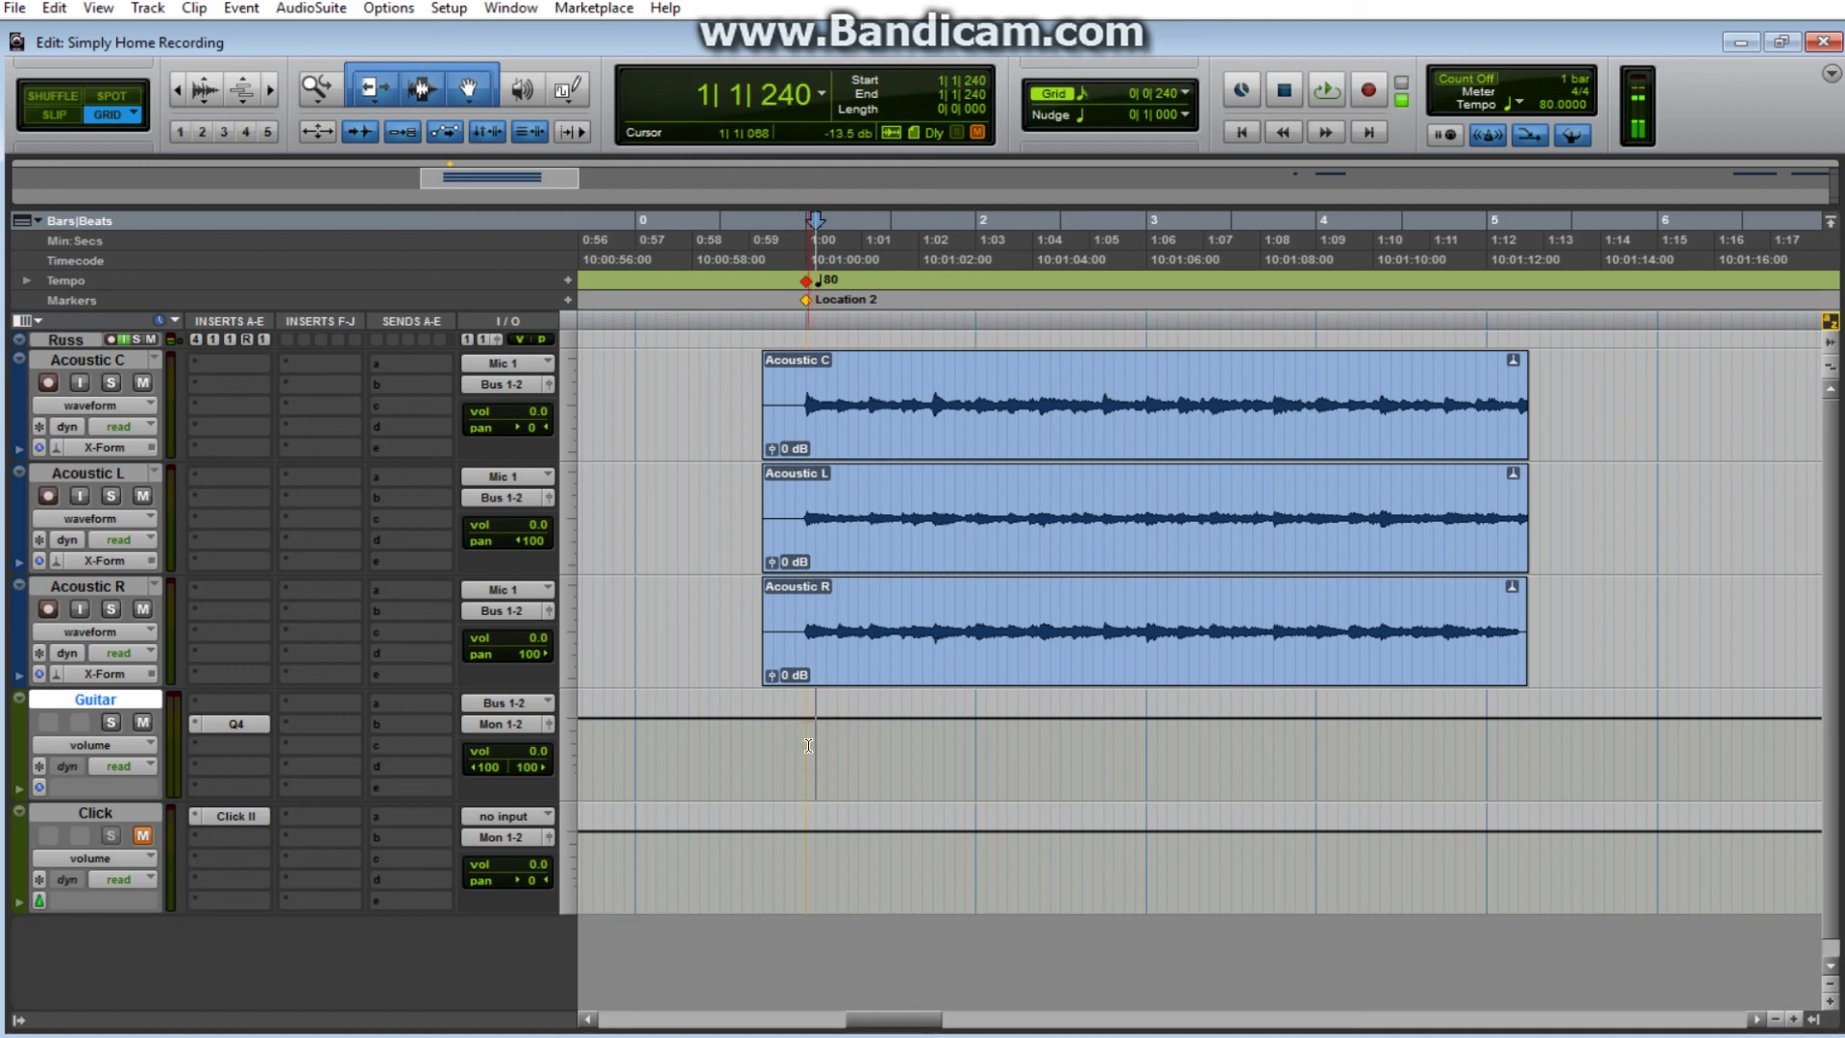